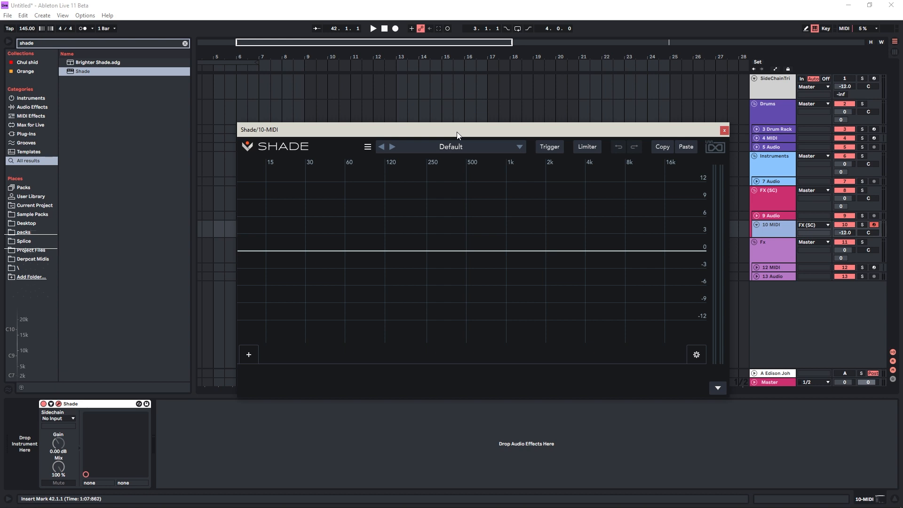
left_click_drag(457, 135, 449, 134)
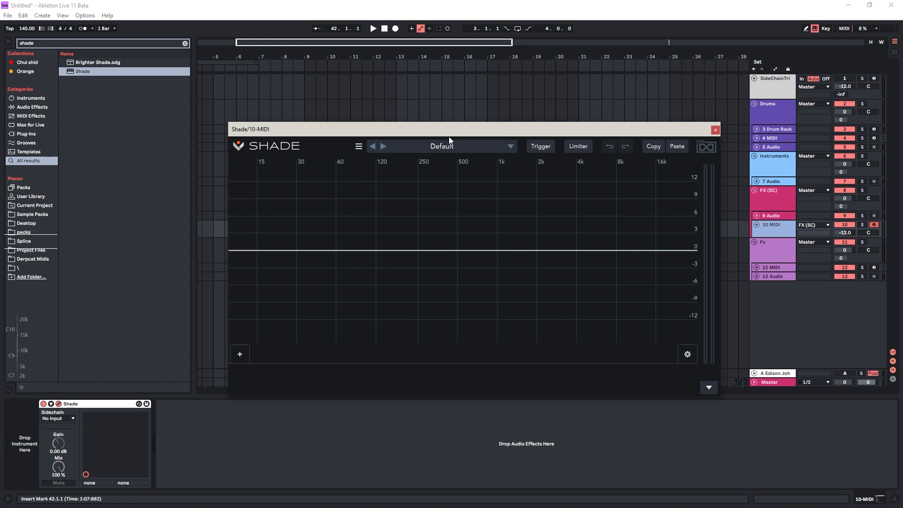
left_click_drag(448, 135, 438, 126)
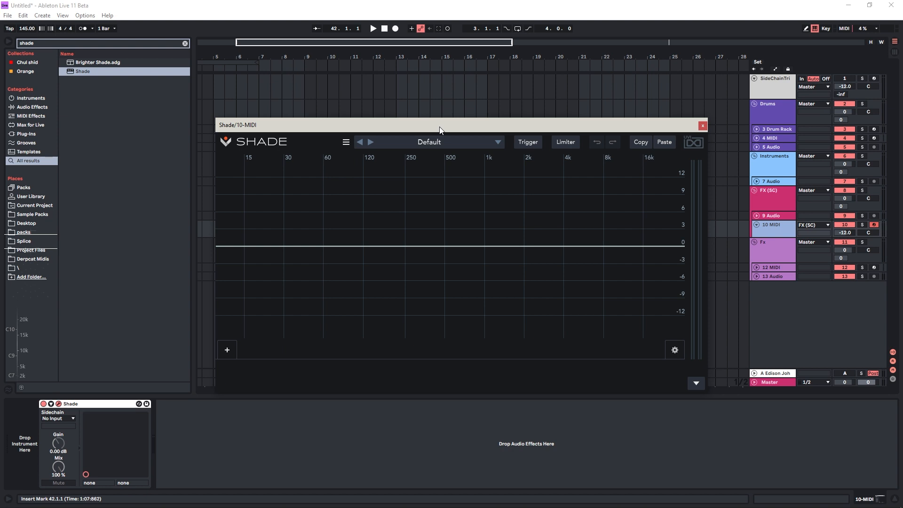
left_click_drag(445, 130, 464, 128)
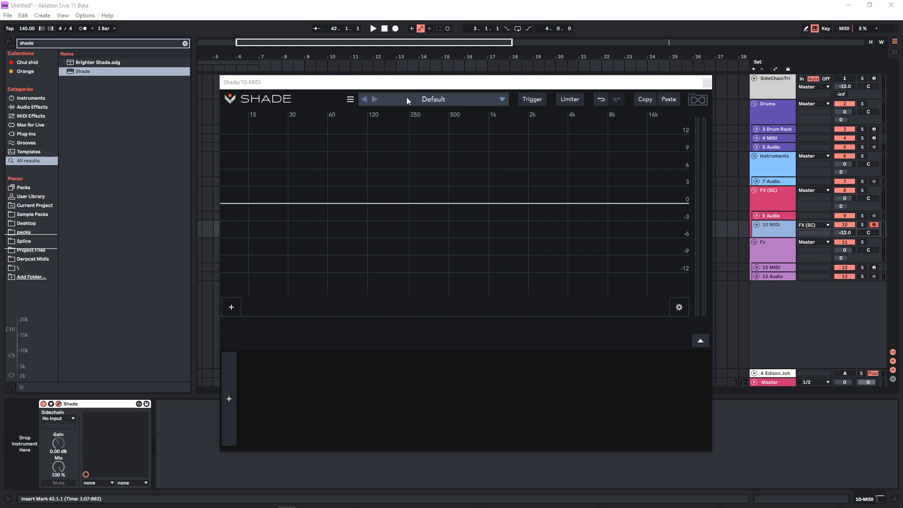
Try a Figure modulator with 59.4% shape, 8 vertices, 100% rotation and a faster rate, and remove it
left_click(227, 397)
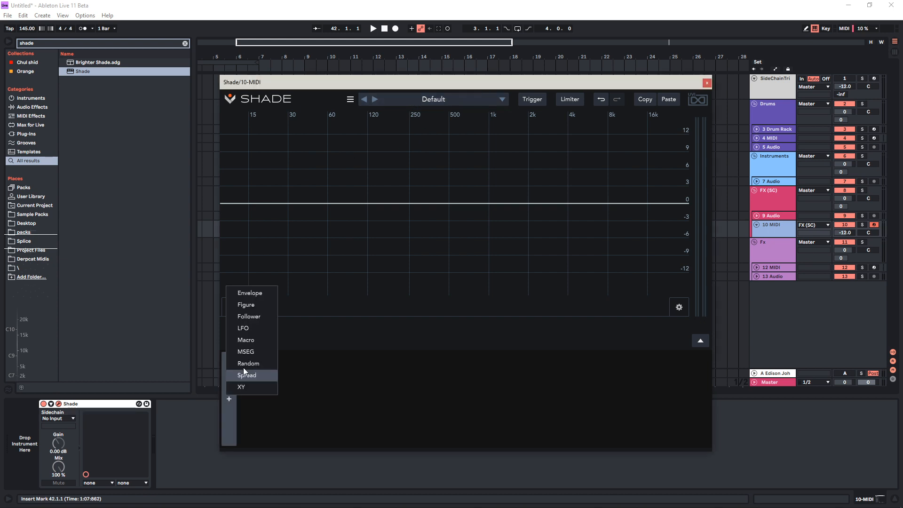
left_click(264, 304)
left_click_drag(318, 381, 360, 371)
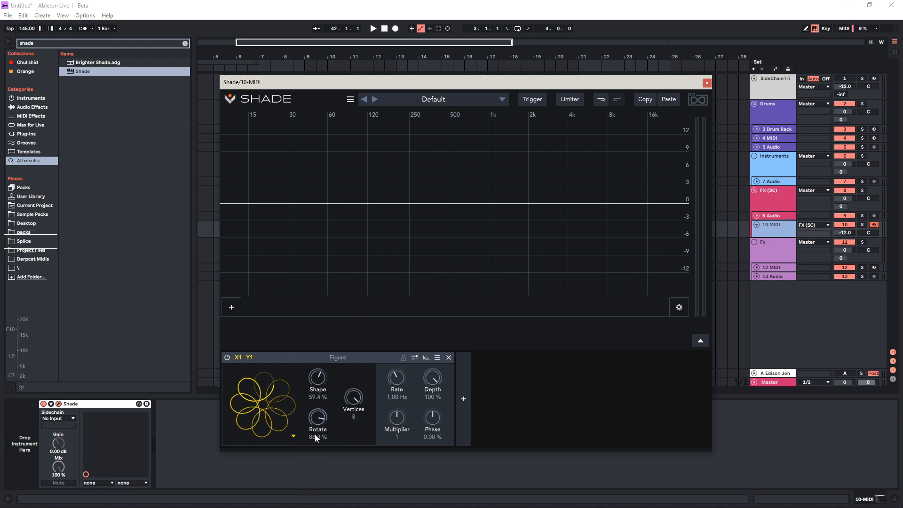
left_click_drag(399, 391, 434, 279)
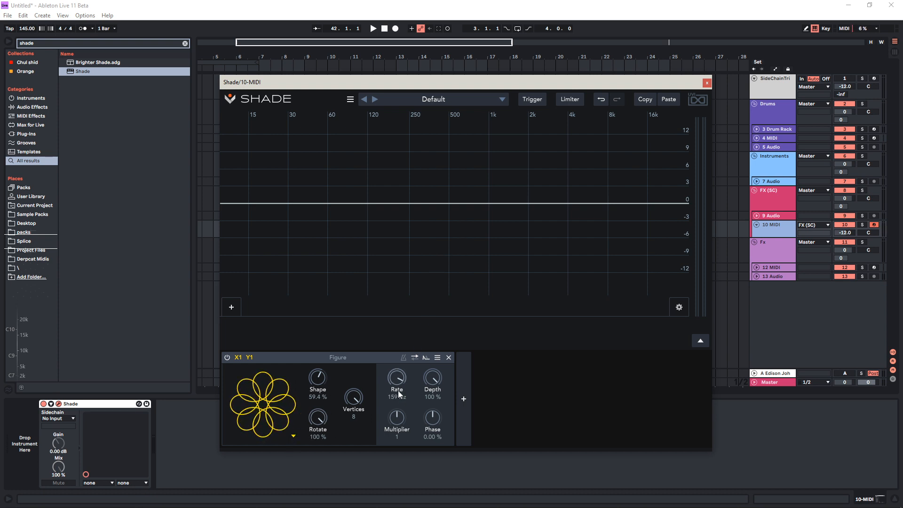
left_click_drag(399, 436, 387, 507)
left_click(448, 358)
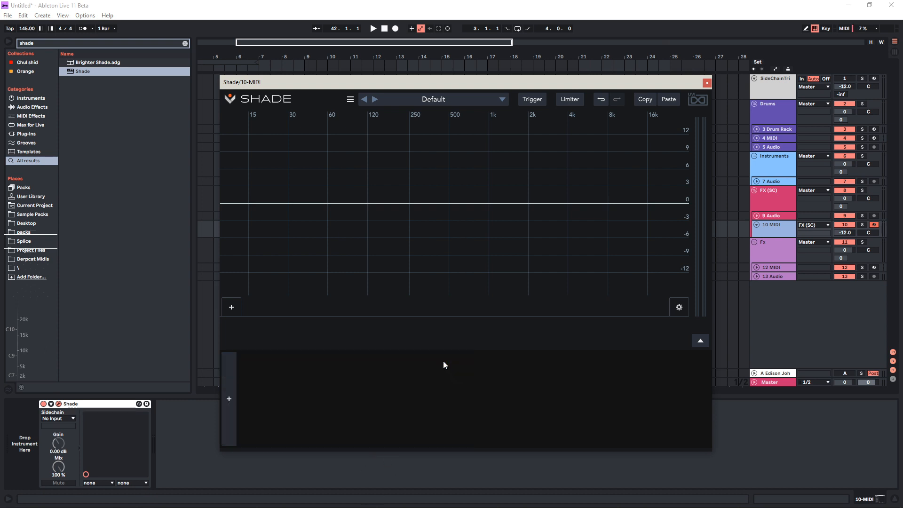
Try an Envelope and an LFO modulator side by side, and remove both of them
left_click(228, 398)
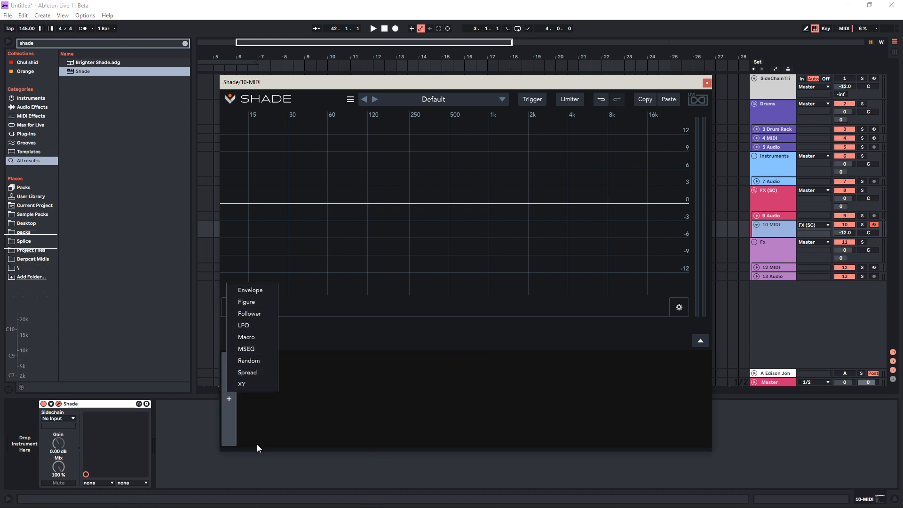
left_click(254, 291)
left_click(477, 399)
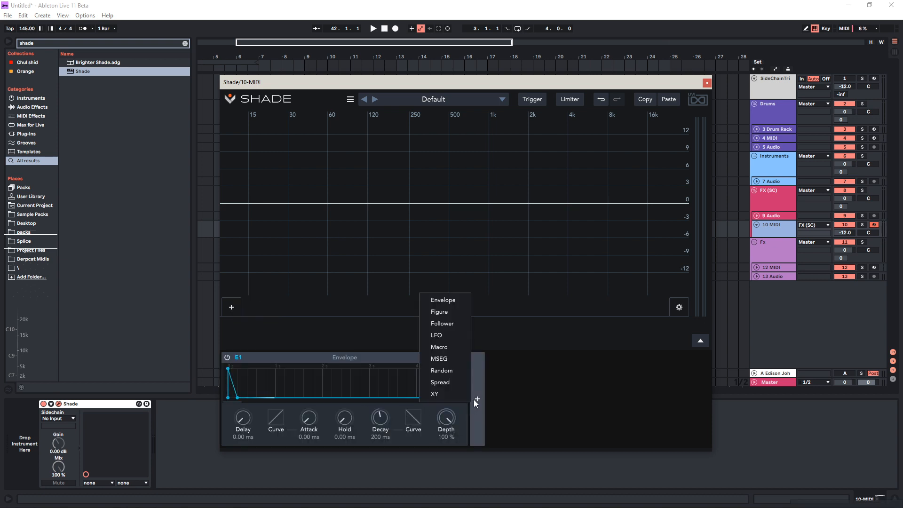
left_click(455, 335)
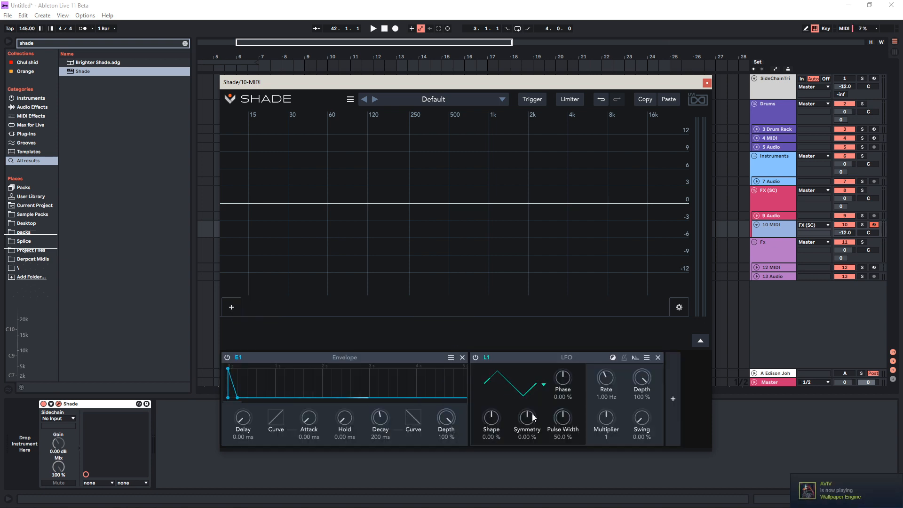
left_click(463, 357)
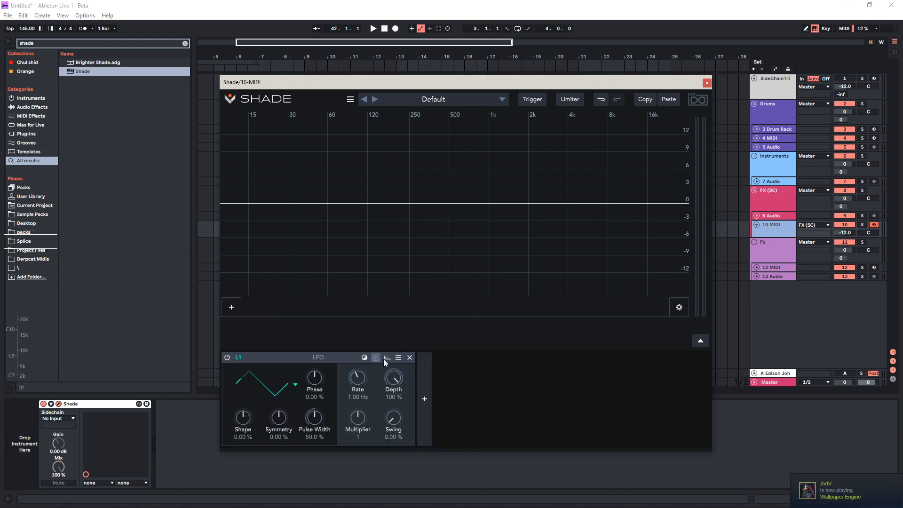
left_click(409, 358)
Try an MSEG modulator, reshape its curve by adding and moving points, and remove it
left_click(229, 398)
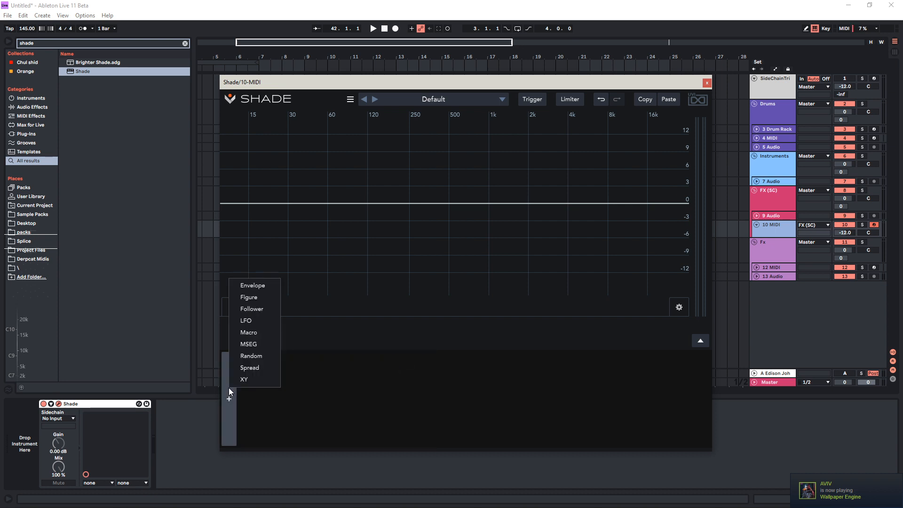
left_click(266, 345)
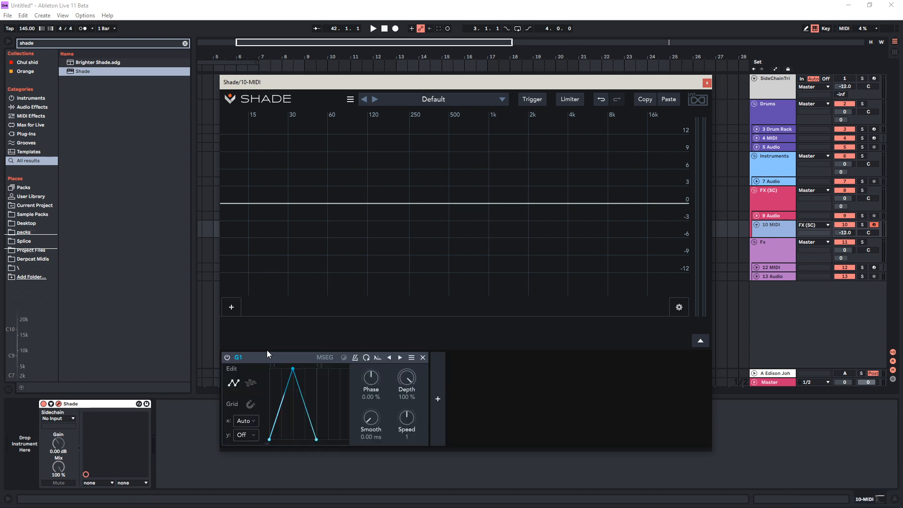
left_click_drag(306, 439, 307, 499)
double_click(289, 418)
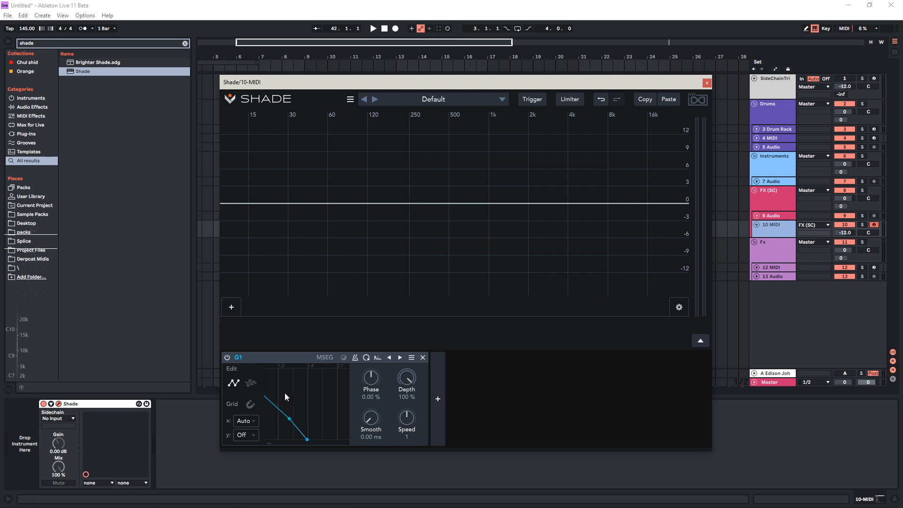
right_click(287, 405)
left_click(269, 434)
left_click_drag(301, 430, 356, 280)
scroll(309, 413, "down", 2)
left_click_drag(271, 443, 246, 444)
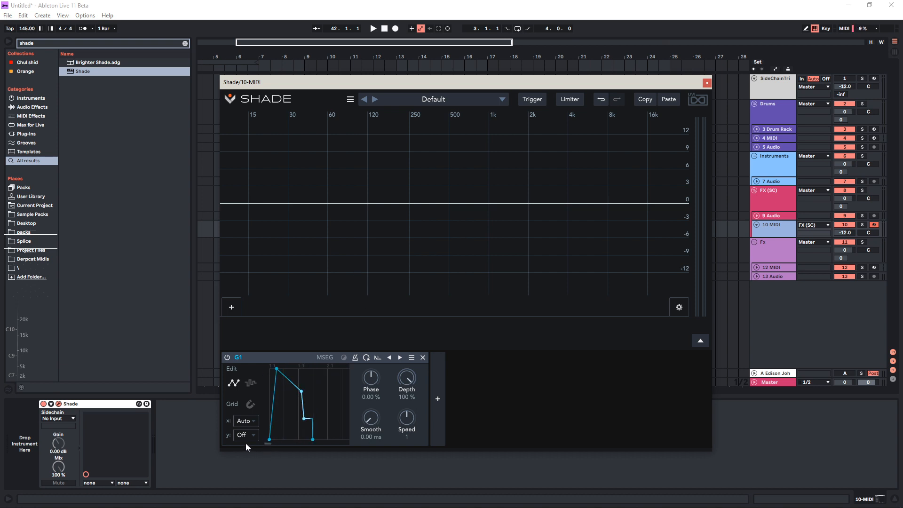
left_click(423, 358)
Add a Spread modulator and assign it to the slope of a new peak band at about 241 Hz and -4.90 dB
left_click(233, 394)
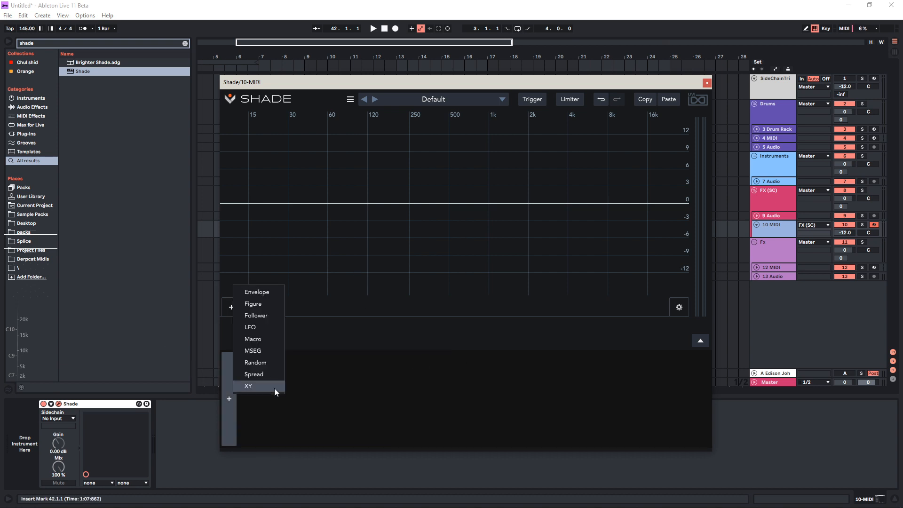
left_click(270, 371)
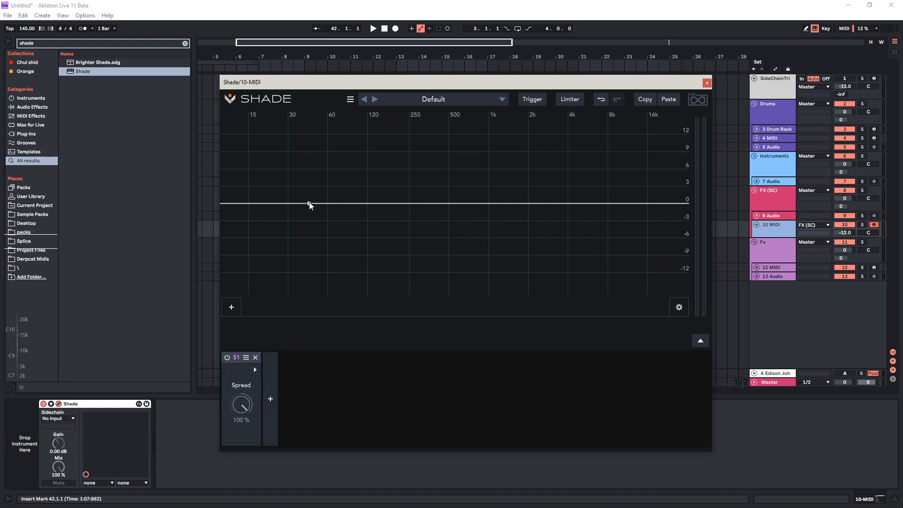
left_click_drag(309, 203, 408, 231)
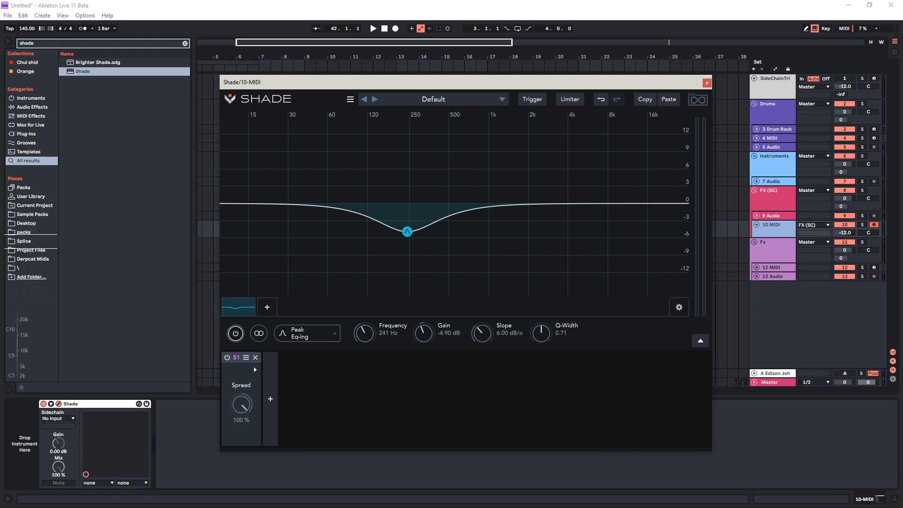
left_click(252, 369)
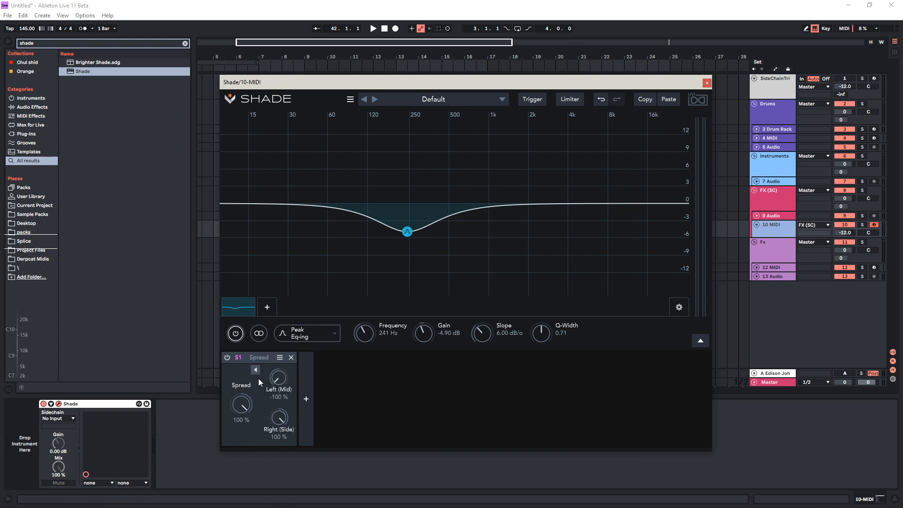
left_click_drag(237, 358, 484, 333)
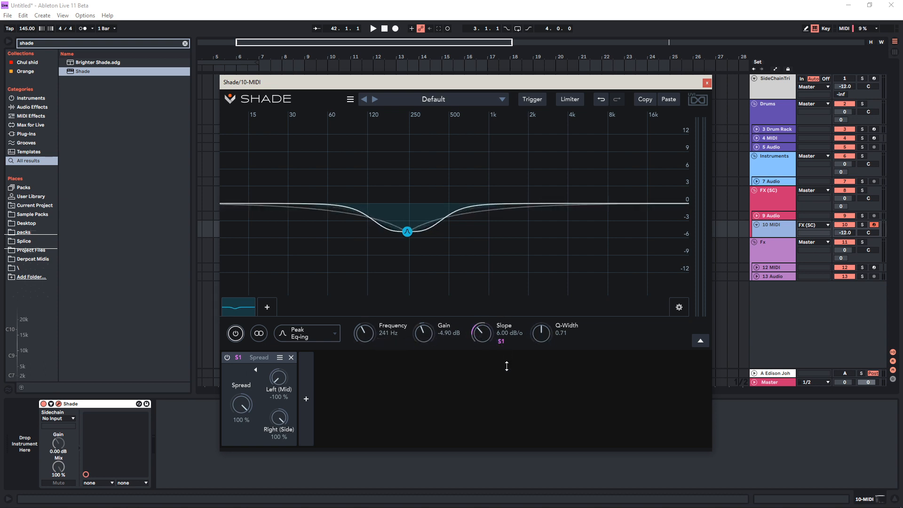
Set the Spread amount to about 65.7% and move the peak band to about 321 Hz and -2.70 dB
left_click_drag(279, 375, 264, 364)
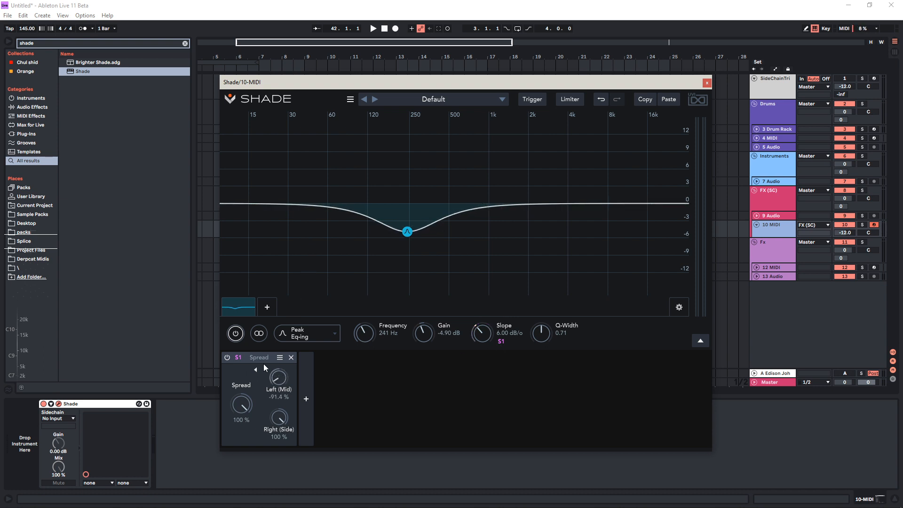
left_click_drag(265, 486, 276, 414)
left_click_drag(278, 380, 235, 440)
left_click(255, 372)
left_click(255, 372)
left_click_drag(408, 231, 432, 205)
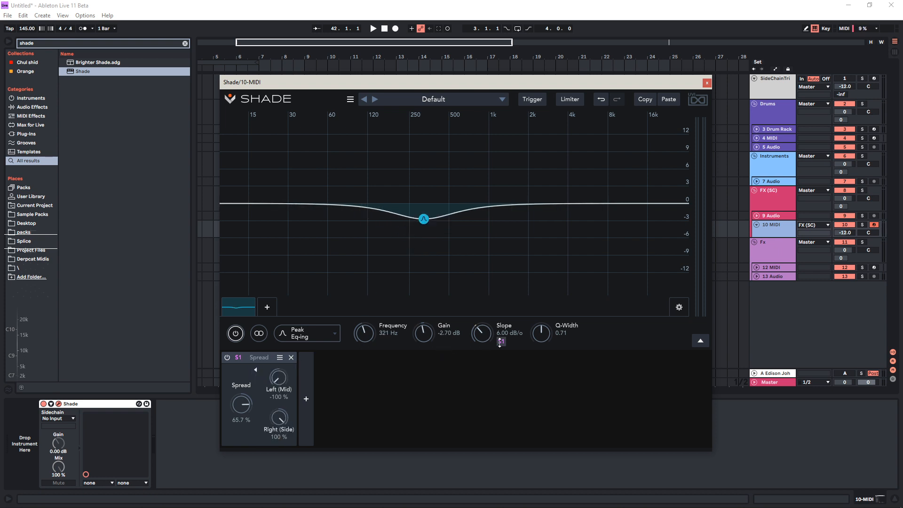
Search the browser for "vita", load the Vital synth before Shade on the 10 MIDI track, and play a test note
left_click(205, 476)
key("ctrl+f")
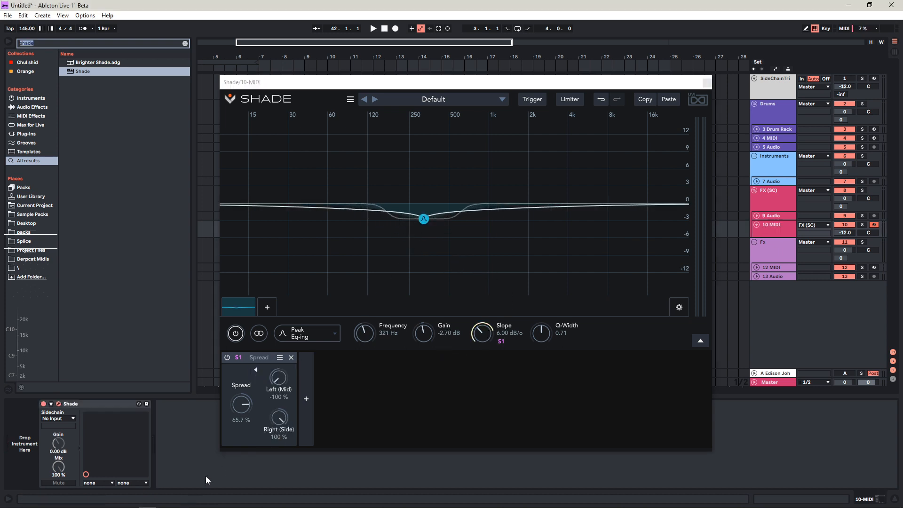
type("vita")
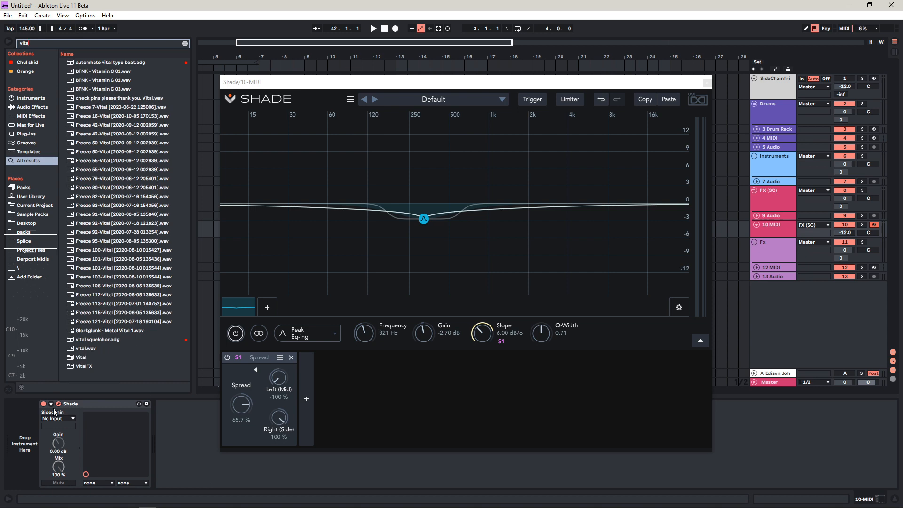
double_click(86, 357)
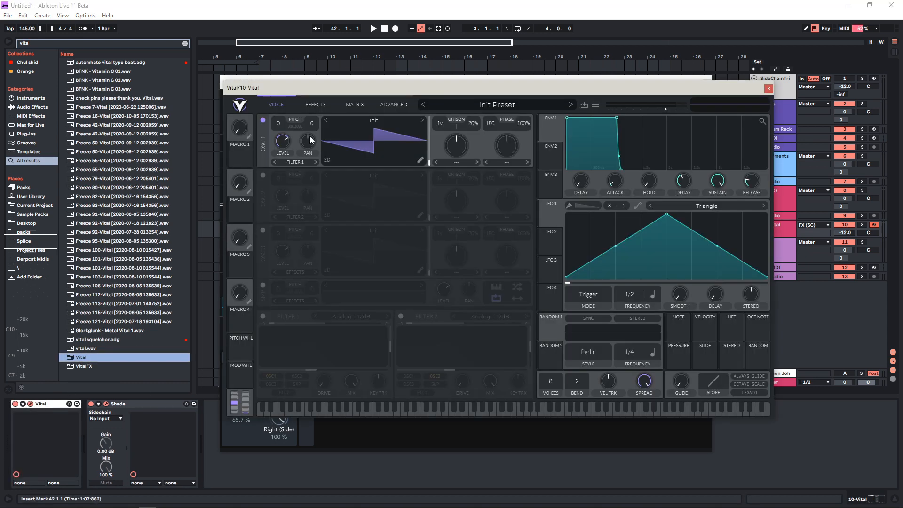
left_click_drag(318, 89, 371, 86)
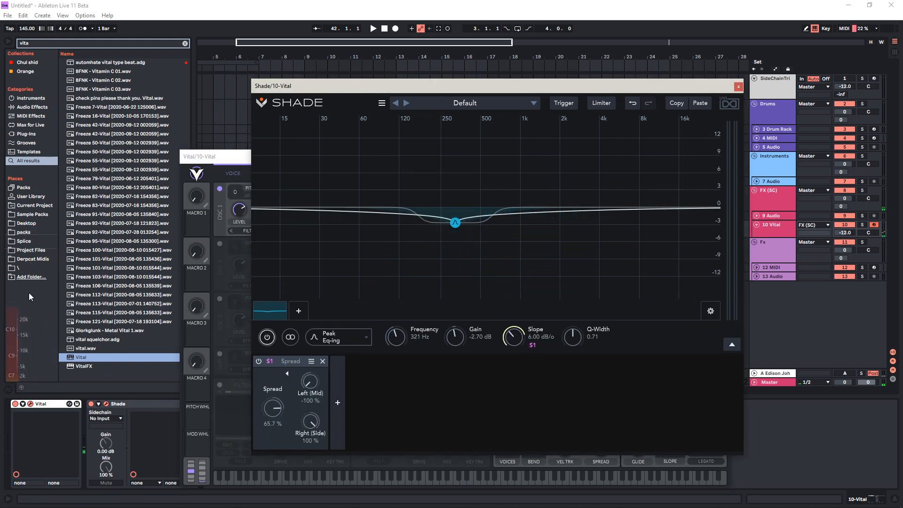
key("s")
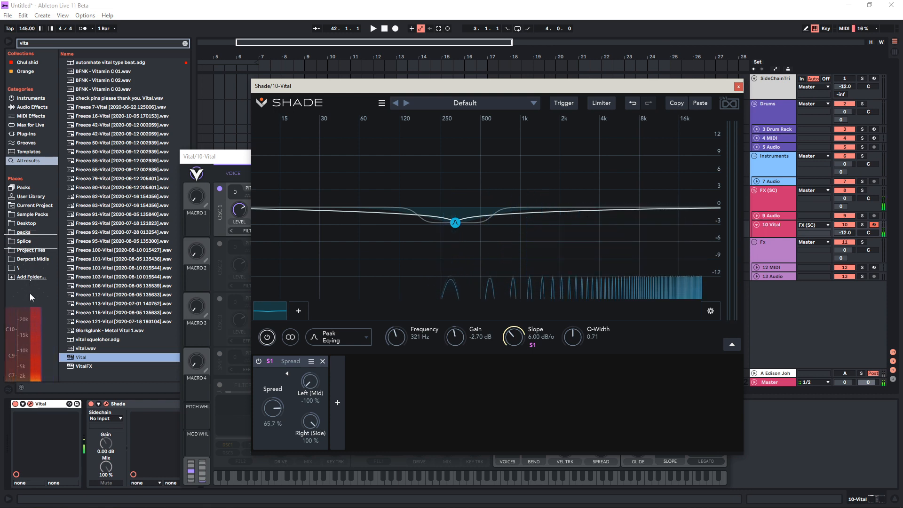
Remove the "\" folder from the browser's places
right_click(20, 268)
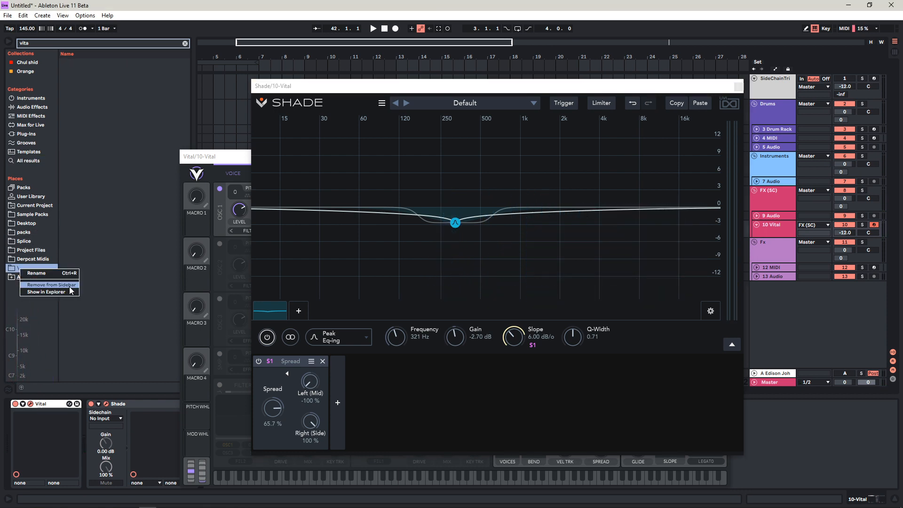
left_click(52, 285)
Play notes while increasing the Spread modulation on Slope and moving the peak band to about 736 Hz and -0.90 dB
key("s")
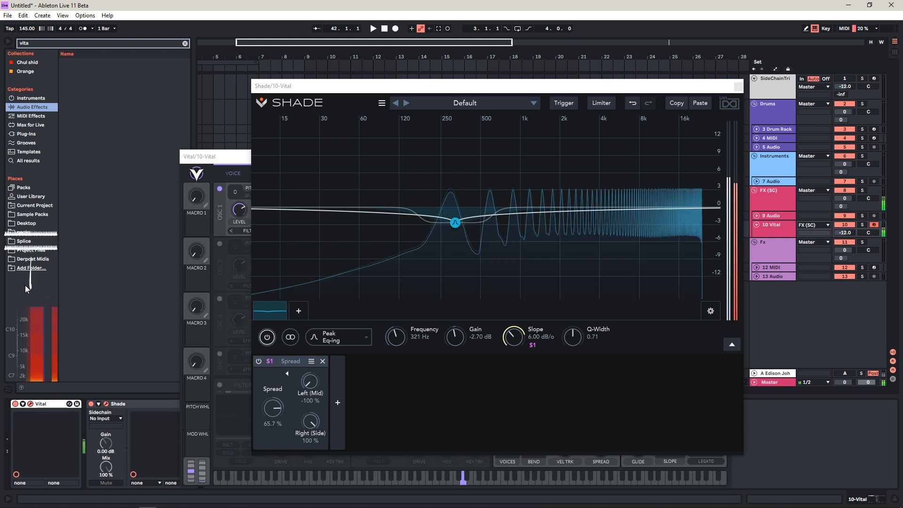
key("s")
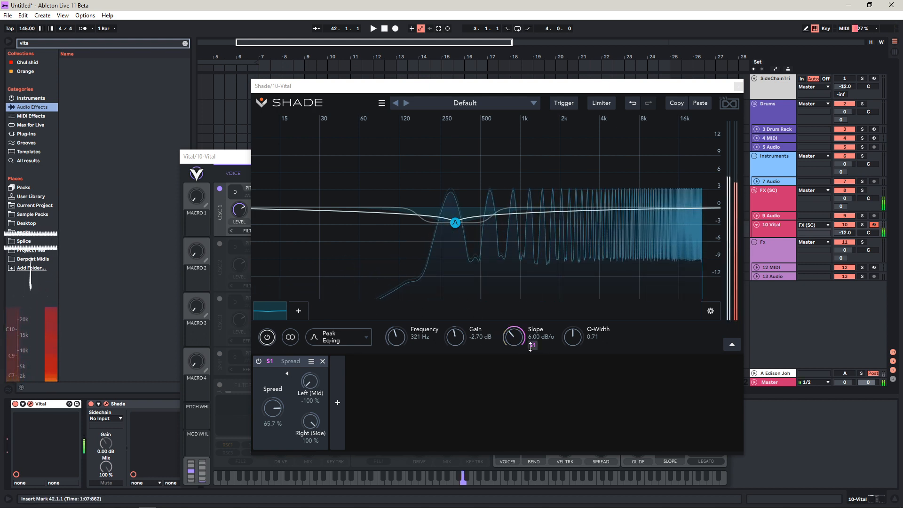
left_click_drag(533, 345, 544, 250)
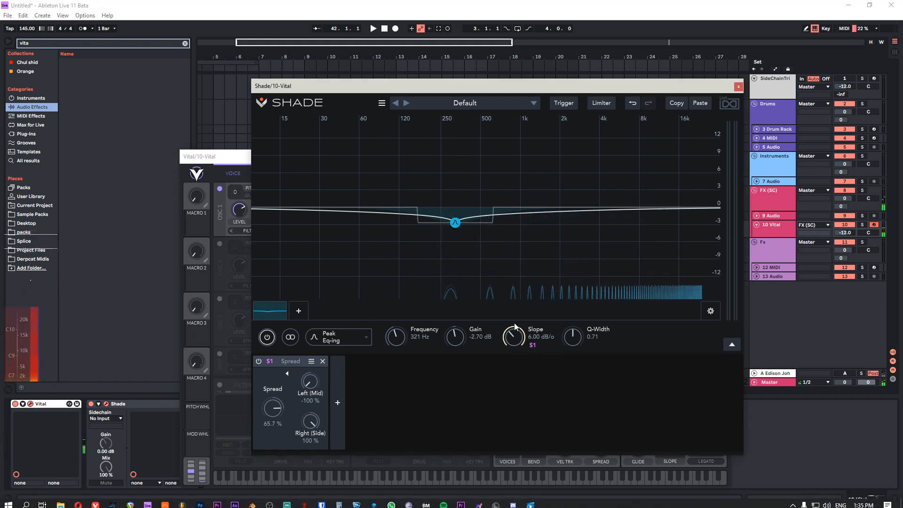
key("s")
left_click_drag(454, 223, 502, 225)
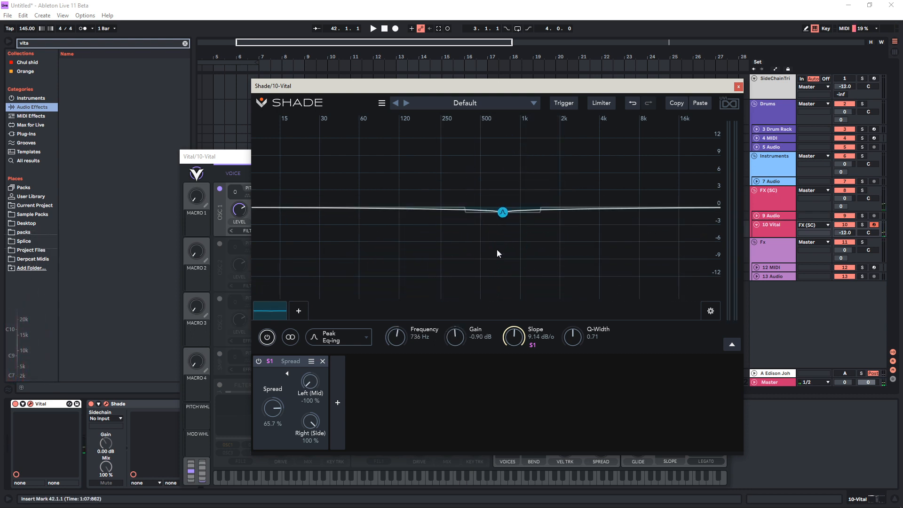
Close the Vital window and, back in Shade, delete the Spread modulator and the peak band
left_click(738, 86)
left_click(706, 147)
left_click(105, 403)
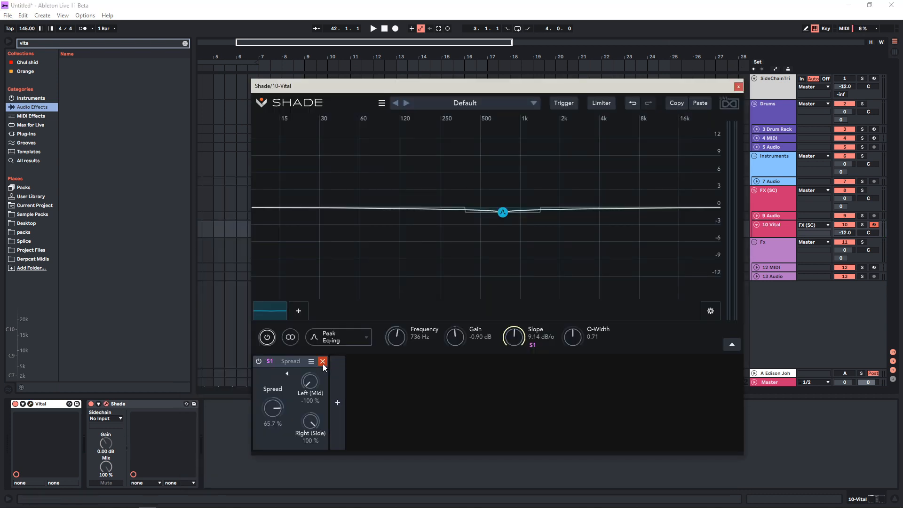
left_click(323, 363)
double_click(506, 214)
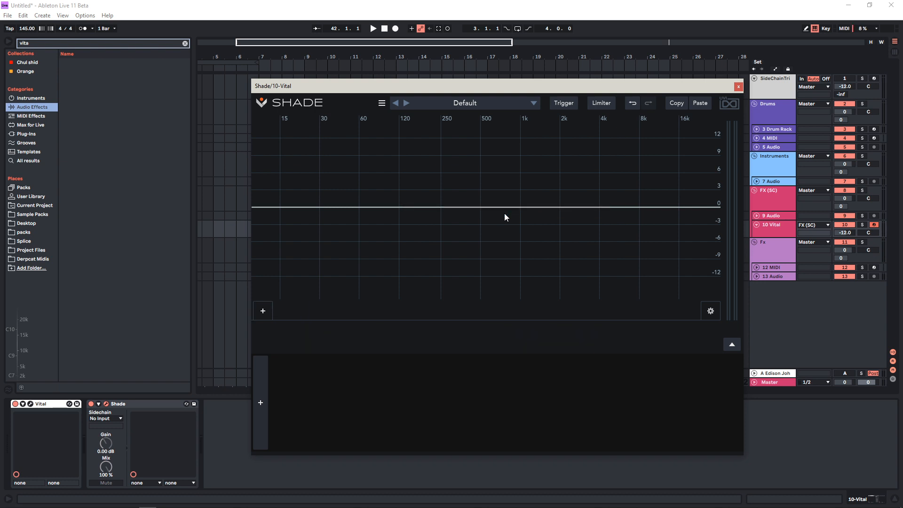
Browse the available filter types and add a Special Gain band
left_click(266, 304)
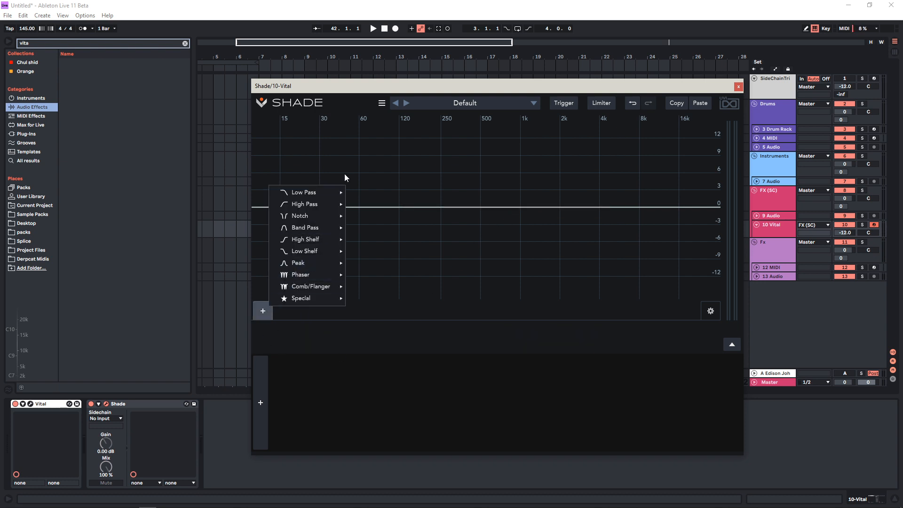
mouse_move(324, 194)
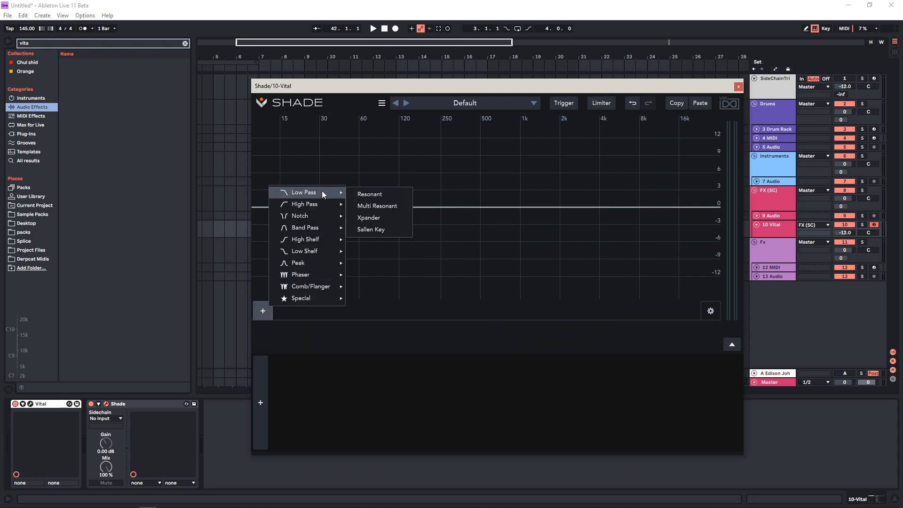
mouse_move(317, 220)
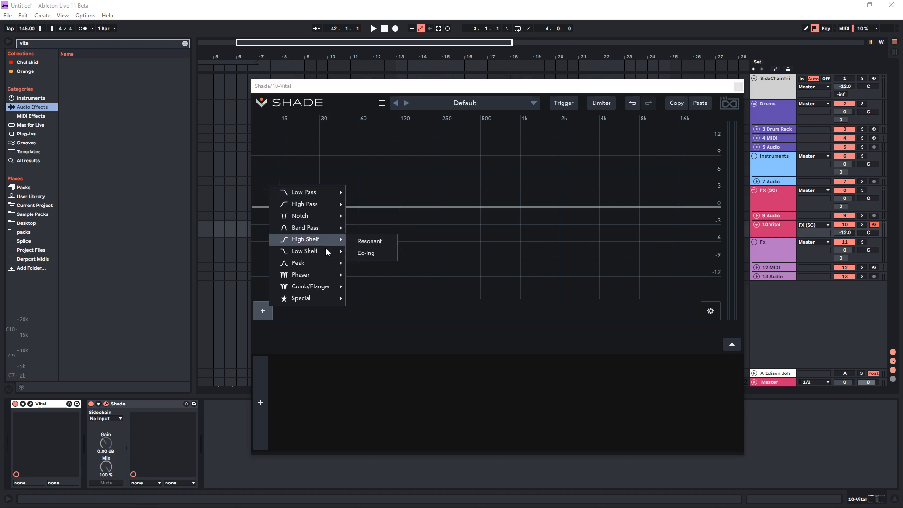
mouse_move(323, 291)
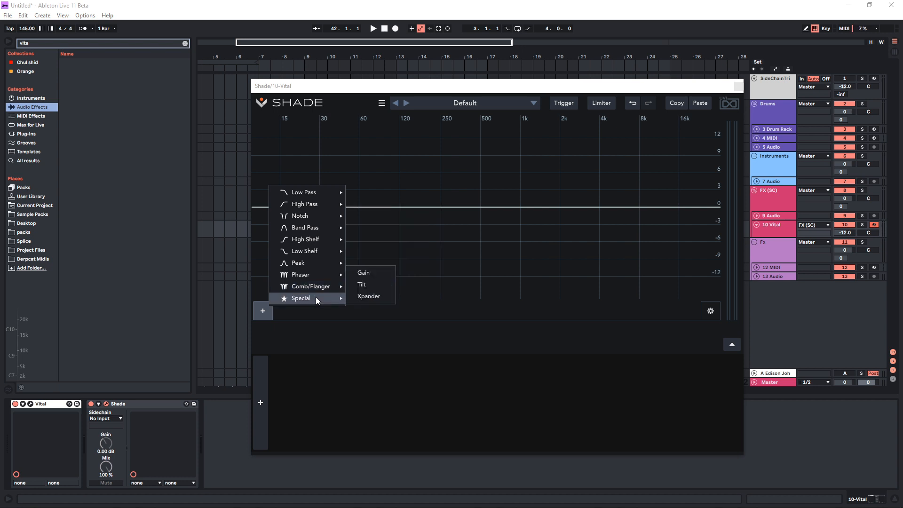
left_click(359, 274)
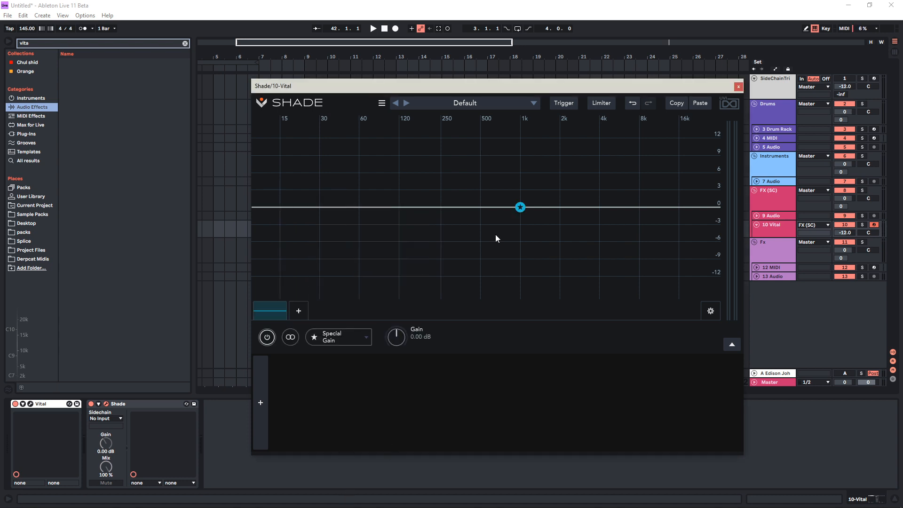
Raise and lower the Special Gain band's level to about -0.65 dB, looking through the modulator types in between
mouse_move(415, 339)
left_mouse_down()
mouse_move(411, 297)
mouse_move(408, 326)
mouse_move(423, 332)
left_mouse_up()
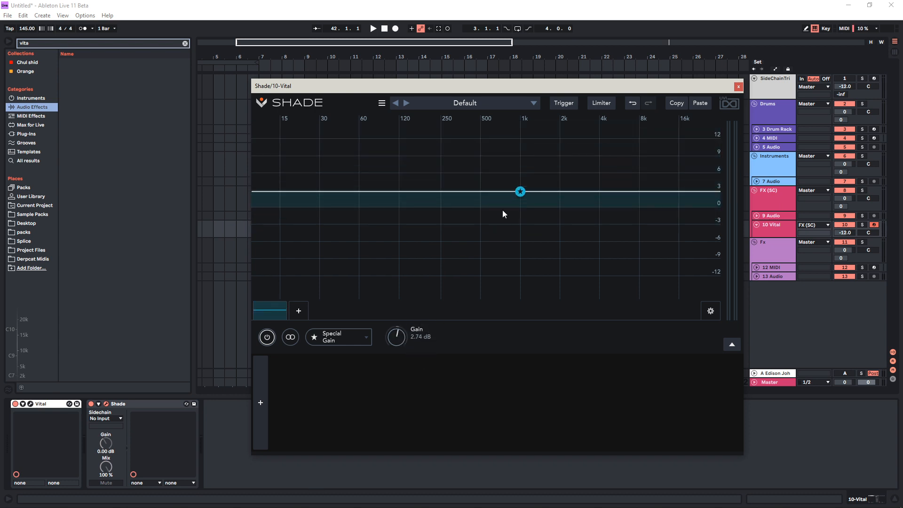
left_click_drag(520, 196, 545, 209)
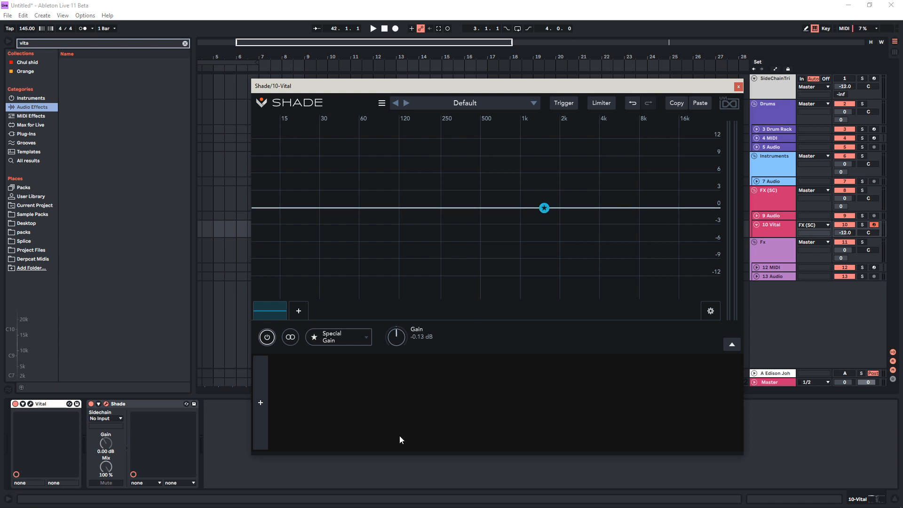
left_click(261, 403)
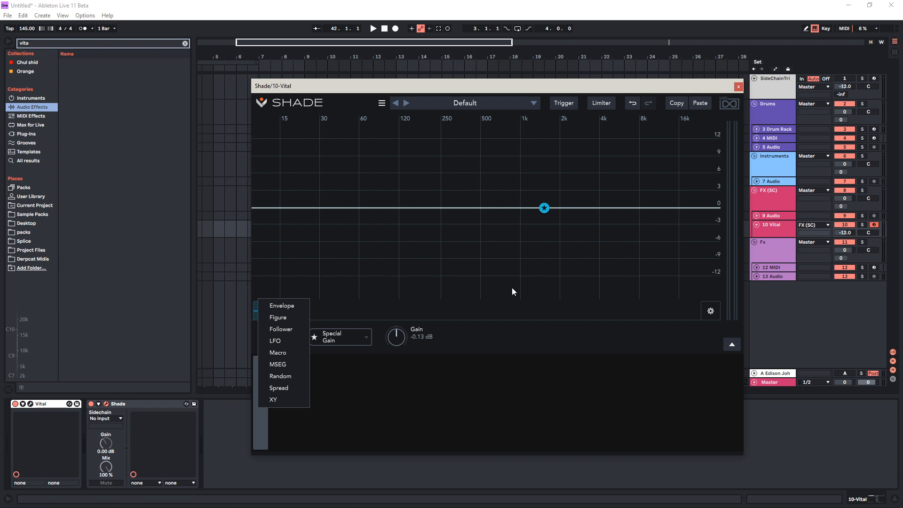
left_click(354, 408)
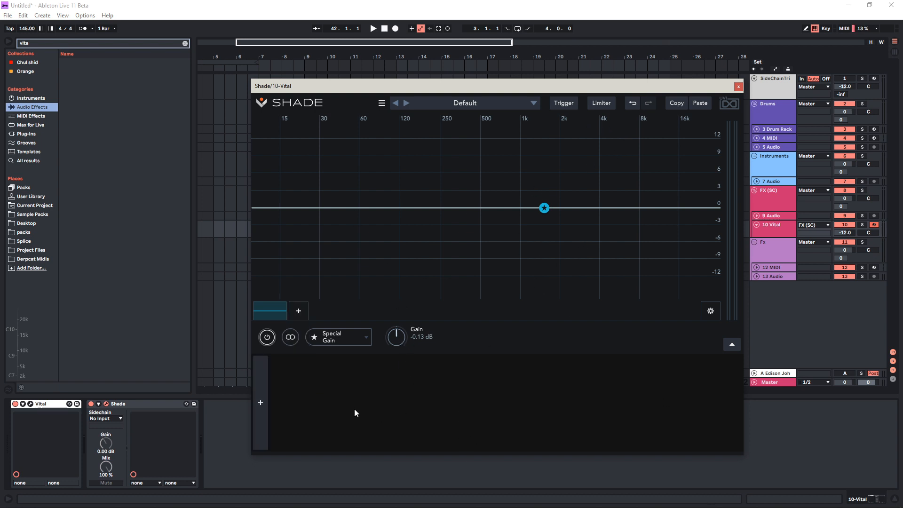
left_click_drag(396, 340, 398, 342)
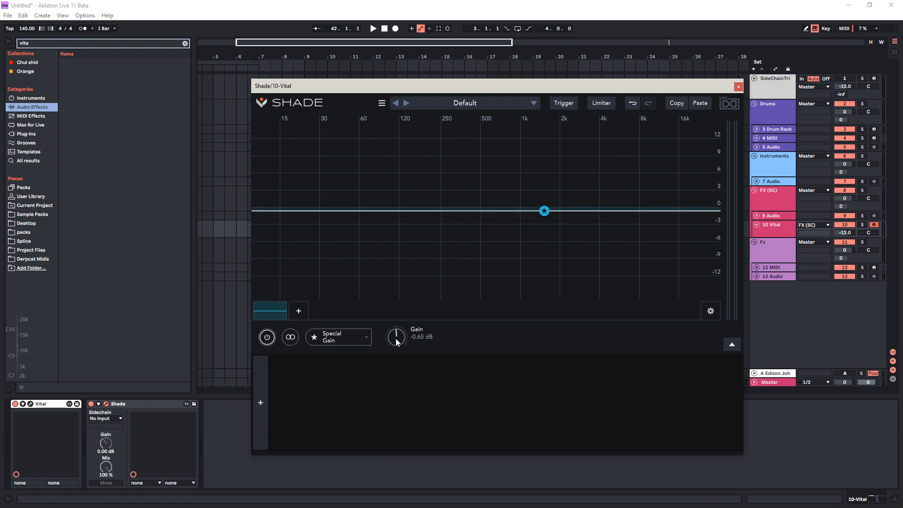
Examine the Trigger settings for the MIDI, Sync and Audio modes, including the audio source and sensitivity
left_click(561, 106)
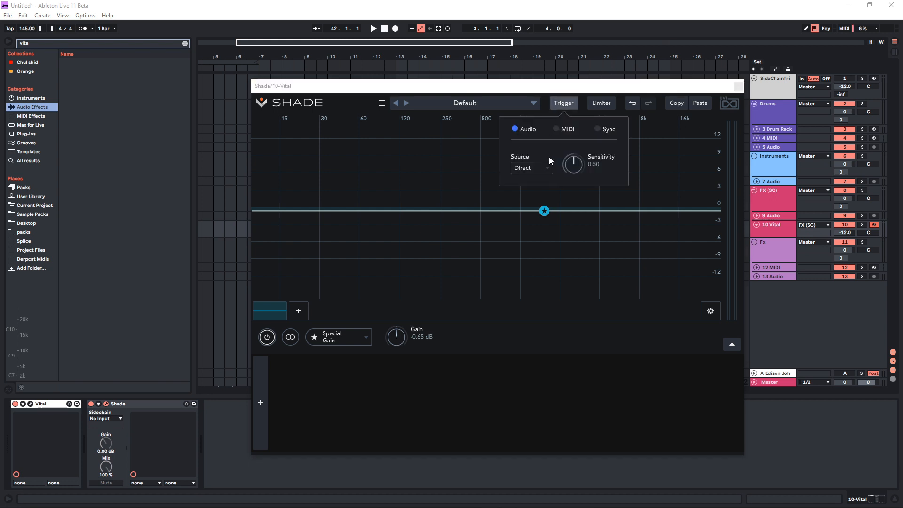
left_click(560, 130)
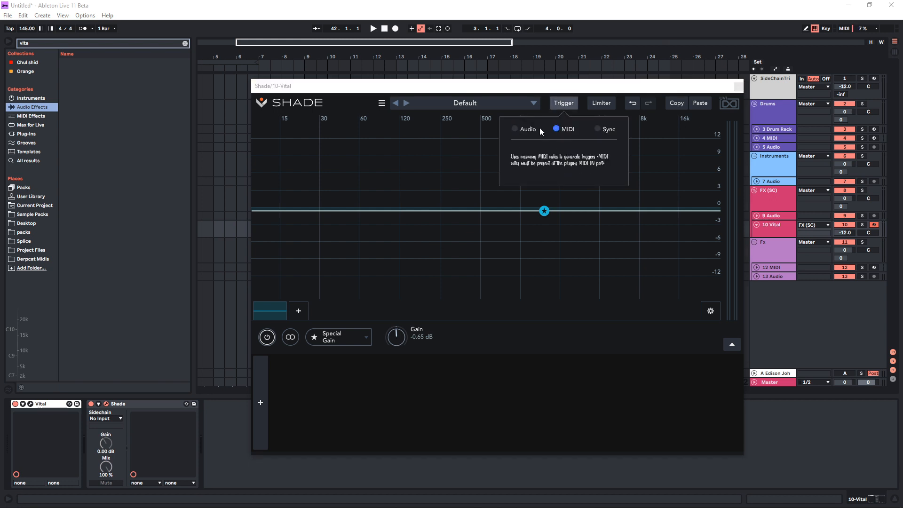
left_click(514, 128)
left_click(601, 129)
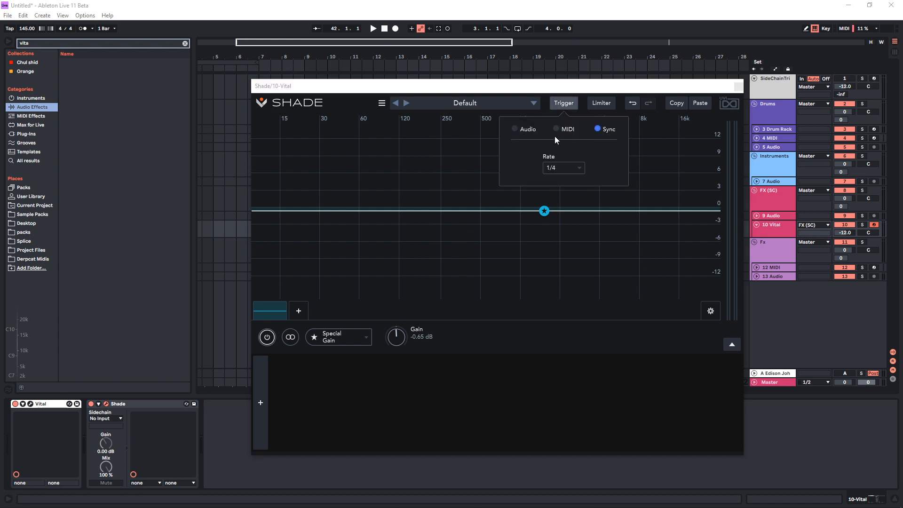
left_click(515, 130)
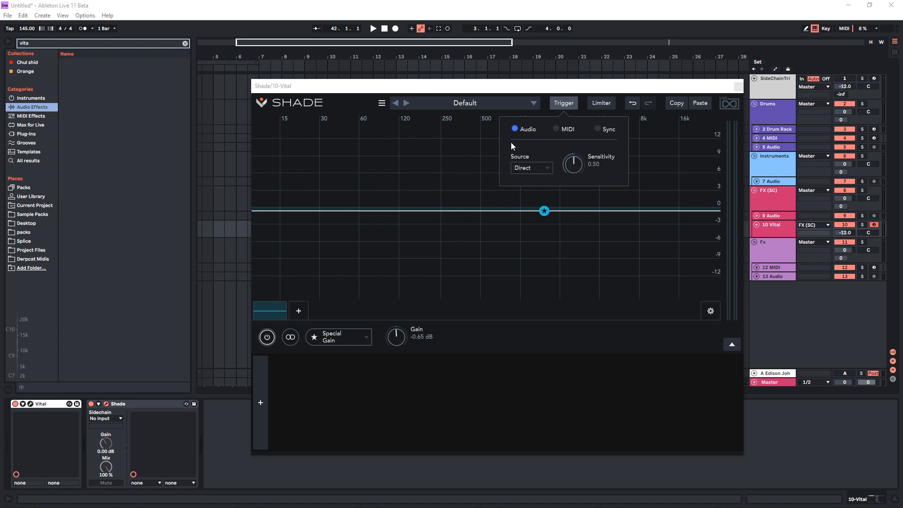
left_click(537, 167)
left_click_drag(565, 167, 568, 181)
left_click(562, 104)
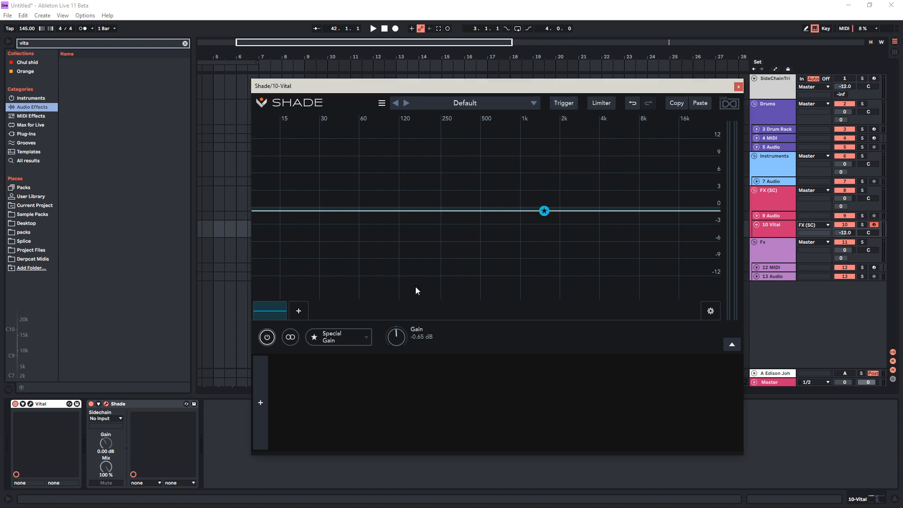
Delete the Special Gain band and add a Comb/Flanger Notch Multi Resonant filter
left_click(284, 317)
left_click(264, 311)
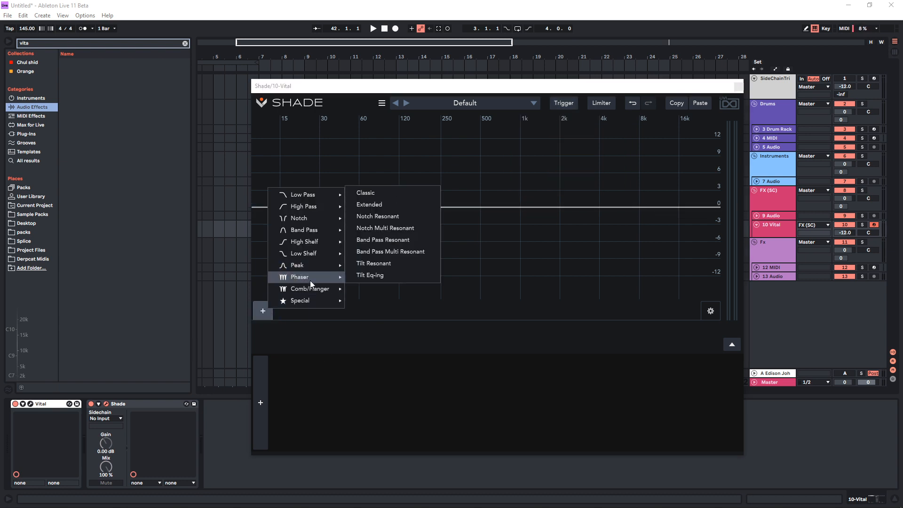
mouse_move(320, 293)
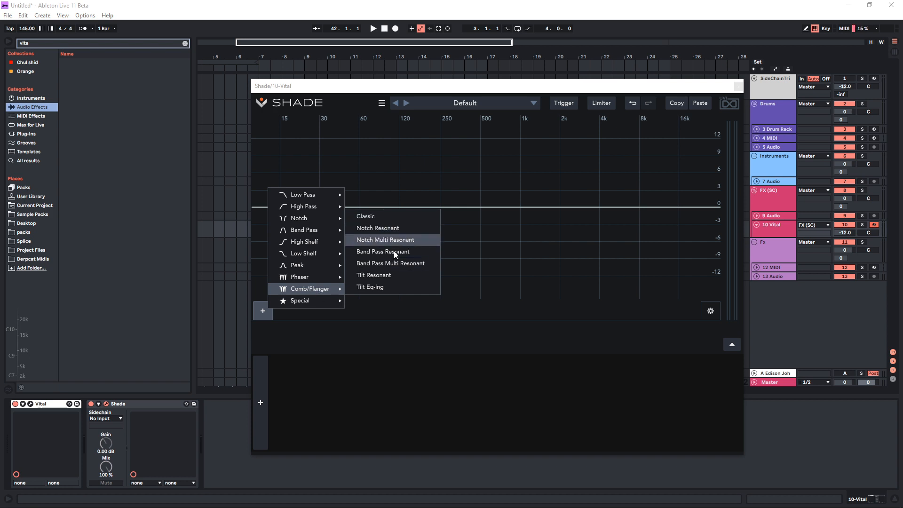
left_click(417, 239)
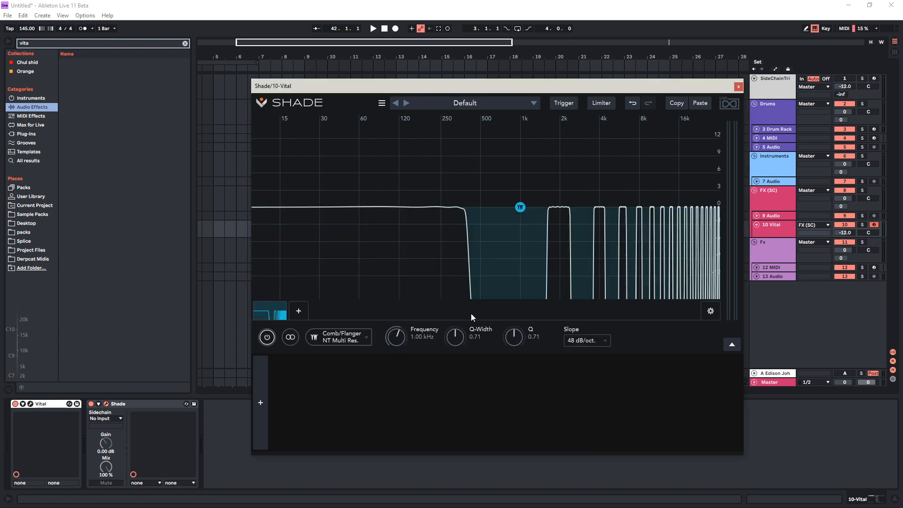
Play notes while setting the comb/flanger slope to 96 dB/oct. and sweeping the band to about 1.42 kHz with a Q of about 2.57
left_click_drag(517, 208, 508, 167)
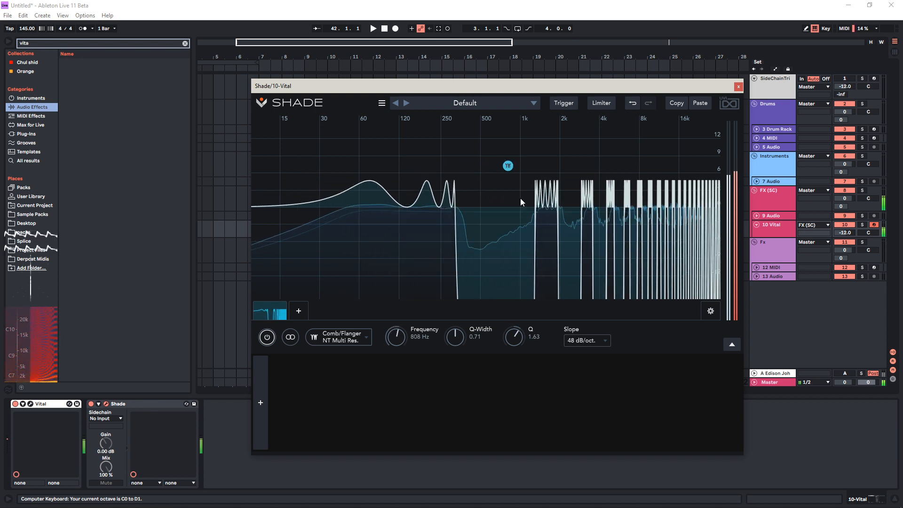
left_click(586, 340)
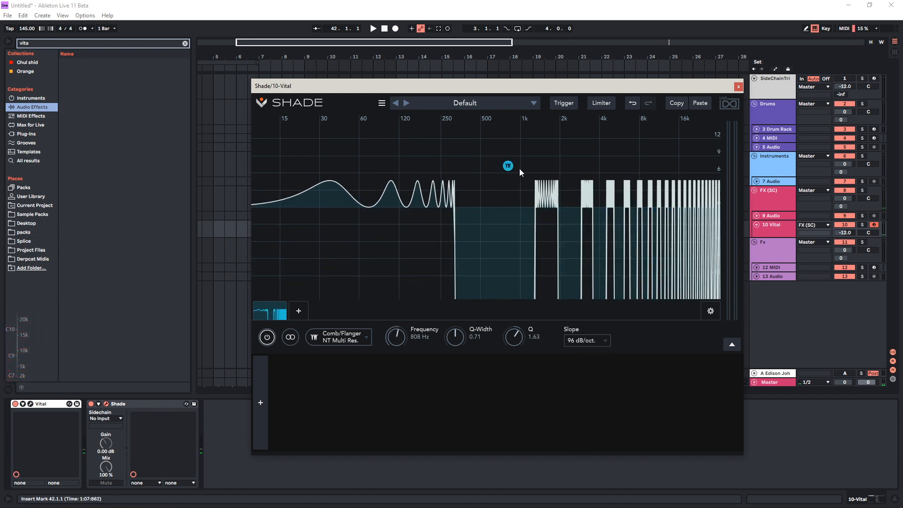
left_click_drag(508, 165, 450, 149)
left_click(590, 335)
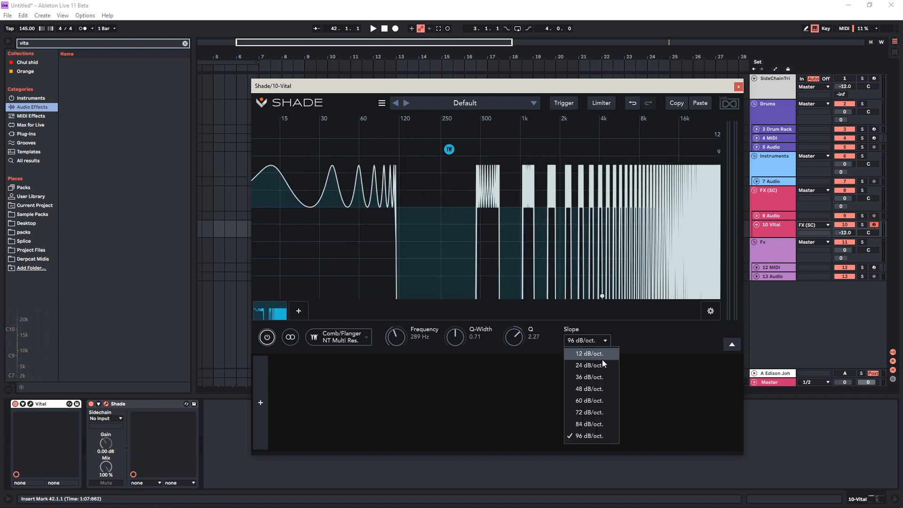
left_click(484, 346)
left_click_drag(451, 150, 539, 179)
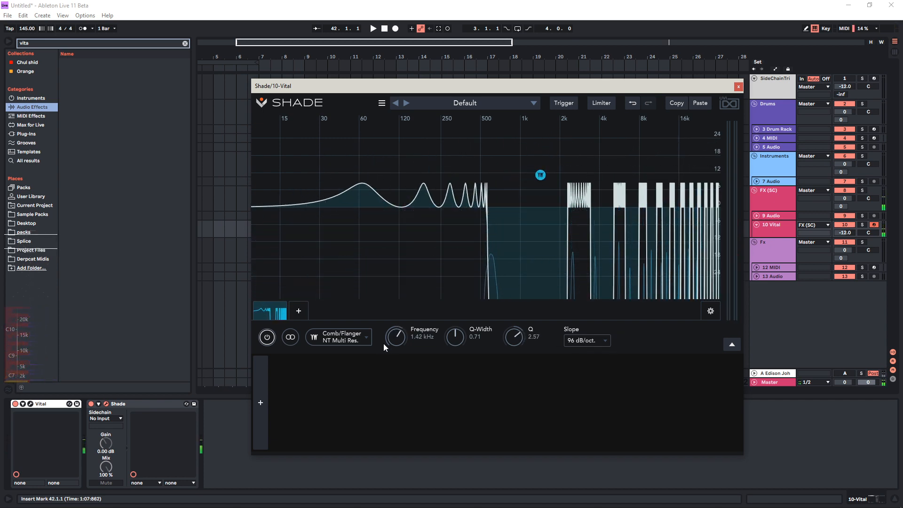
Delete the comb/flanger band and add a Phaser Notch Resonant filter
left_click(274, 311)
left_click(268, 311)
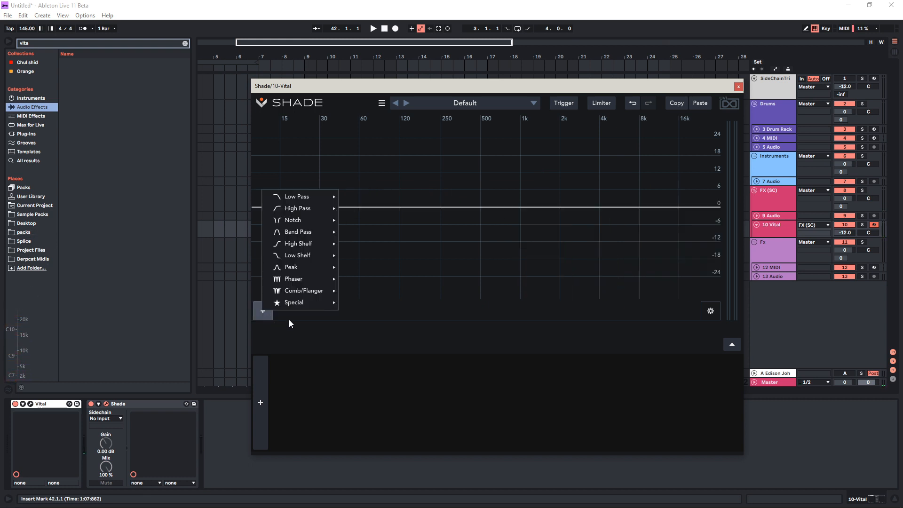
mouse_move(301, 279)
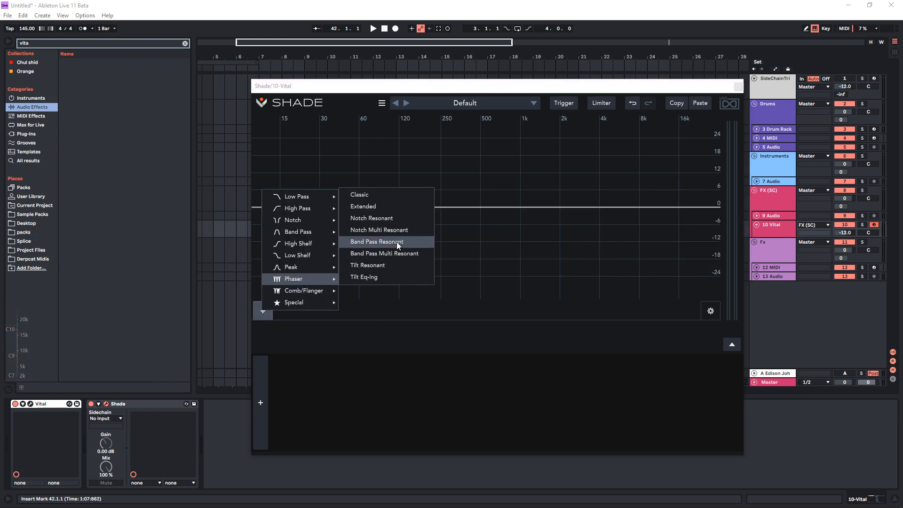
left_click(401, 218)
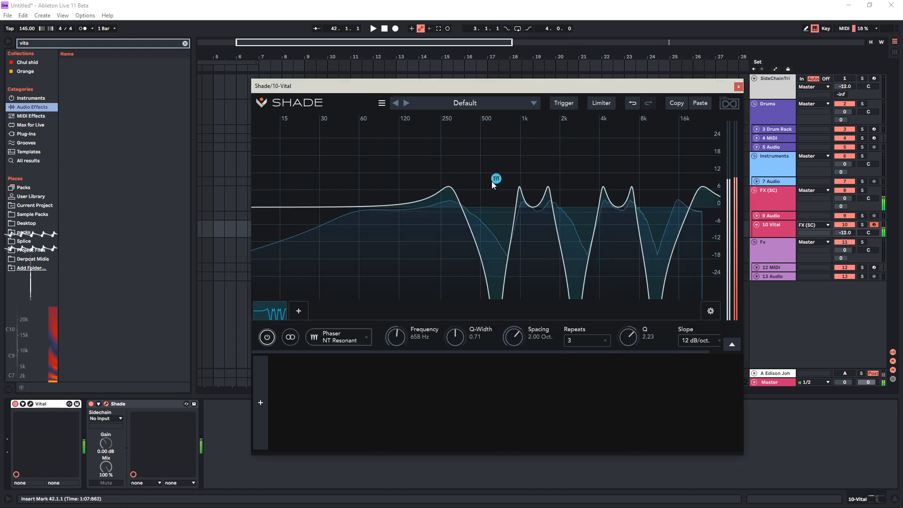
Set the phaser's slope to 96 dB/oct. and move its band to about 282 Hz with a Q of about 3.57
left_click_drag(432, 158, 455, 163)
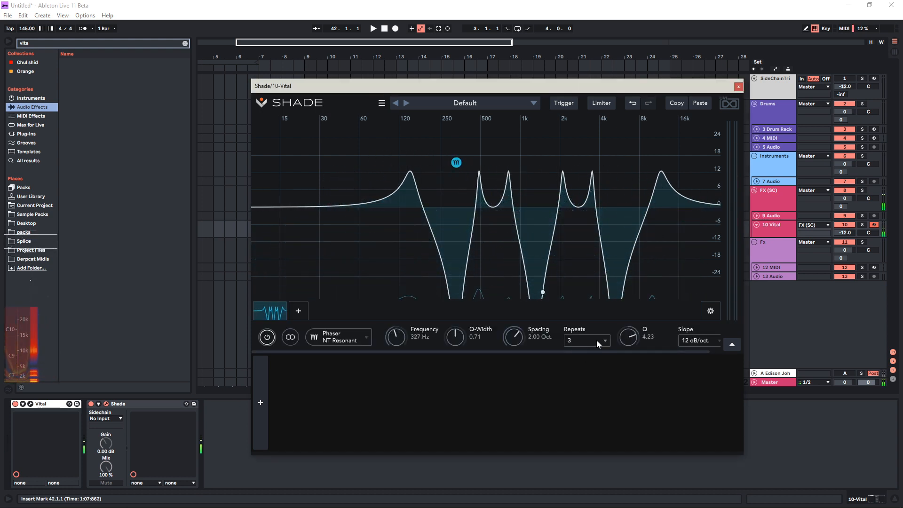
left_click(710, 337)
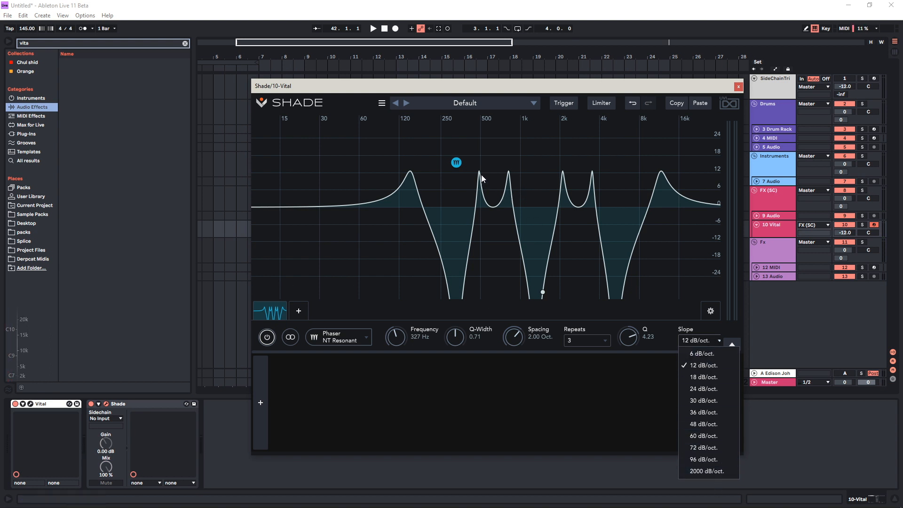
left_click(732, 460)
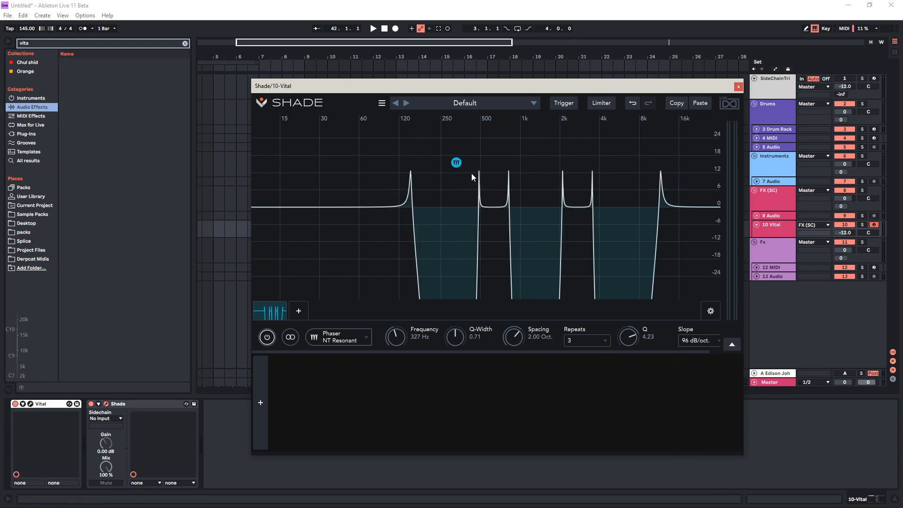
left_click_drag(456, 165, 448, 168)
Add a Phaser Notch Multi Resonant filter and delete the Notch Resonant phaser band
left_click(298, 311)
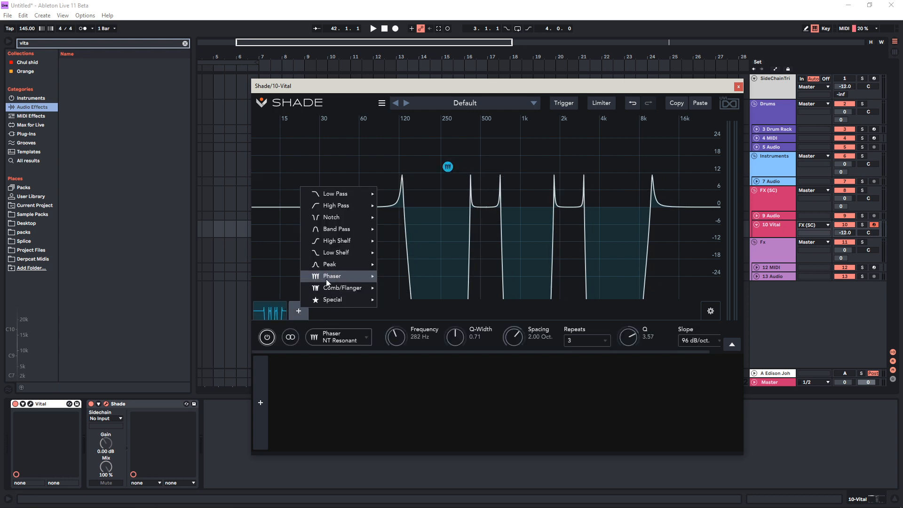
mouse_move(351, 276)
left_click(420, 227)
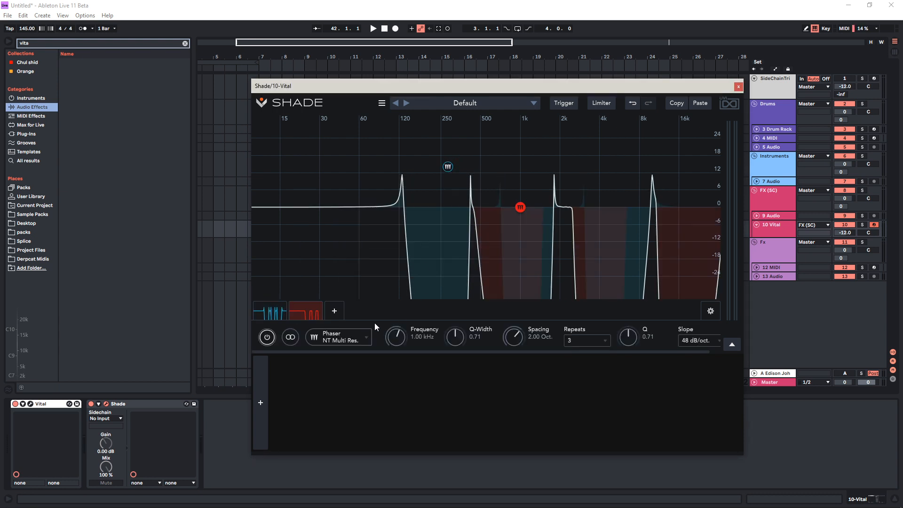
double_click(274, 314)
left_click(284, 313)
Move the multi-resonant phaser to about 402 Hz with a Q of about 2.36, set its slope to 24 dB/oct., and play a note
left_click(689, 341)
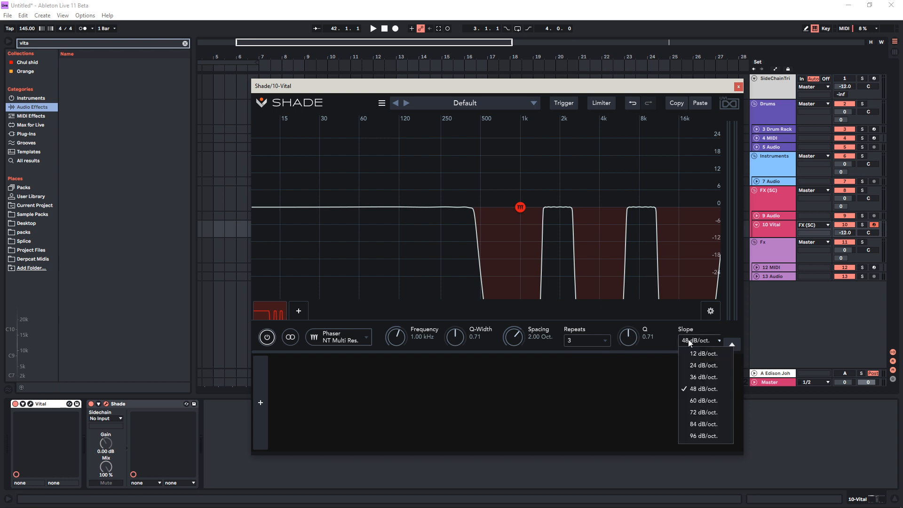
left_click(703, 436)
left_click_drag(527, 213, 472, 179)
left_click(689, 340)
left_click(703, 365)
left_click(699, 341)
left_click(557, 279)
key("a")
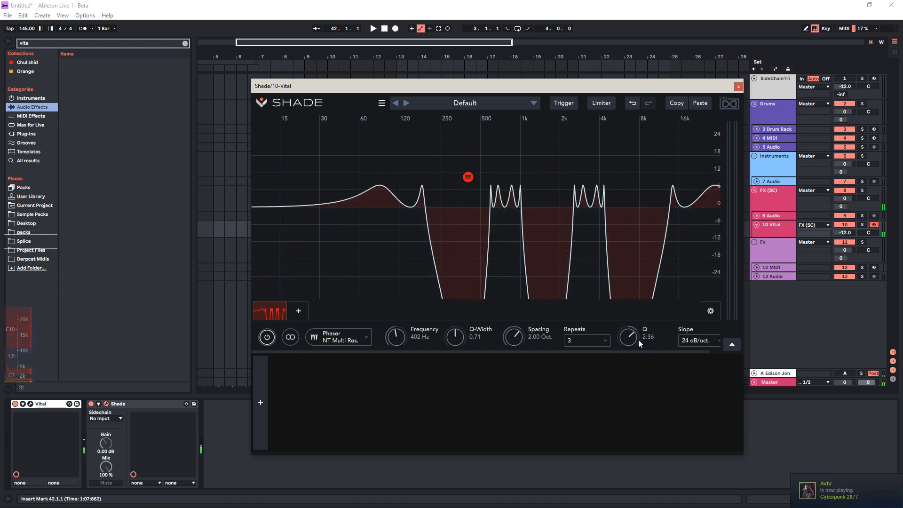
Clear the phaser band and add a Low Shelf Eq-ing filter
left_click(281, 312)
left_click(268, 311)
mouse_move(332, 201)
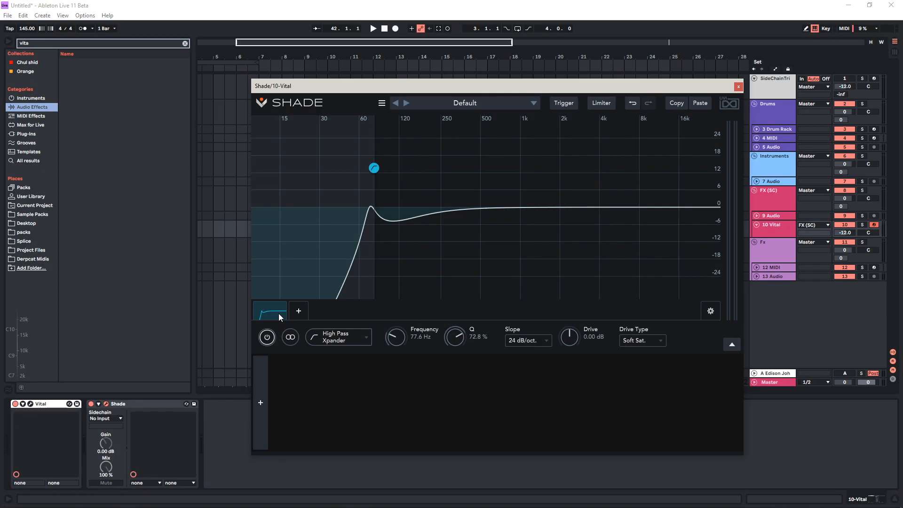
left_click(278, 313)
left_click(264, 313)
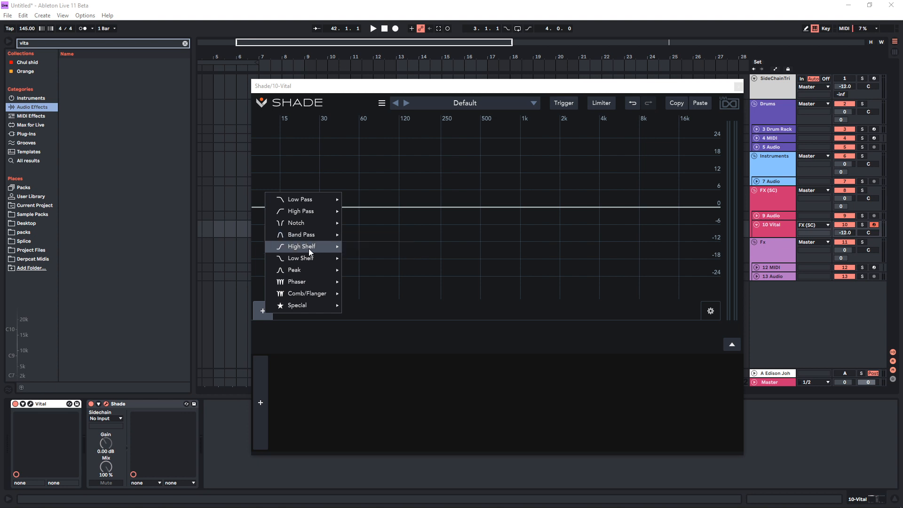
mouse_move(323, 249)
left_click(365, 258)
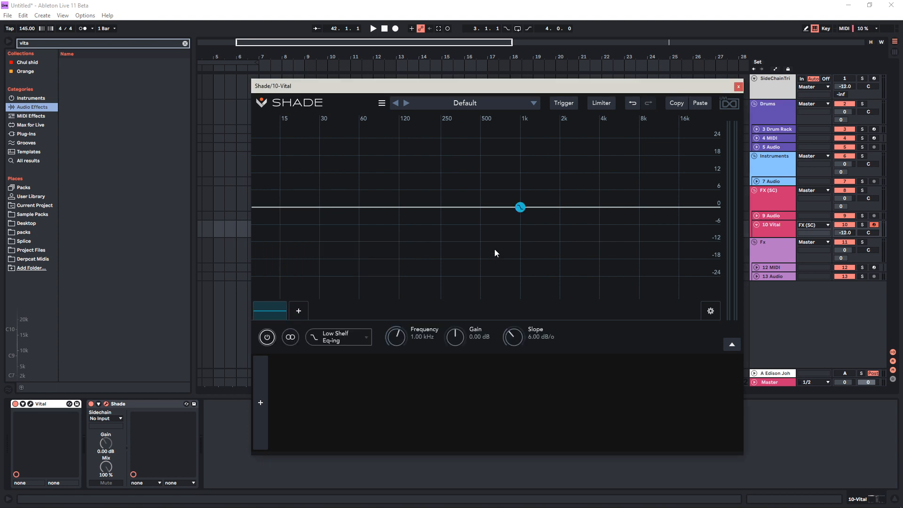
Shape the Low Shelf Eq-ing band to about 756 Hz and -23.5 dB with a slope of about 67.2 dB/o
left_click_drag(521, 208, 511, 244)
left_click_drag(515, 337, 516, 318)
left_click_drag(509, 244, 512, 267)
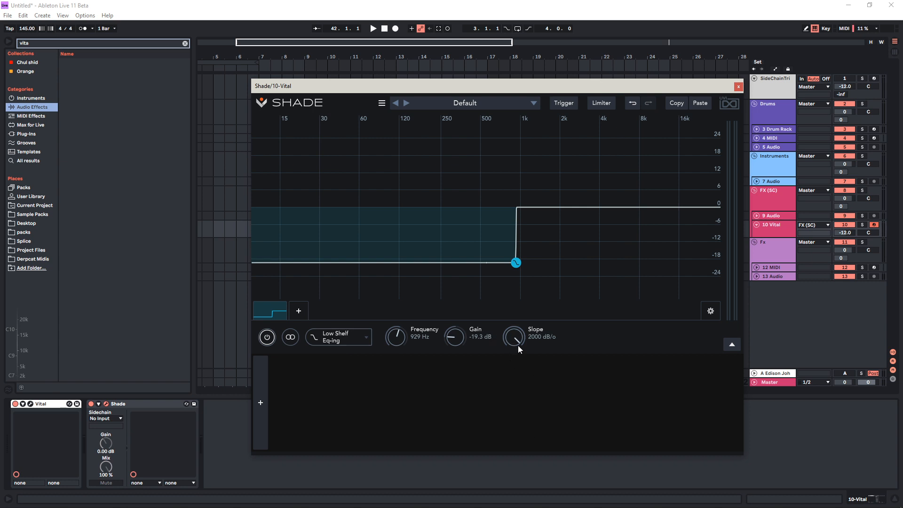
mouse_move(518, 346)
left_mouse_down()
mouse_move(521, 408)
mouse_move(520, 357)
left_mouse_up()
left_click_drag(520, 273, 492, 278)
Change the low shelf to the Resonant type, with its gain at about -23.0 dB and its slope at 96 dB/oct
left_click(345, 342)
mouse_move(343, 413)
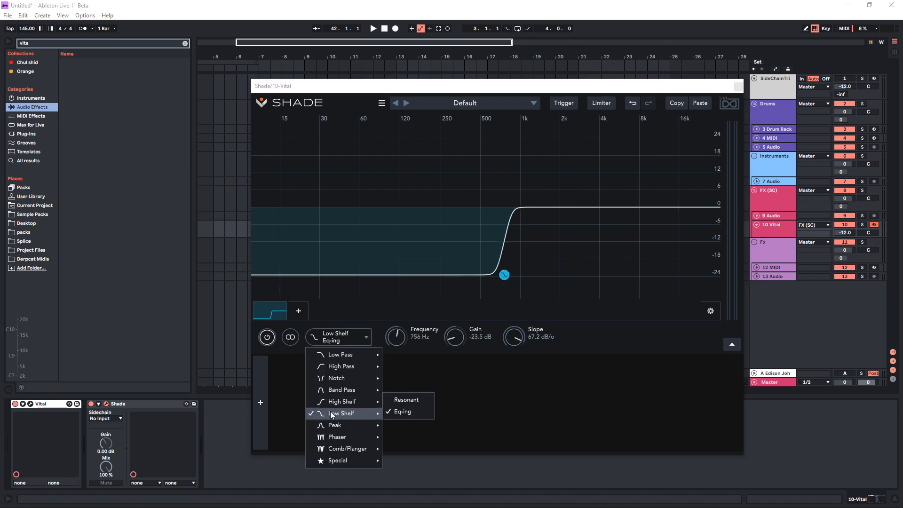
left_click(404, 400)
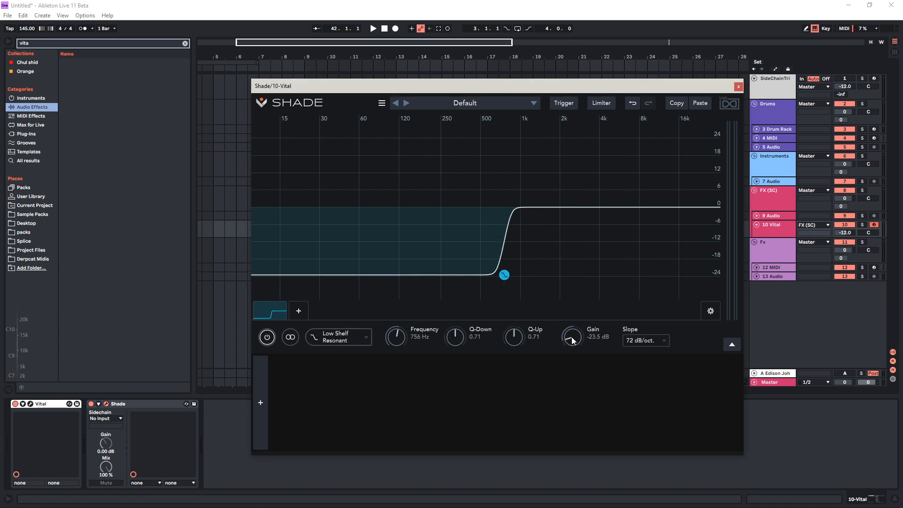
mouse_move(572, 340)
left_mouse_down()
mouse_move(583, 315)
mouse_move(583, 337)
left_mouse_up()
left_click(645, 340)
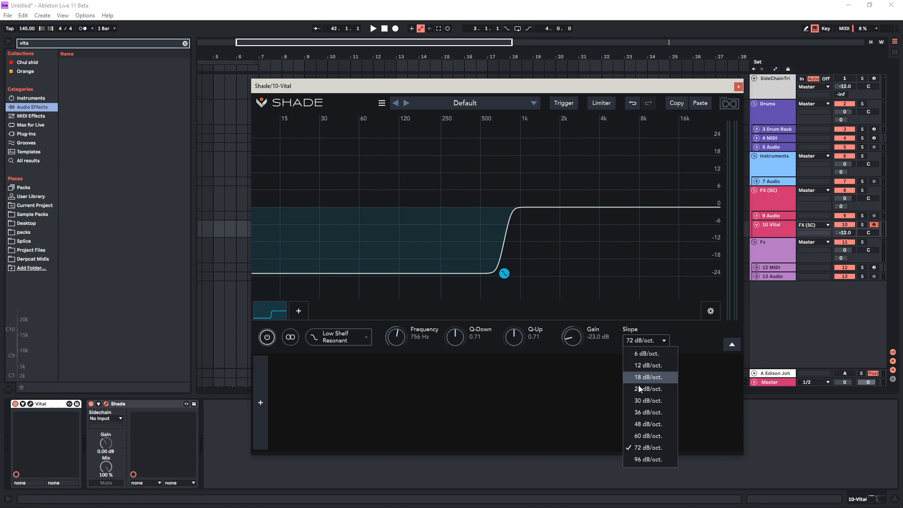
left_click(658, 458)
Raise the resonant low shelf's Q-Up to about 2.87 and its Q-Down to about 3.11
left_click_drag(525, 337, 513, 287)
left_click_drag(457, 347, 453, 301)
left_click_drag(519, 335, 521, 346)
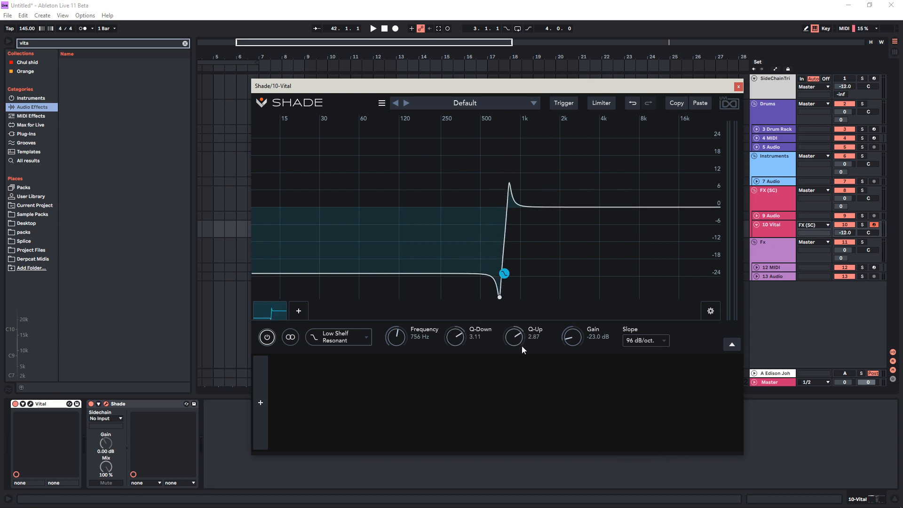
Move the low shelf band to about 960 Hz at -5.21 dB, with Q-Down about 9.02 and Q-Up about 1.93
mouse_move(504, 273)
left_mouse_down()
mouse_move(509, 254)
mouse_move(524, 263)
mouse_move(510, 249)
mouse_move(512, 264)
left_mouse_up()
left_click_drag(514, 337, 522, 318)
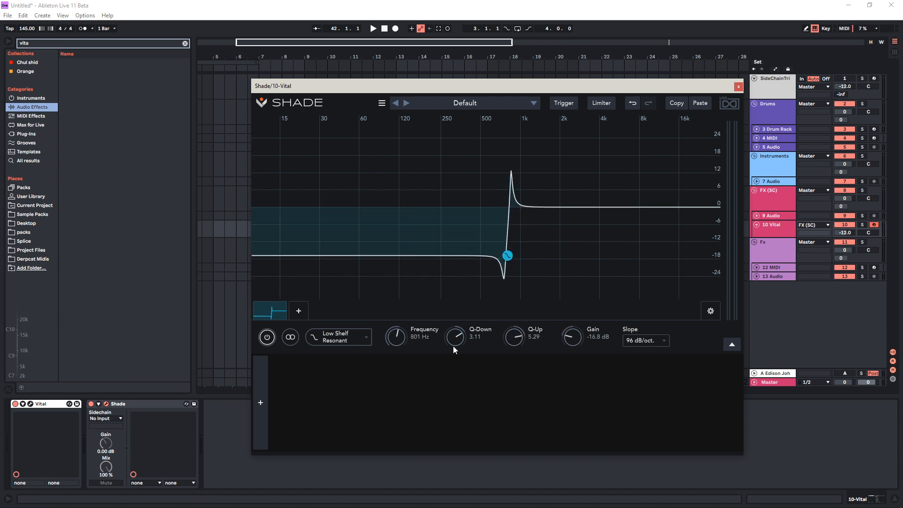
left_click_drag(453, 346, 485, 294)
left_click_drag(508, 256, 524, 226)
left_click_drag(517, 340, 508, 375)
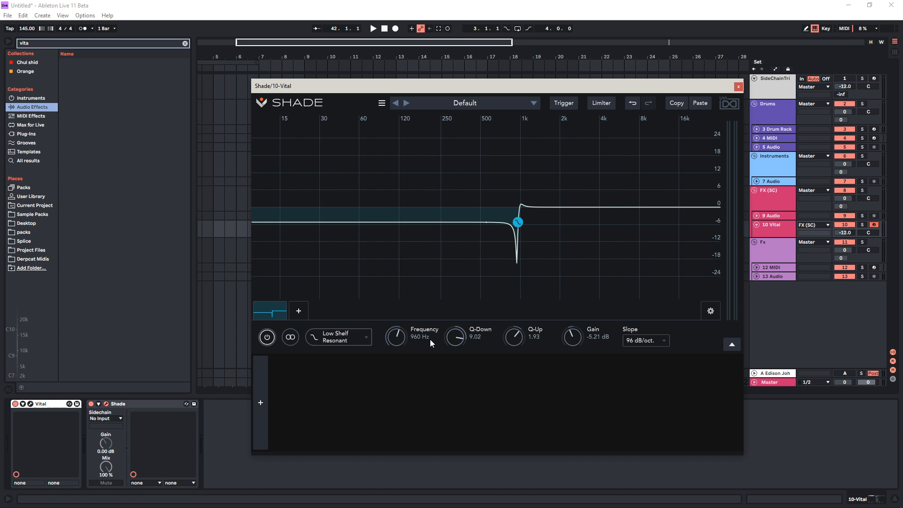
Delete the low shelf band and add a High Pass Multi Resonant filter
left_click(272, 312)
left_click(267, 314)
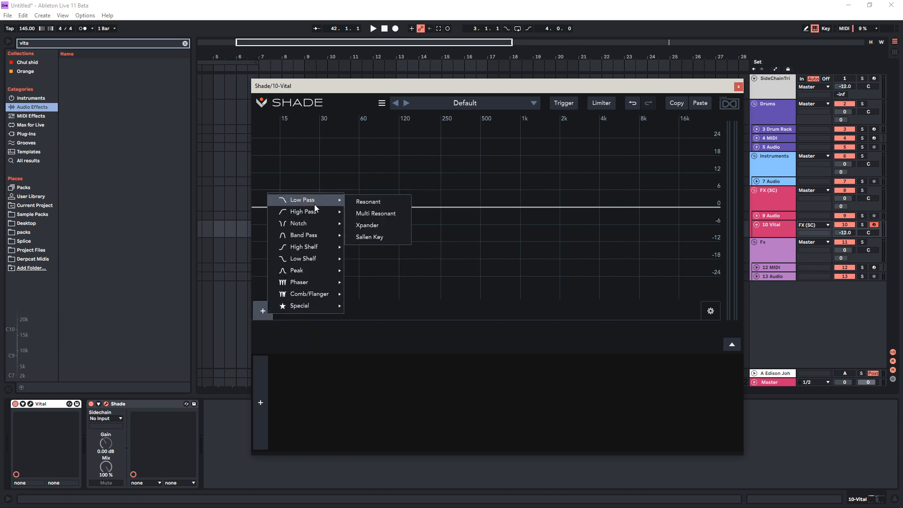
mouse_move(317, 215)
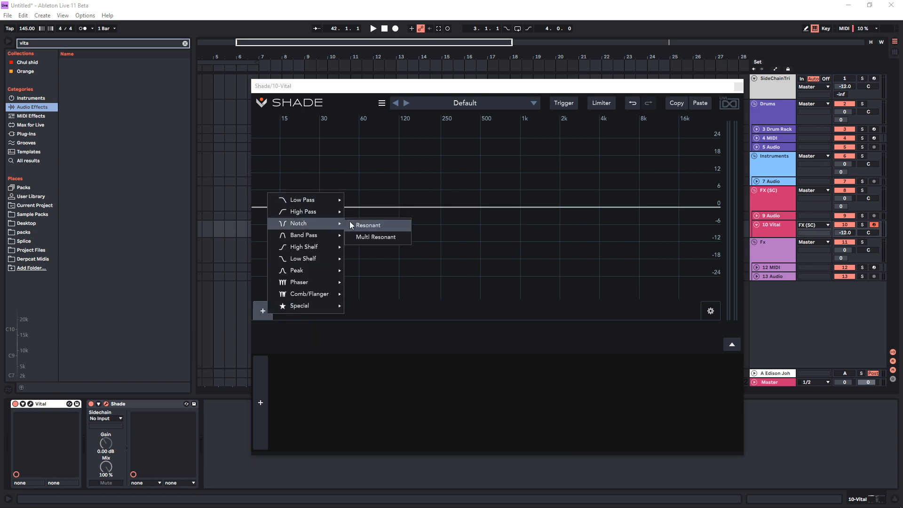
left_click(376, 225)
Set the high-pass slope to 96 dB/oct. and move its band to about 144 Hz with a Q of about 9.15
left_click_drag(519, 208, 470, 197)
left_click(532, 340)
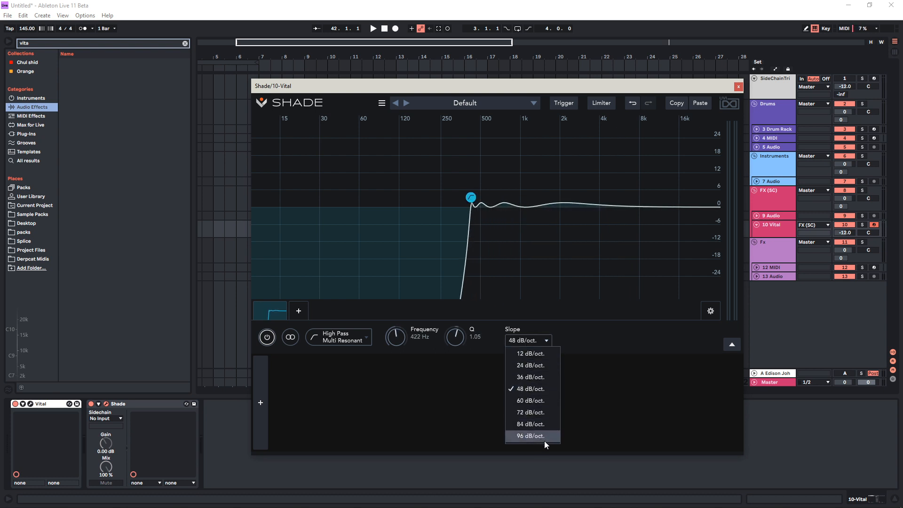
left_click(530, 436)
left_click_drag(471, 197, 409, 144)
Try the high-pass at 12 dB/oct. with a lower frequency and Q, and set its slope to 48 dB/oct
left_click(517, 340)
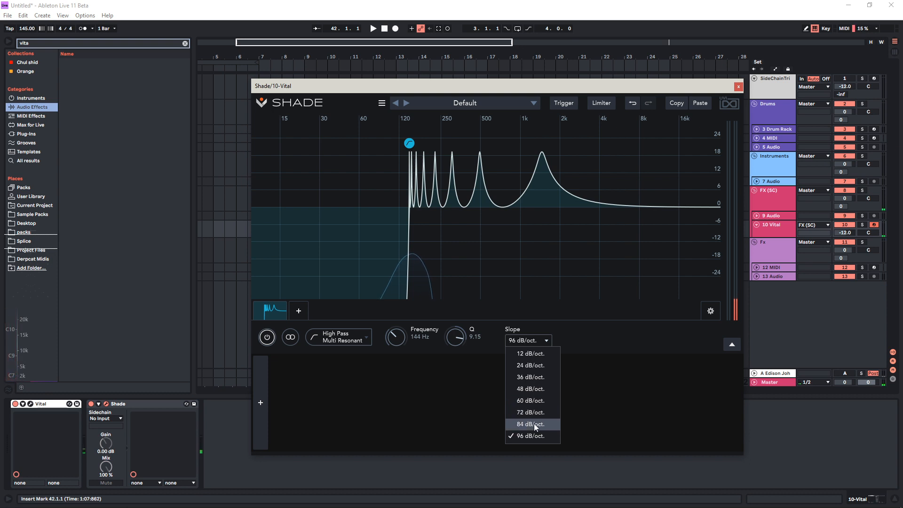
left_click(532, 354)
left_click_drag(409, 144, 381, 202)
left_click(524, 340)
left_click(537, 392)
Replace the high-pass band with Peak Eq-ing, shaping a peak band to about 615 Hz and -17.7 dB with a Q-Width of about 2.18
left_click(278, 312)
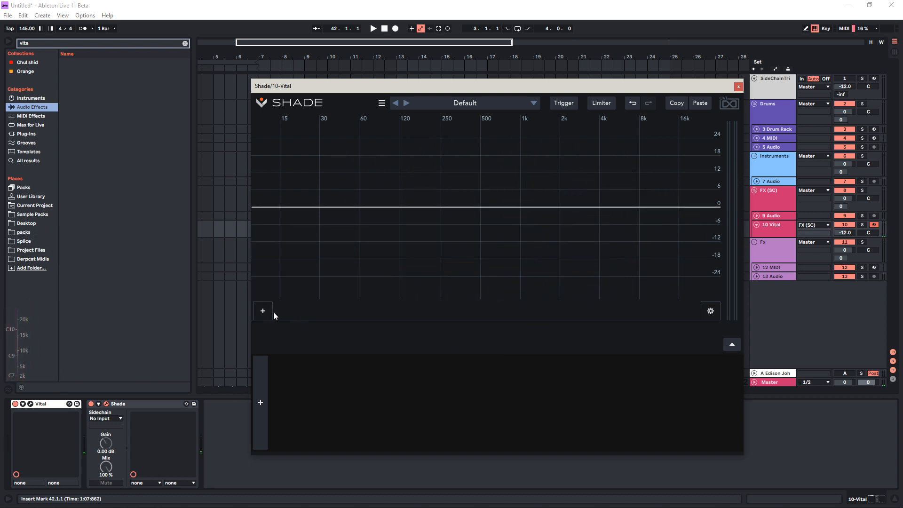
left_click(272, 312)
mouse_move(330, 272)
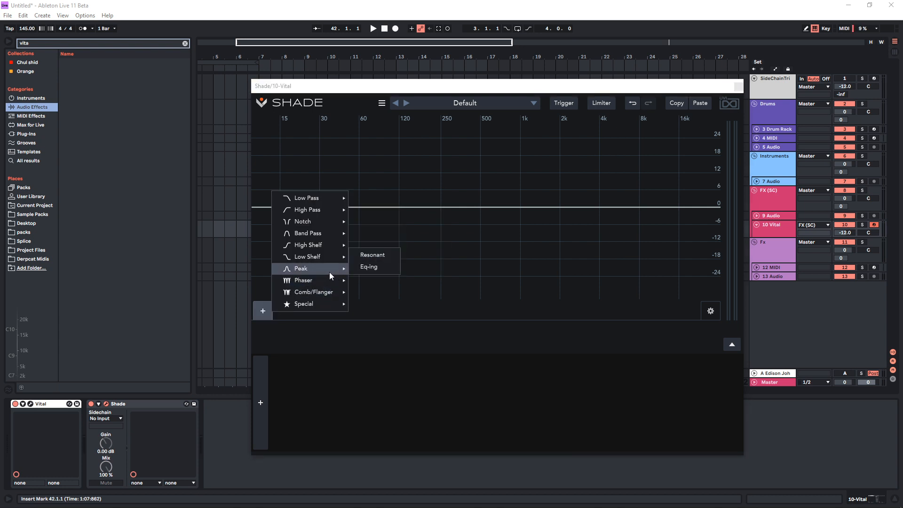
left_click(369, 267)
left_click_drag(520, 206, 492, 258)
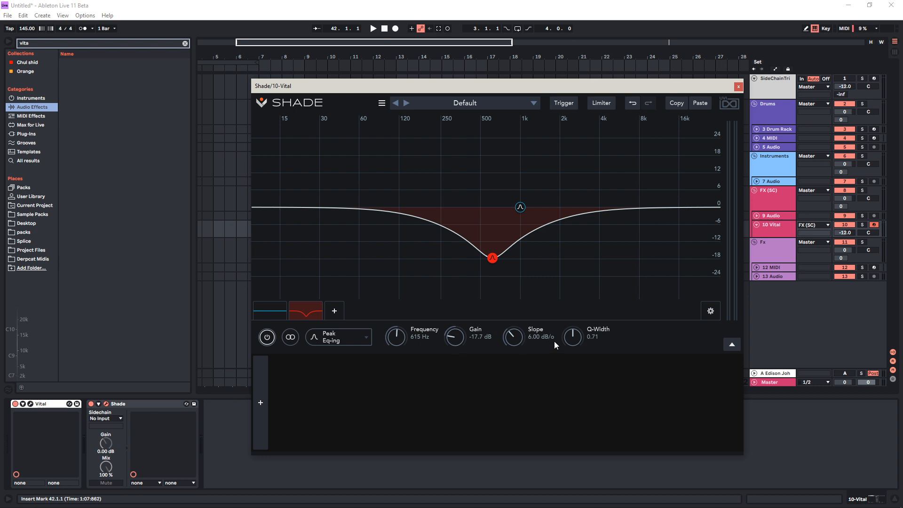
left_click_drag(572, 337, 593, 314)
Change the red peak band to the Resonant type, with a Q-Width of about 2.36 and a slope of 72 dB/oct
left_click(341, 339)
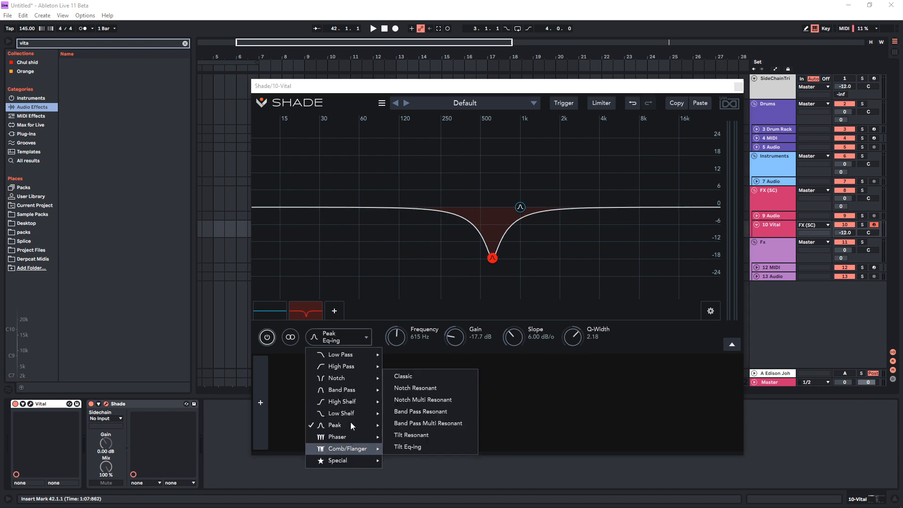
mouse_move(351, 422)
left_click(400, 413)
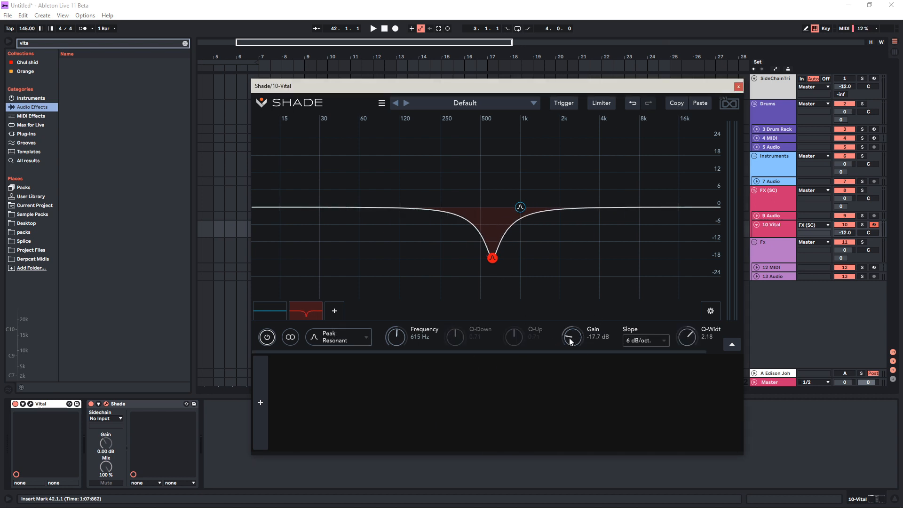
left_click_drag(588, 351, 603, 352)
left_click_drag(678, 338, 542, 330)
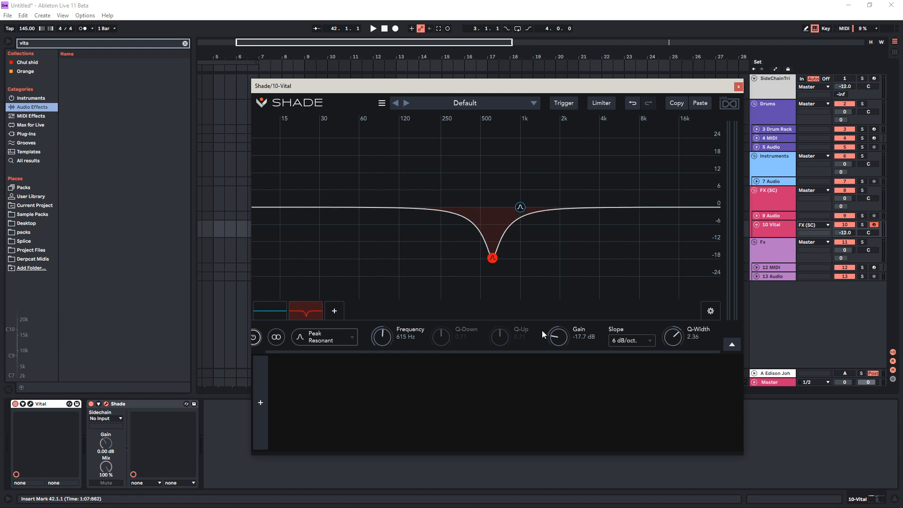
left_click(614, 342)
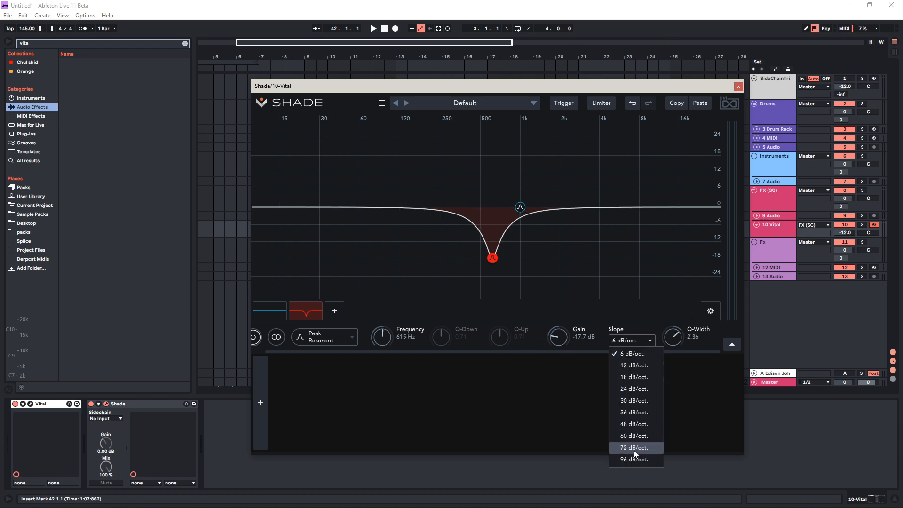
left_click(634, 451)
Move the resonant peak to about 469 Hz at -9.48 dB, with Q-Down about 1.97 and Q-Up about 5.19
left_click_drag(493, 258, 434, 274)
left_click_drag(500, 336, 512, 301)
left_click_drag(442, 336, 447, 317)
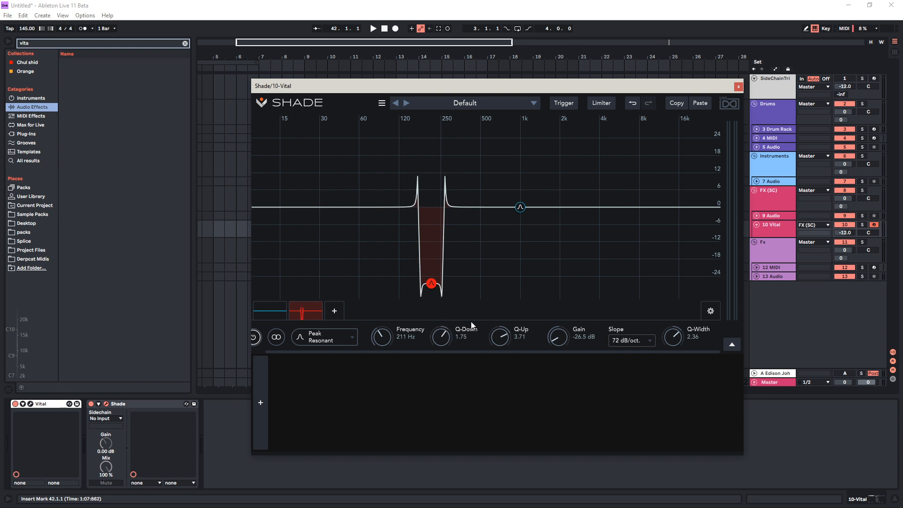
mouse_move(500, 335)
left_mouse_down()
mouse_move(492, 397)
mouse_move(501, 328)
left_mouse_up()
left_click_drag(431, 284, 478, 240)
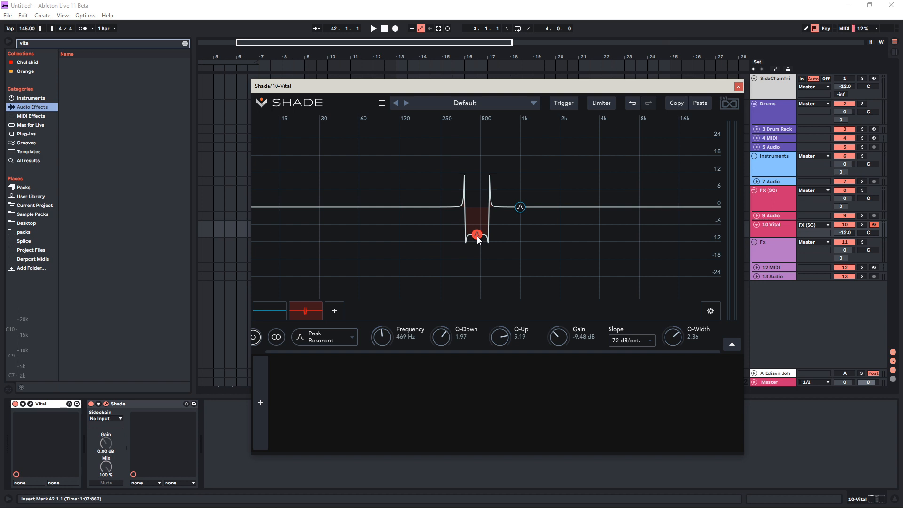
Move the resonant peak to about 1.02 kHz at -25.3 dB, with Q-Up about 1.59 and a 6 dB/oct. slope
left_click_drag(479, 239, 501, 363)
left_click(634, 340)
left_click(634, 355)
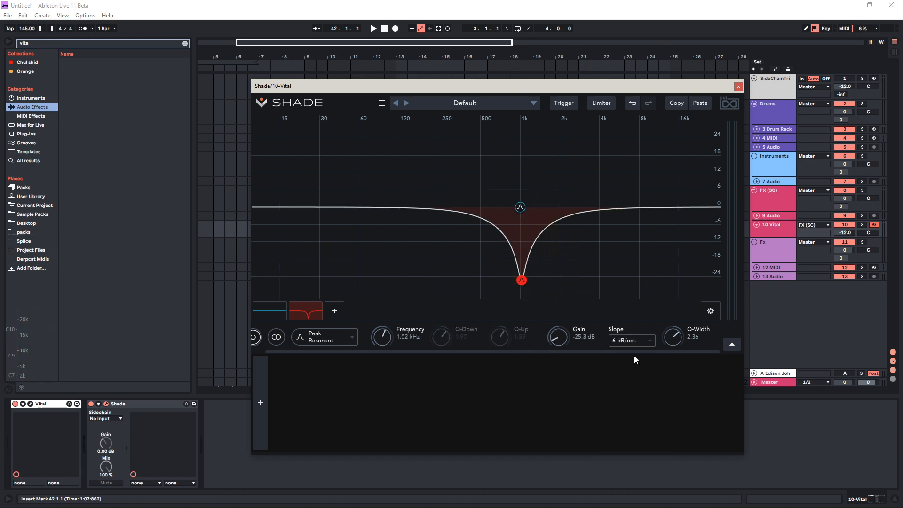
Try a 12 dB/oct. slope, return it to 6 dB/oct., and move the resonant peak to about 755 Hz at -30.0 dB
left_click(634, 341)
left_click(635, 365)
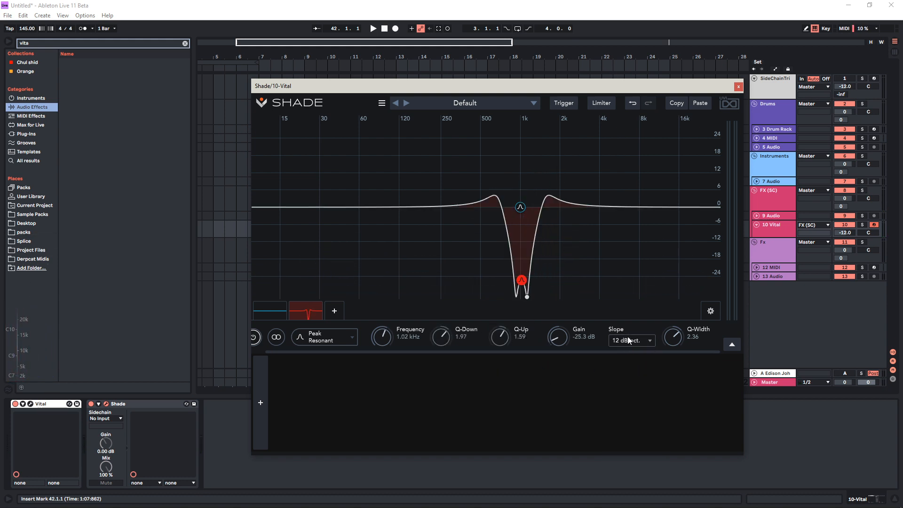
left_click(628, 340)
left_click(634, 355)
left_click_drag(520, 280, 504, 295)
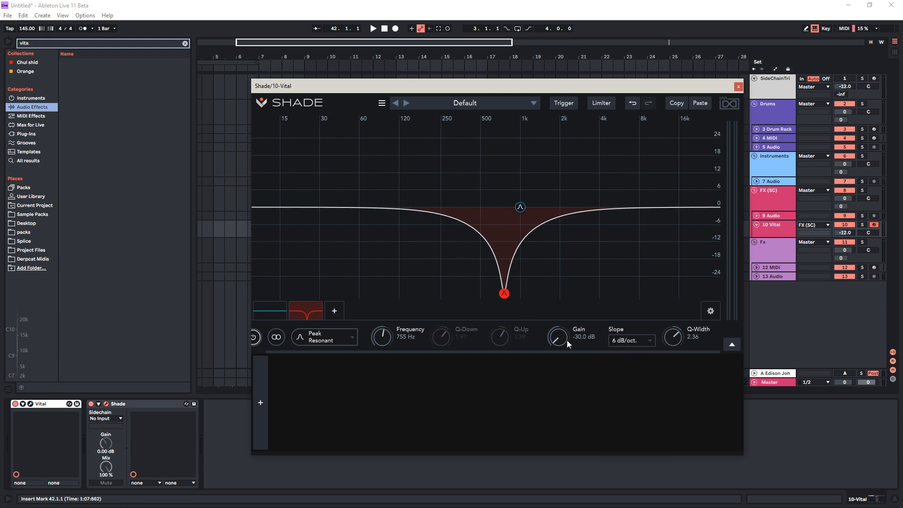
Set the resonant peak's slope to 12 dB/oct. and raise its Q-Up to about 4.26
left_click(630, 340)
left_click(614, 363)
left_click_drag(502, 336, 505, 314)
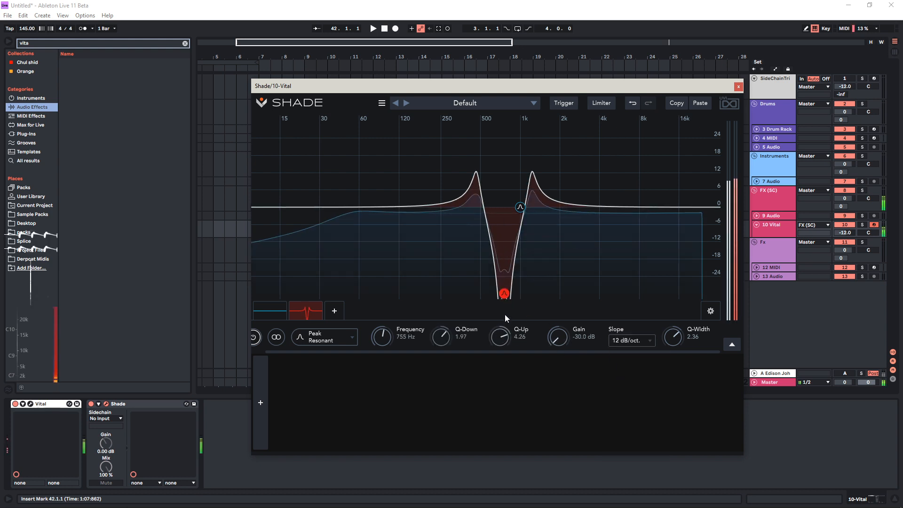
Lower the frequency of both peak bands and reduce the resonant peak's Q-Width to about 0.59
left_click_drag(520, 207, 454, 205)
left_click_drag(505, 297, 492, 314)
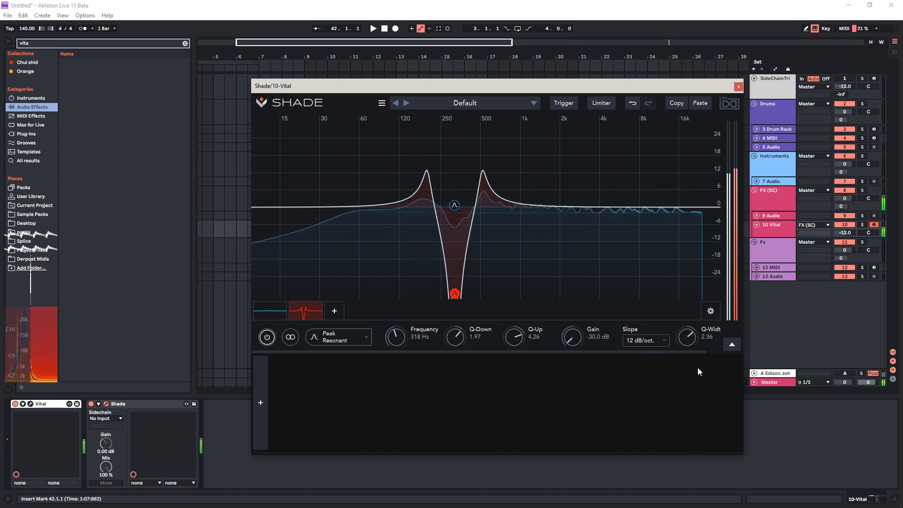
left_click_drag(690, 338, 681, 384)
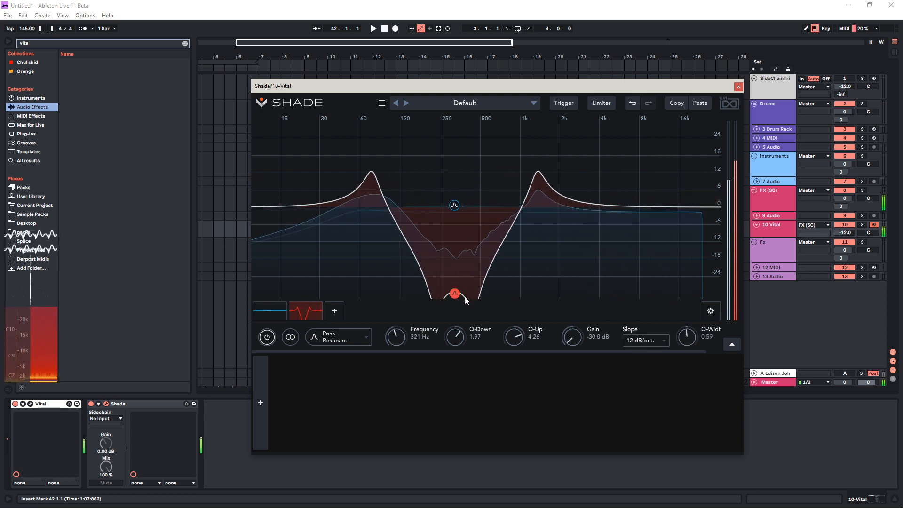
left_click_drag(460, 296, 436, 298)
Delete both peak bands and add a Special Tilt filter
double_click(304, 310)
double_click(283, 308)
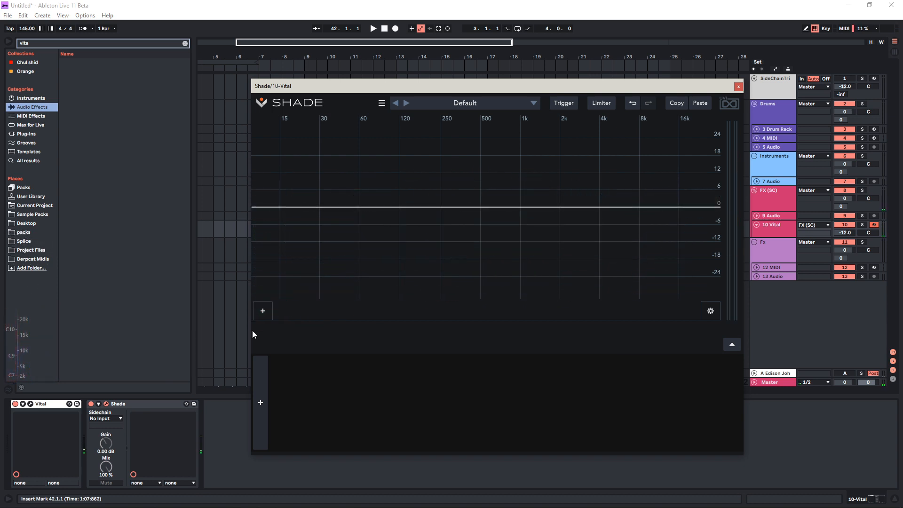
left_click(258, 315)
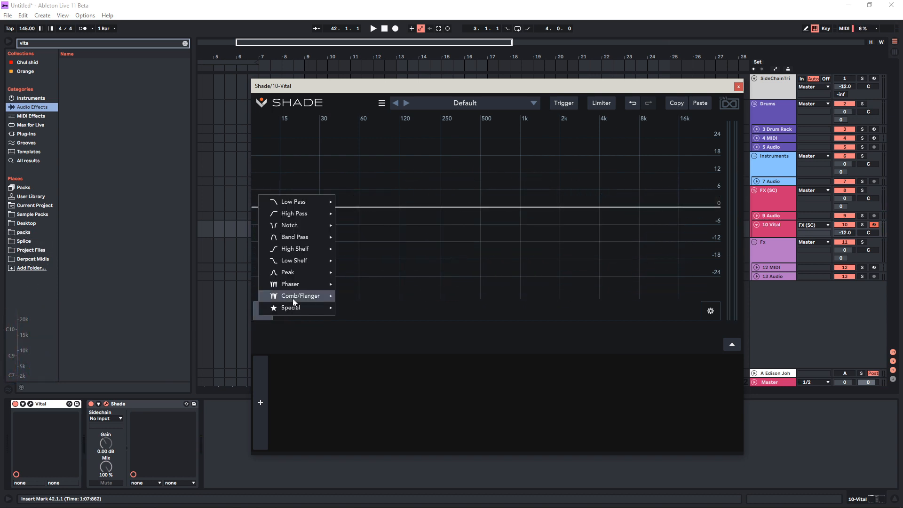
mouse_move(327, 303)
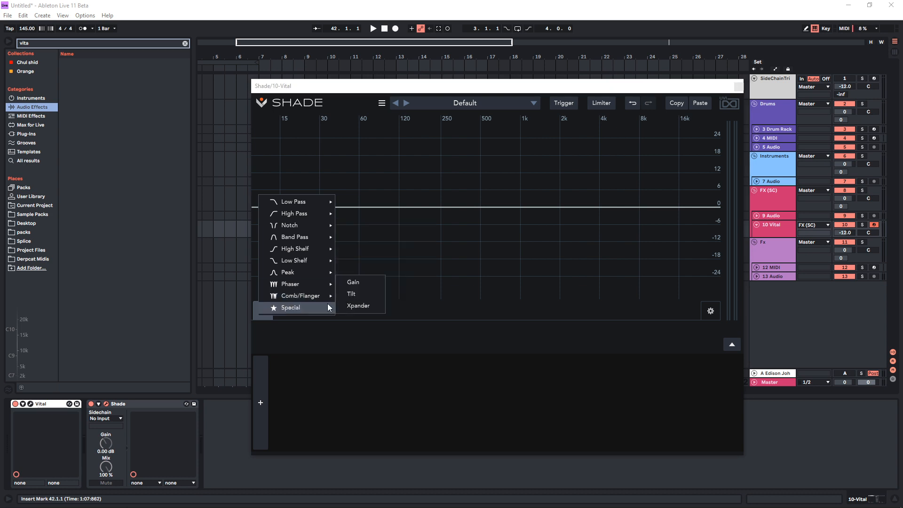
left_click(376, 299)
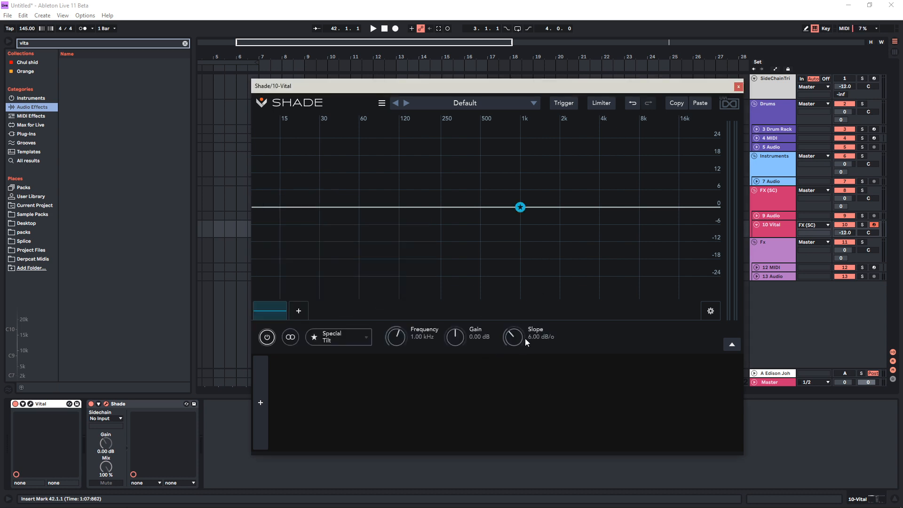
Set the tilt filter's slope to 2.00 dB/o and move its band to about 1.31 kHz at 0.49 dB
left_click_drag(520, 207, 511, 269)
left_click_drag(514, 337, 521, 402)
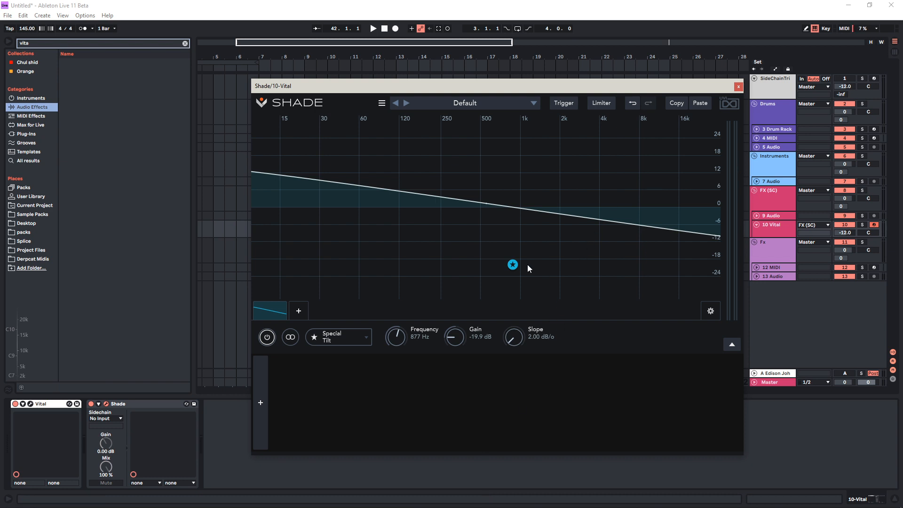
left_click_drag(512, 264, 535, 209)
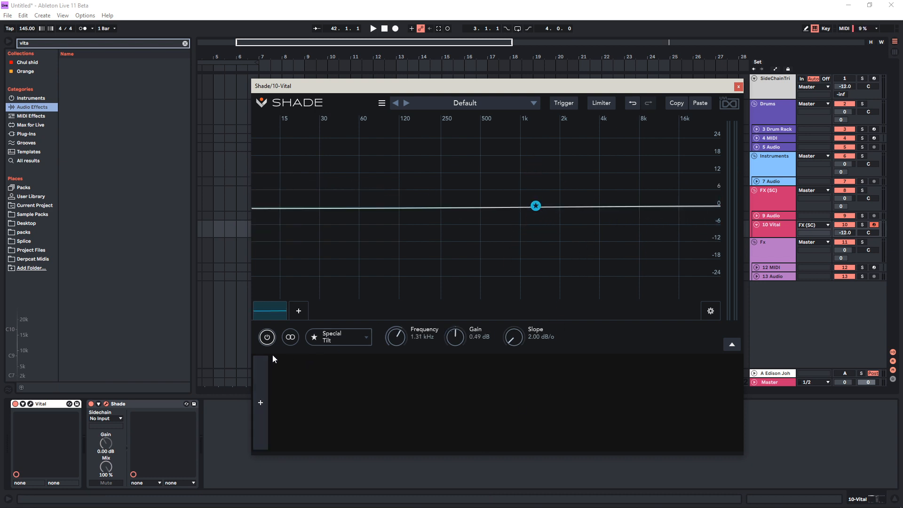
Delete the tilt band and add a Follower modulator
double_click(268, 308)
left_click(262, 389)
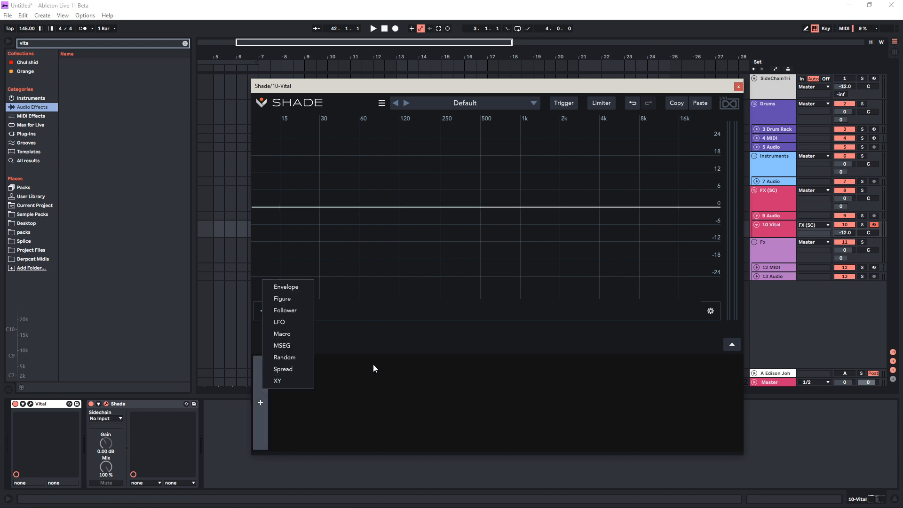
left_click(301, 310)
Add a Special Xpander filter and review its channel mode options
left_click(260, 310)
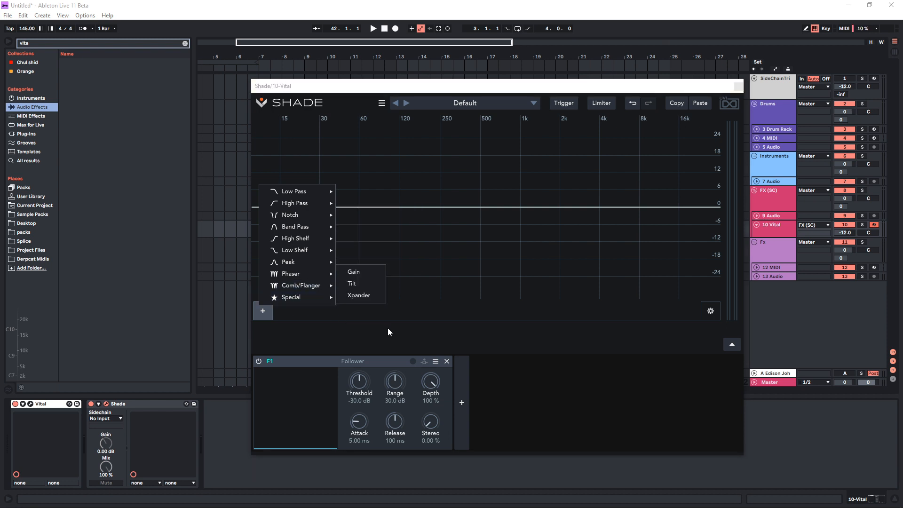
left_click(359, 295)
left_click(291, 337)
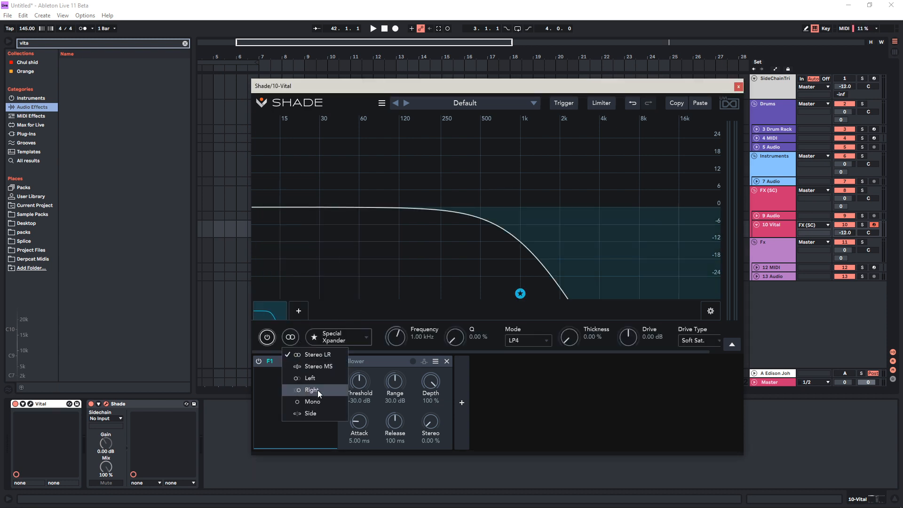
left_click(544, 406)
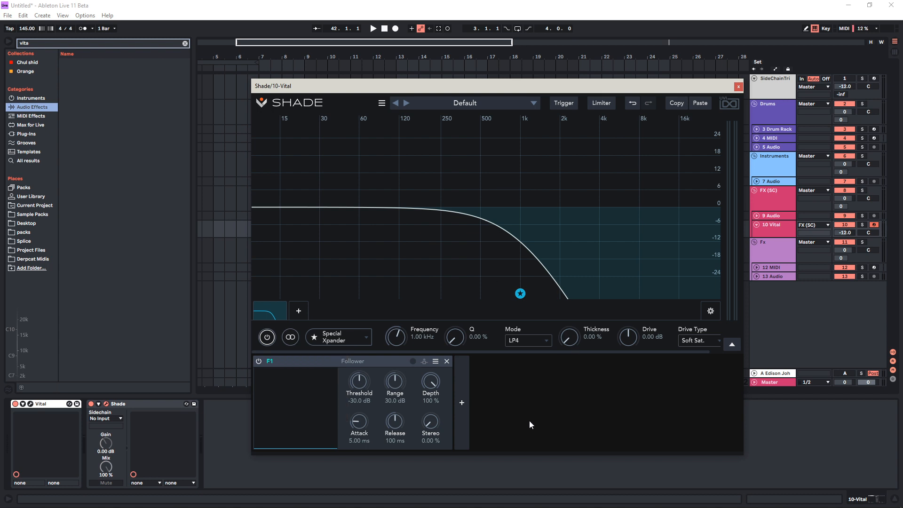
Review the Follower's source options and delete the Xpander band
left_click(413, 360)
left_click(407, 363)
left_click(533, 290)
left_click(522, 295)
double_click(269, 311)
Add an Eq-ing High Shelf at about 208 Hz, 5.89 dB and an Eq-ing Peak at about 1.68 kHz, -14.9 dB
left_click(269, 312)
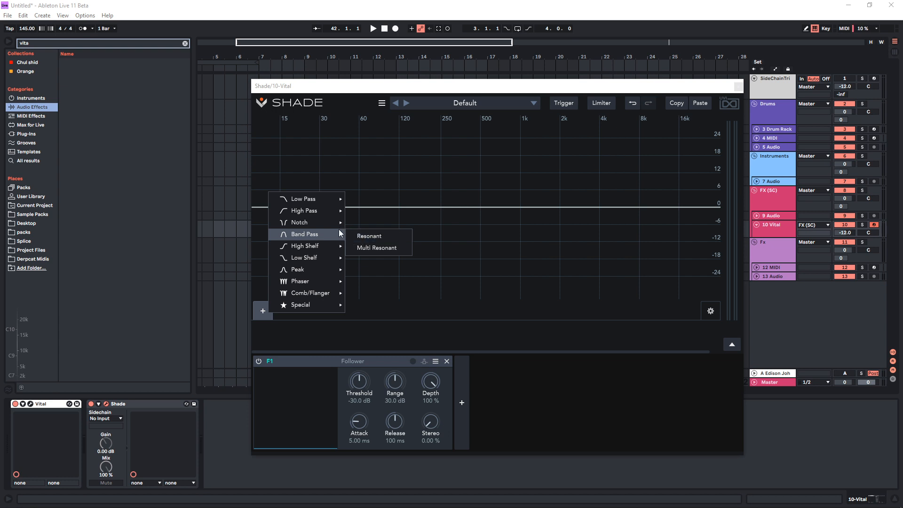
mouse_move(329, 246)
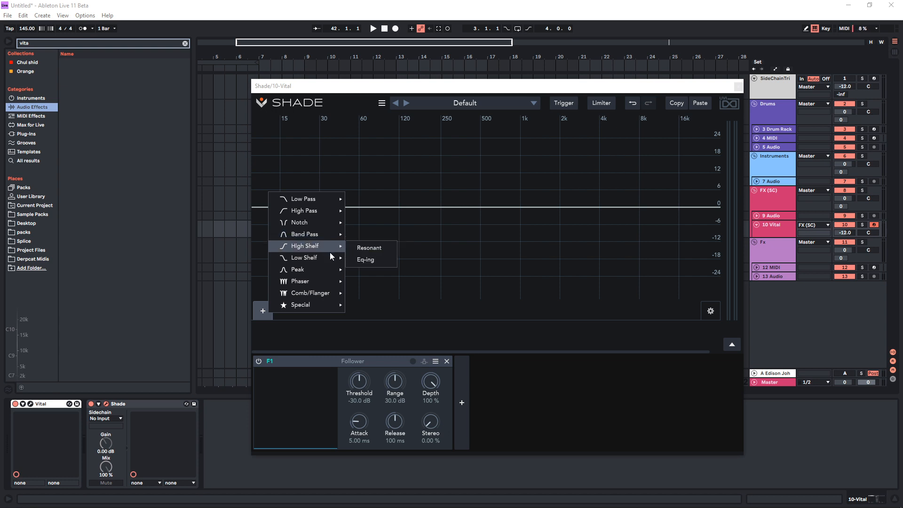
left_click(370, 259)
left_click_drag(529, 208, 418, 216)
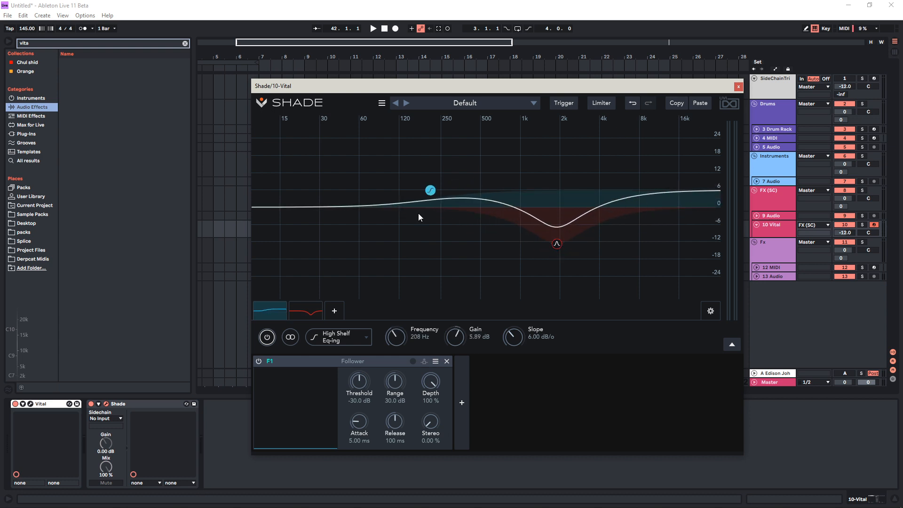
left_click(317, 314)
mouse_move(557, 243)
left_mouse_down()
mouse_move(551, 276)
mouse_move(550, 250)
left_mouse_up()
Examine the Follower's source and header options and check the modulator area
left_click(412, 363)
left_click(372, 369)
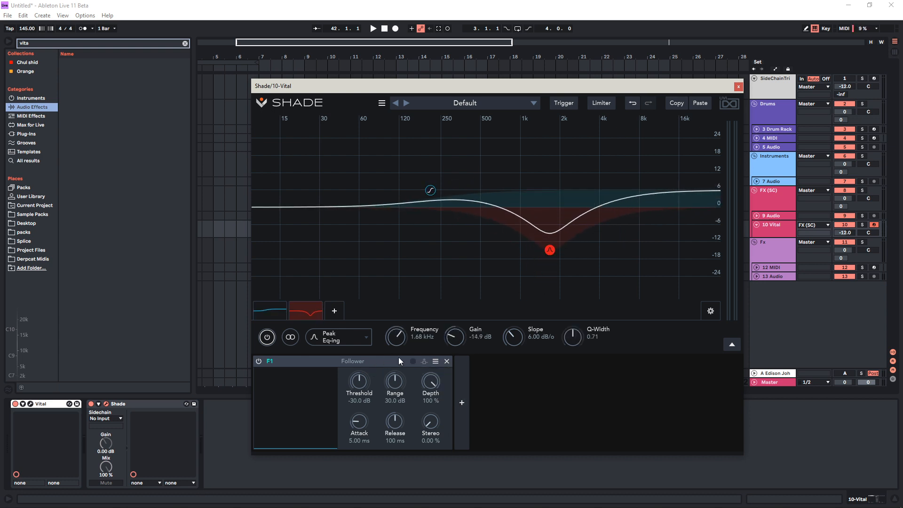
left_click(732, 345)
left_click(732, 345)
left_click(413, 364)
left_click(424, 363)
left_click(416, 362)
left_click(419, 362)
left_click(436, 363)
left_click(372, 374)
Set the Follower's source to the Peak band and deepen that band to about -19.0 dB at 1.69 kHz
left_click(413, 360)
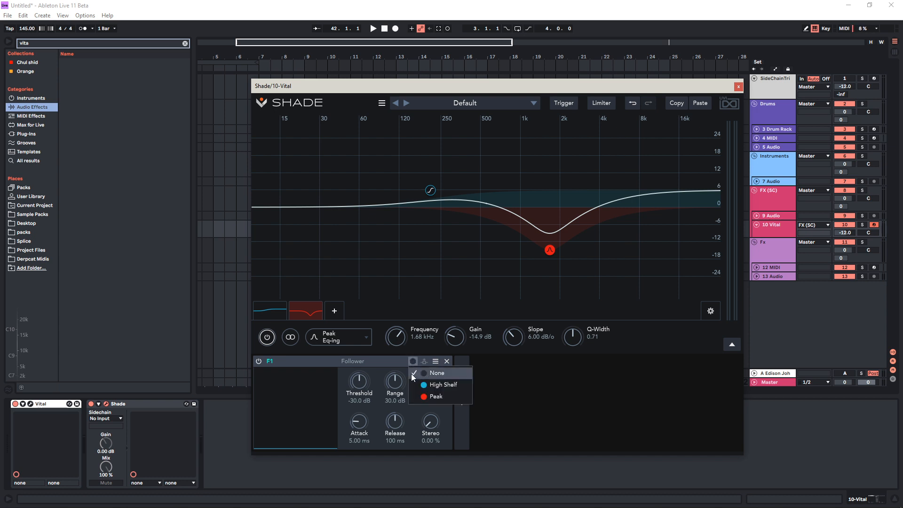
left_click(423, 397)
left_click_drag(551, 251, 553, 262)
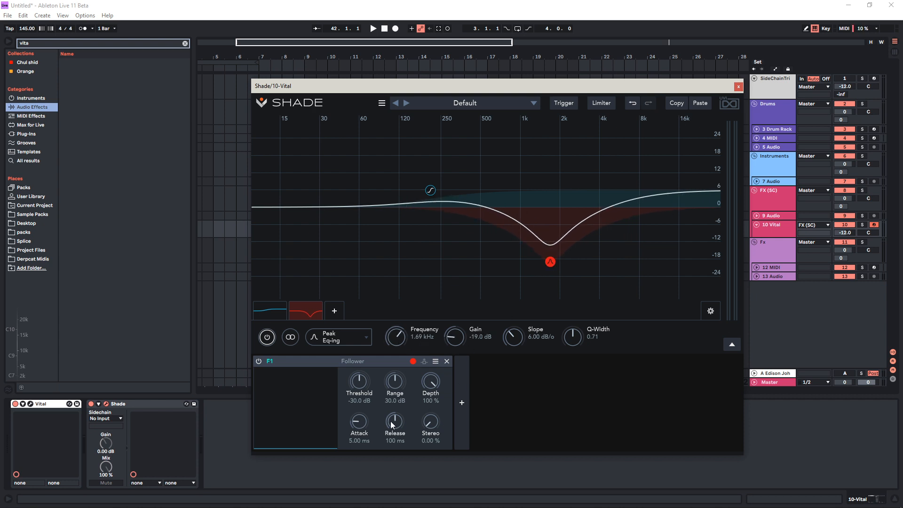
While playing notes, set the Follower's threshold to about -45.4 dB, range to 17.8 dB, and attack and release to 1.00 ms
key("a")
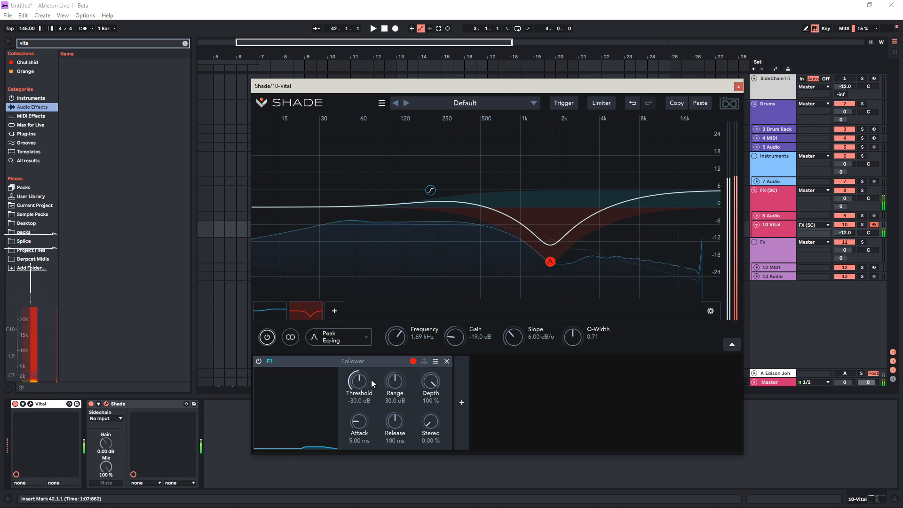
left_click_drag(359, 382, 354, 423)
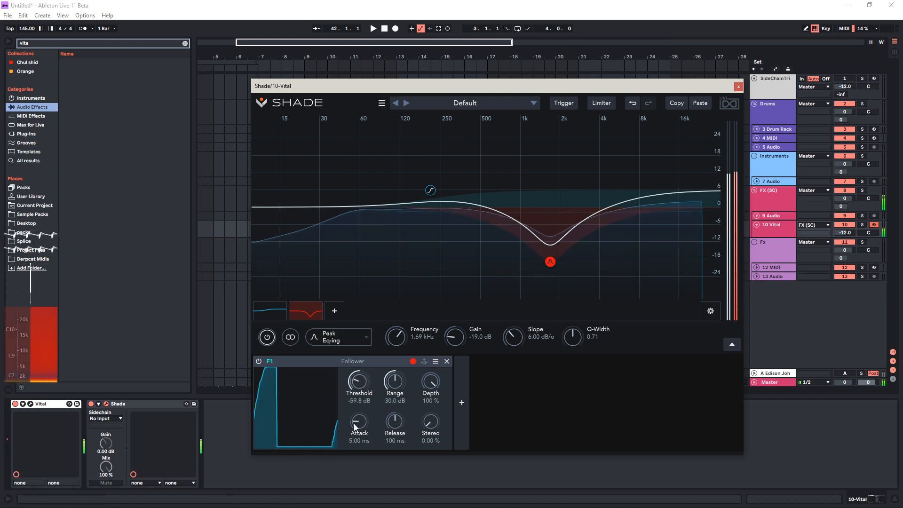
mouse_move(394, 382)
left_mouse_down()
mouse_move(392, 424)
mouse_move(356, 470)
left_mouse_up()
left_click_drag(359, 422, 358, 463)
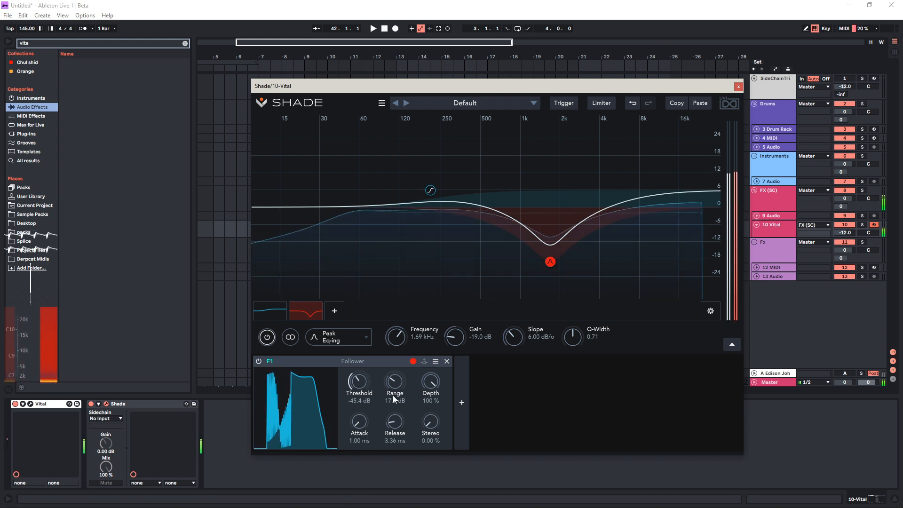
left_click_drag(394, 420, 370, 429)
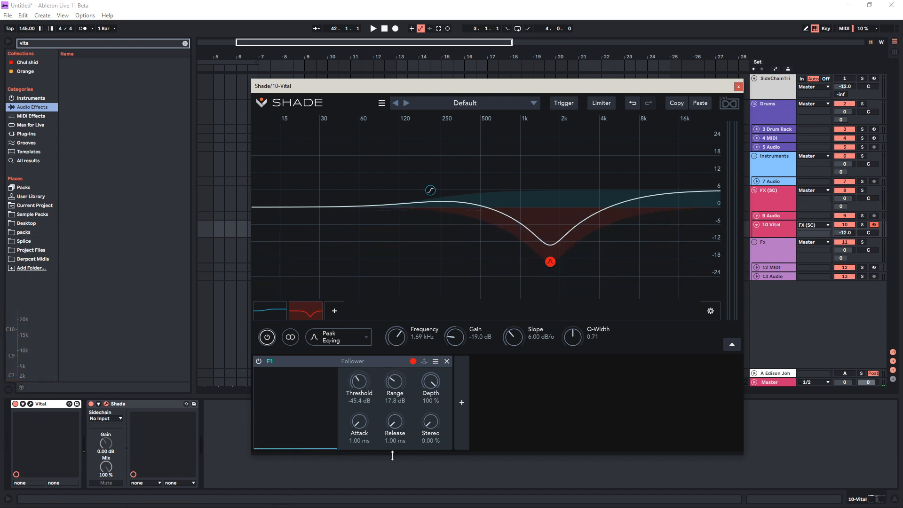
Set Vital's first oscillator to 3 unison voices and raise the Follower's Stereo amount to 100 %
left_click_drag(430, 426, 467, 298)
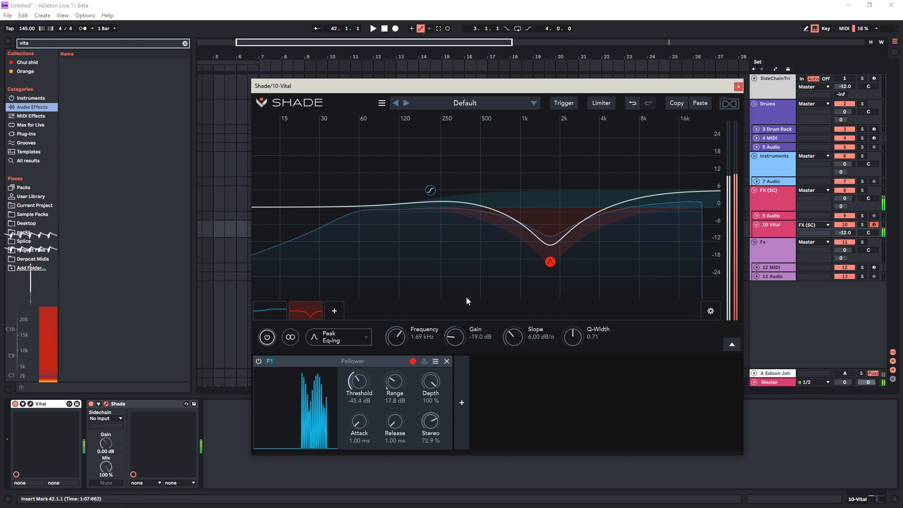
left_click_drag(523, 185, 513, 371)
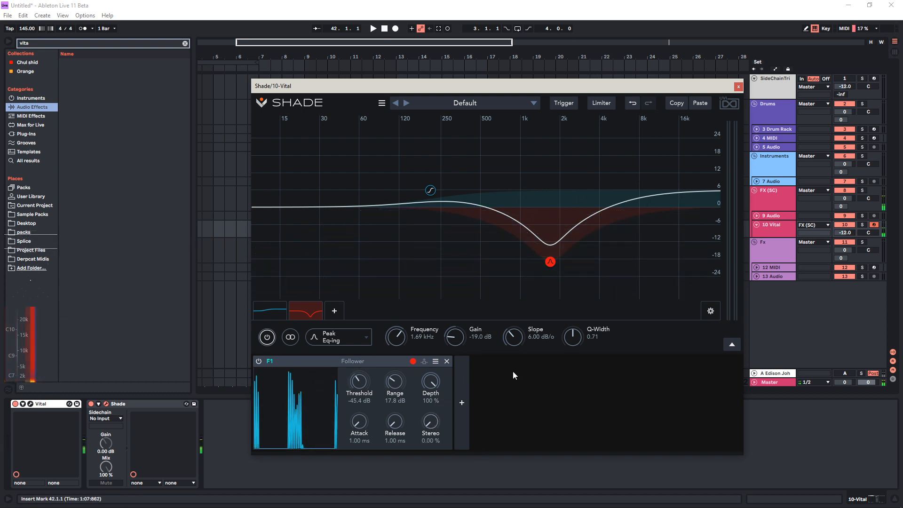
left_click(30, 405)
left_click(30, 404)
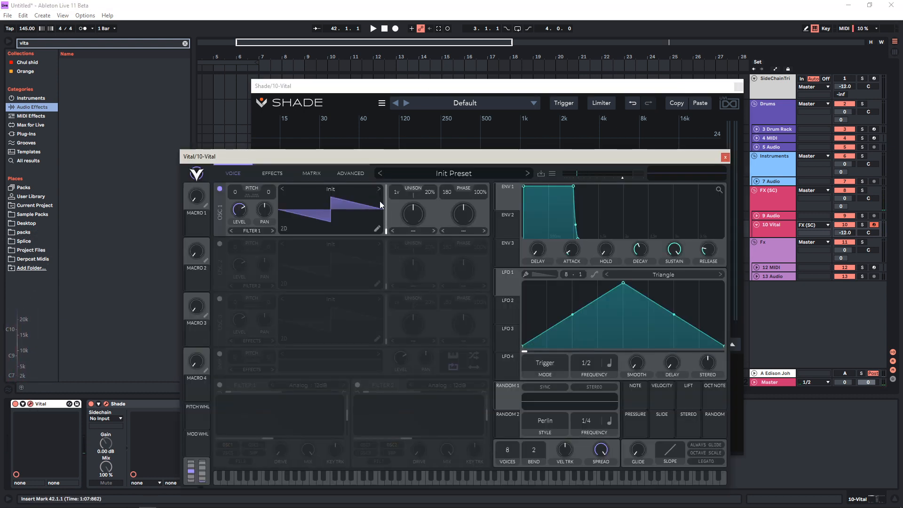
left_click(725, 158)
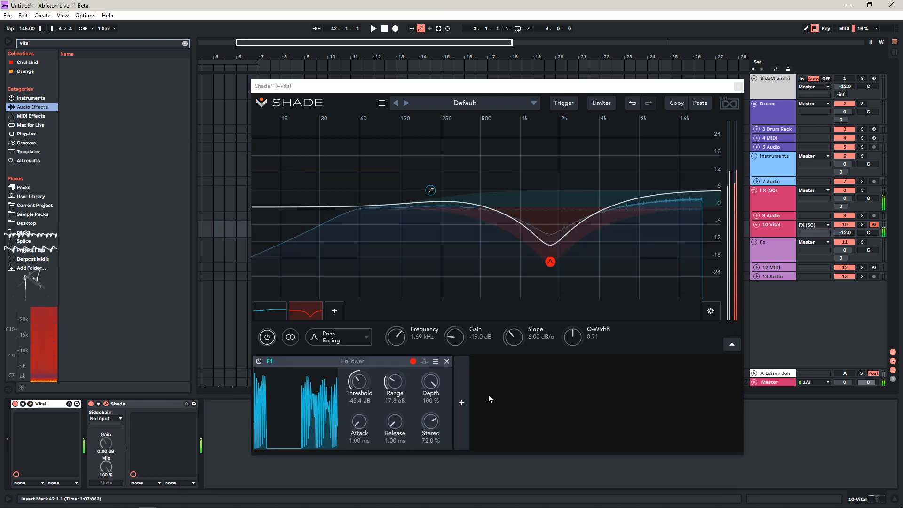
left_click_drag(435, 416, 471, 259)
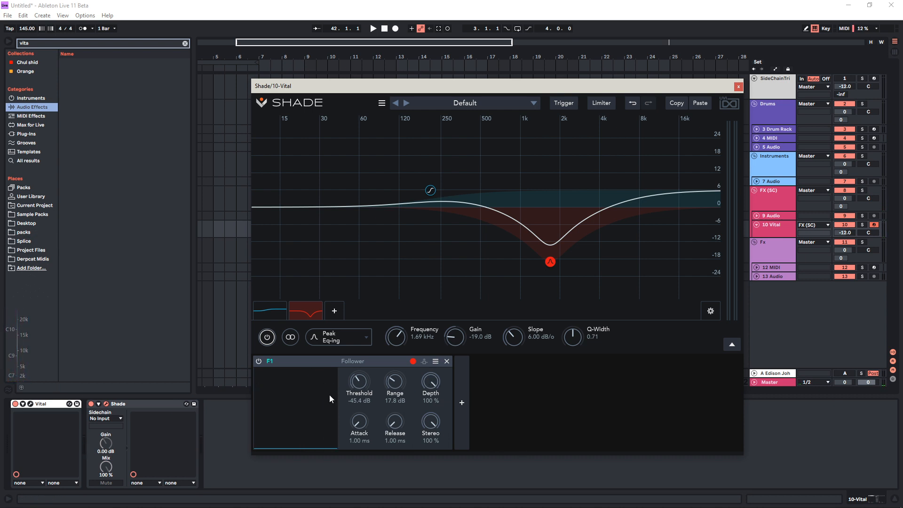
Set Vital's first oscillator back to 1 unison voice and close the synth's window
left_click(29, 404)
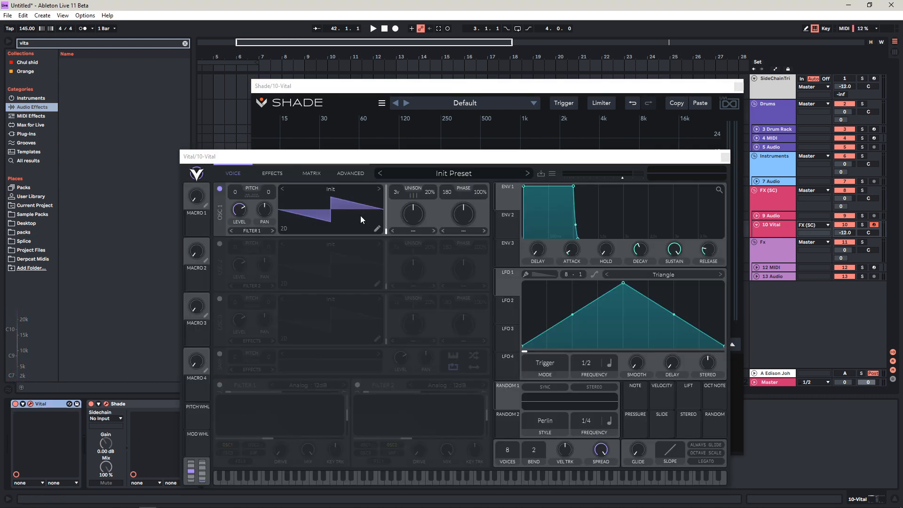
scroll(400, 191, "down", 2)
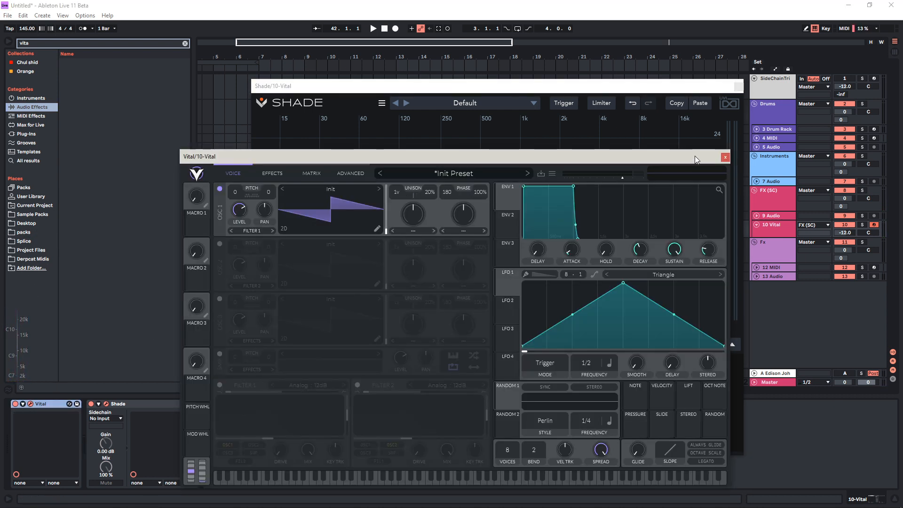
left_click(725, 158)
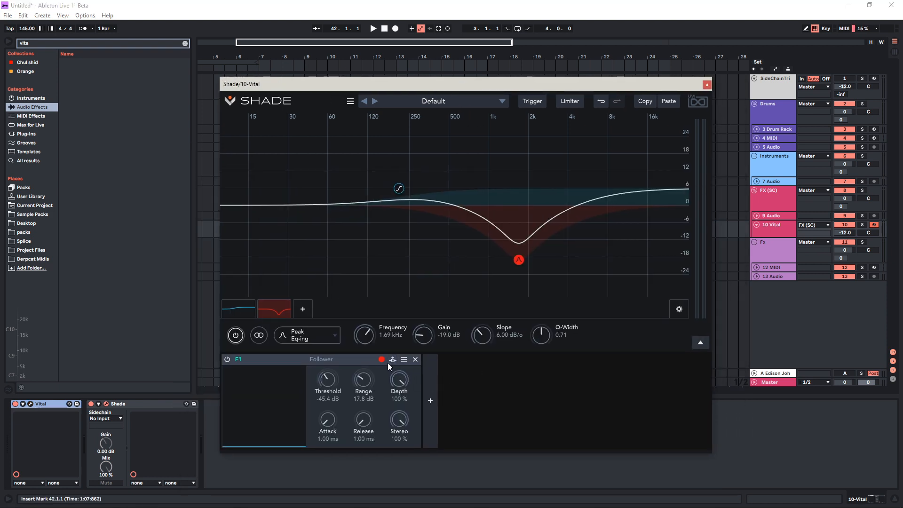
Set the Follower's source band to None and open Shade's Trigger settings
left_click(381, 360)
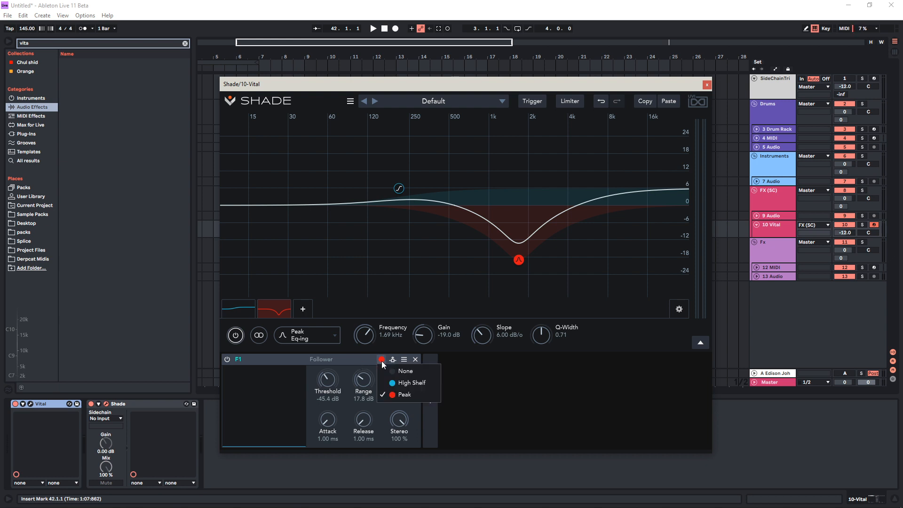
left_click(405, 371)
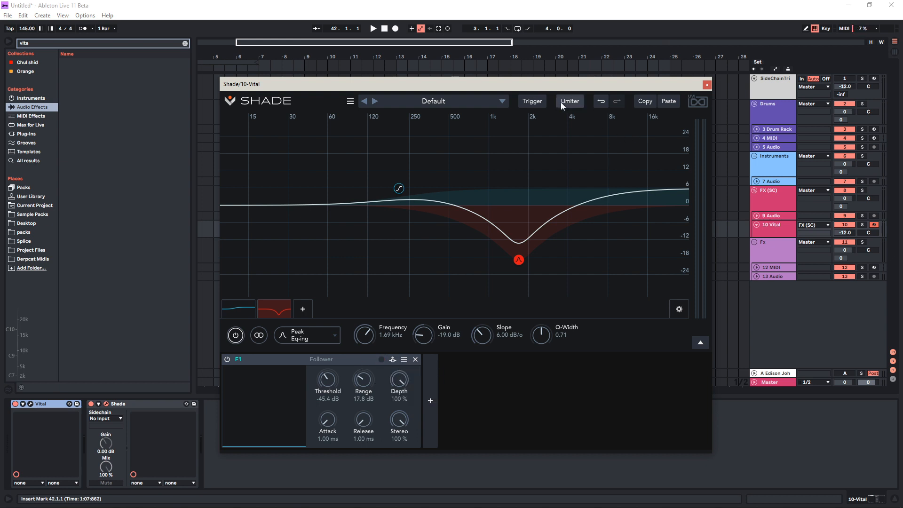
left_click(542, 103)
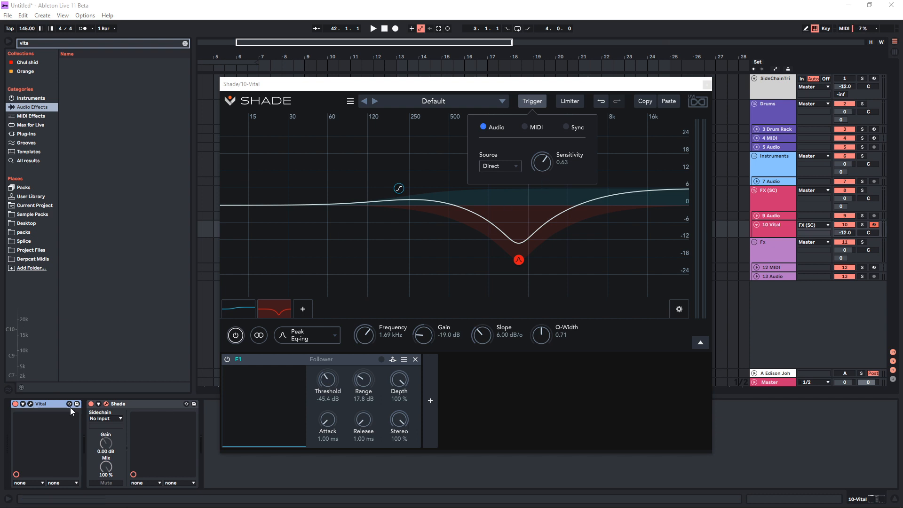
Group the Vital device into an Instrument Rack and display its chain list with the Vital chain selected
left_click(53, 405)
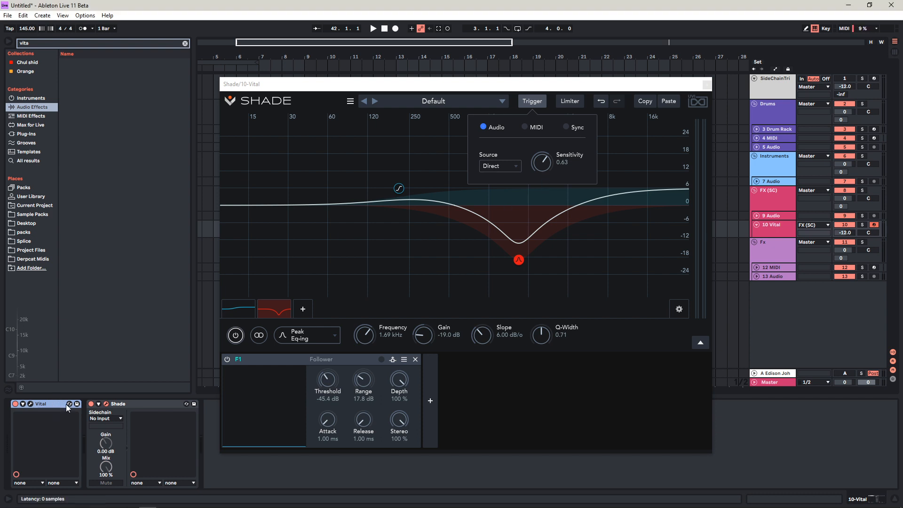
key("ctrl+g")
left_click(16, 427)
left_click(42, 426)
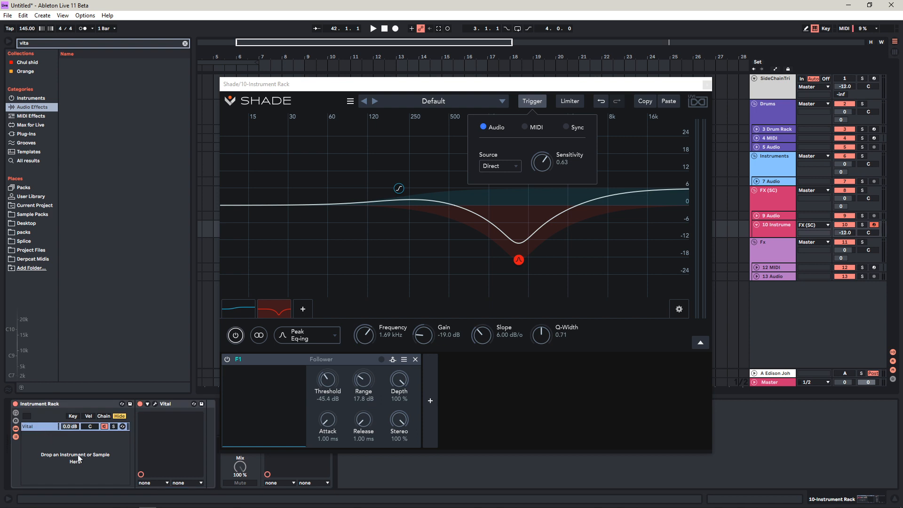
Duplicate the rack's Vital chain and rename the copy SOUCE
key("ctrl+d")
right_click(35, 436)
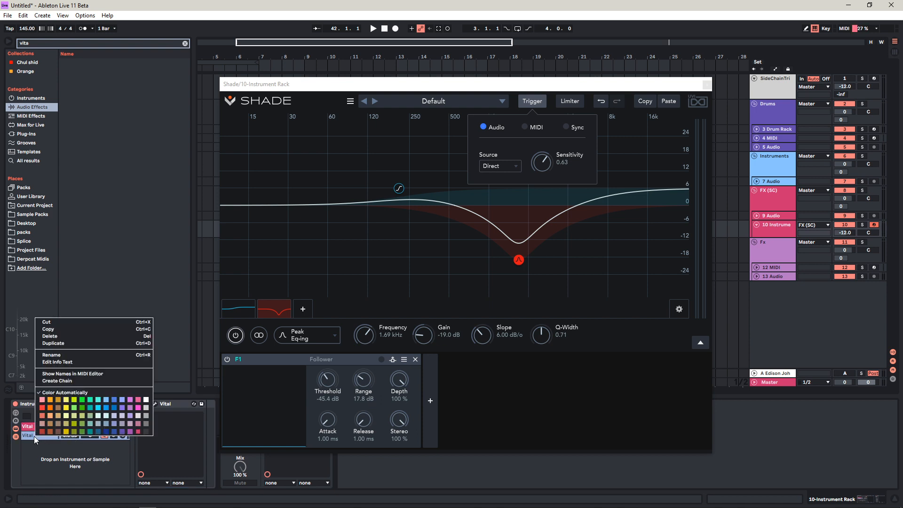
left_click(54, 354)
type("SOUCE")
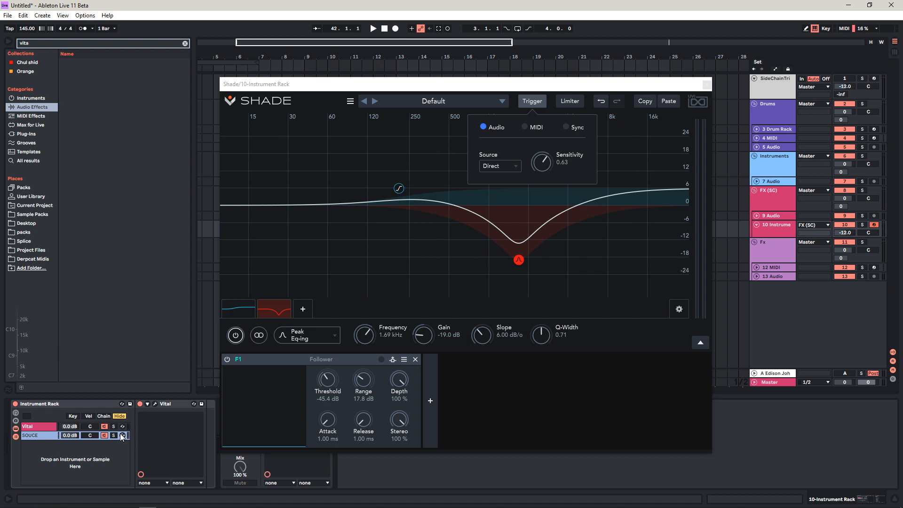
Set Shade's audio trigger source to Sidechain and adjust the trigger sensitivity
left_click(492, 167)
left_click(501, 193)
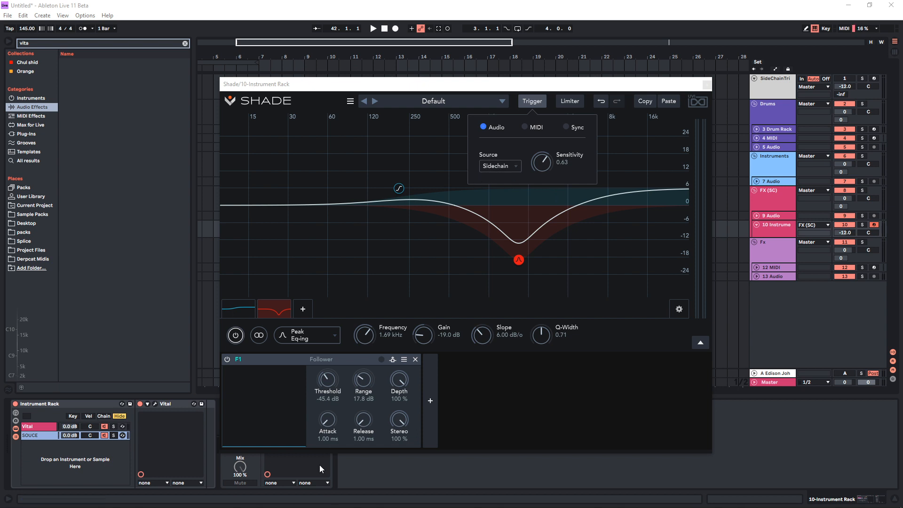
left_click_drag(541, 162, 523, 285)
Route Shade's sidechain input from 10-Instrument Rack, tapping the SOUCE chain Pre FX, with the plugin window moved clear
left_click_drag(304, 89, 402, 86)
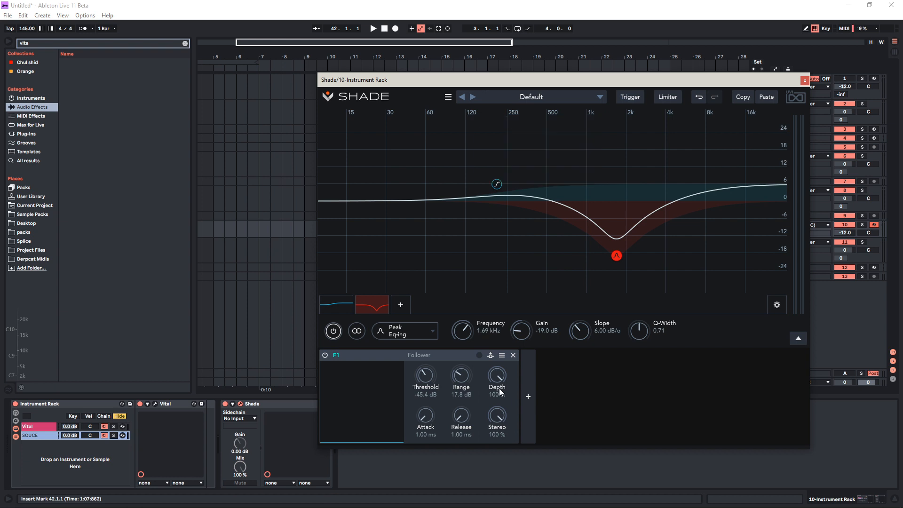
left_click(232, 419)
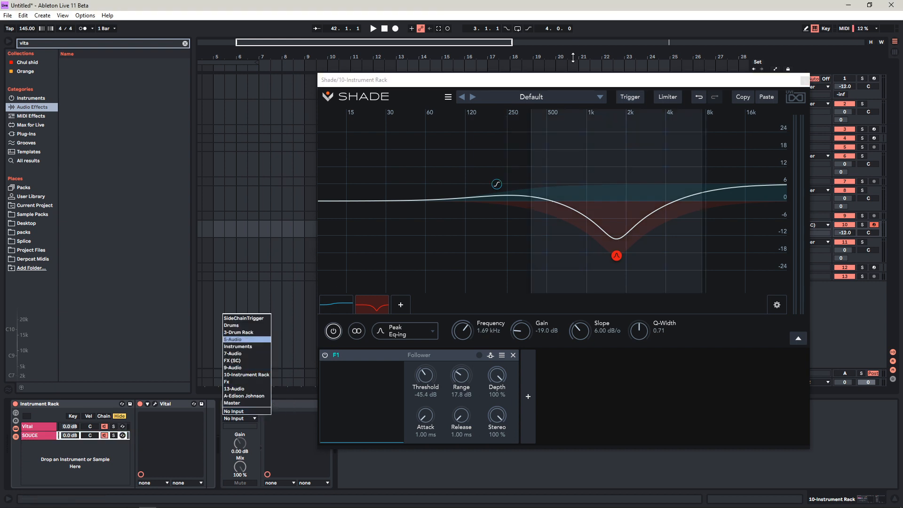
left_click_drag(574, 83, 670, 105)
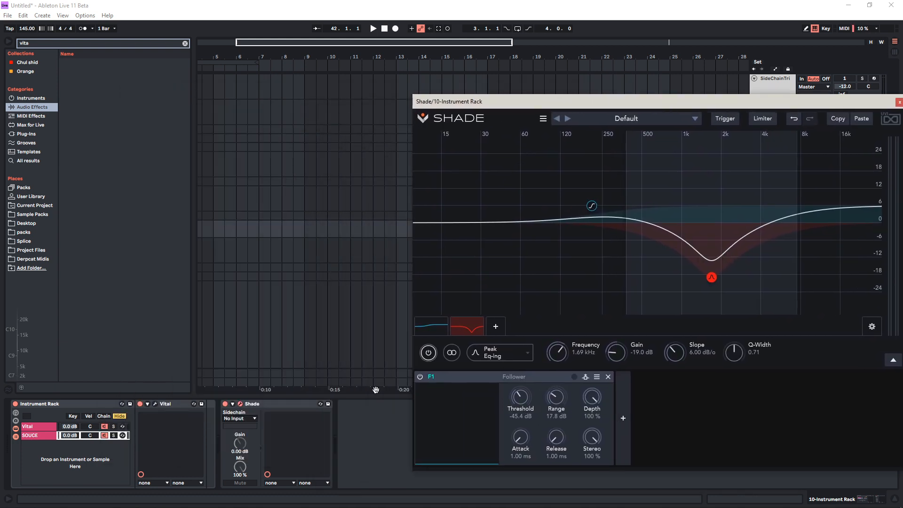
left_click(241, 418)
left_click(253, 375)
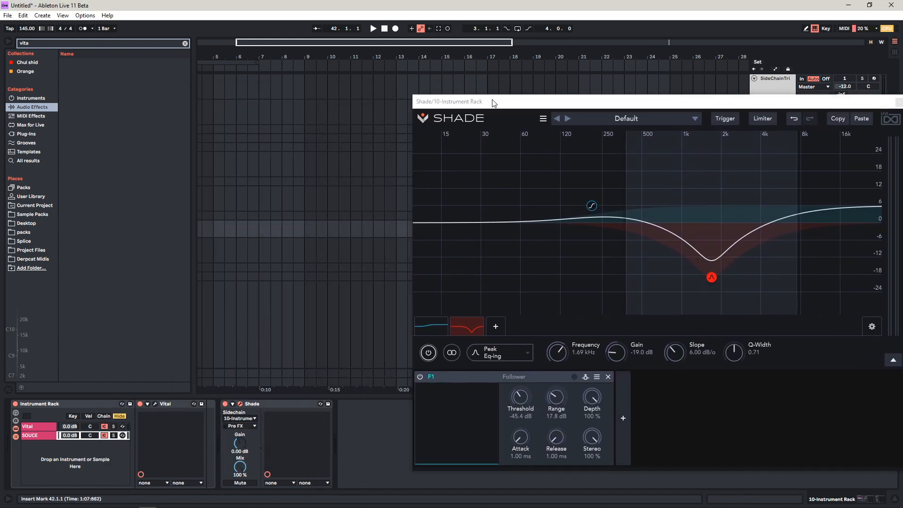
left_click_drag(491, 100, 438, 85)
left_click(241, 426)
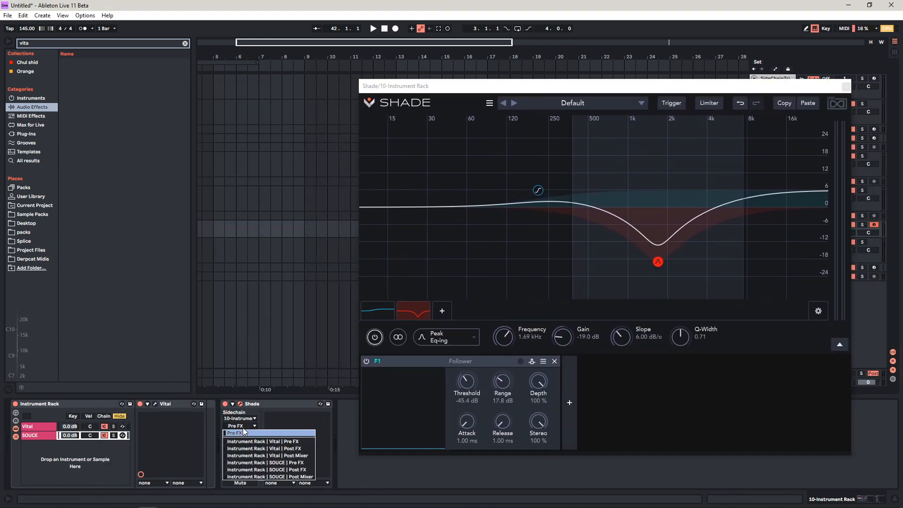
left_click(240, 462)
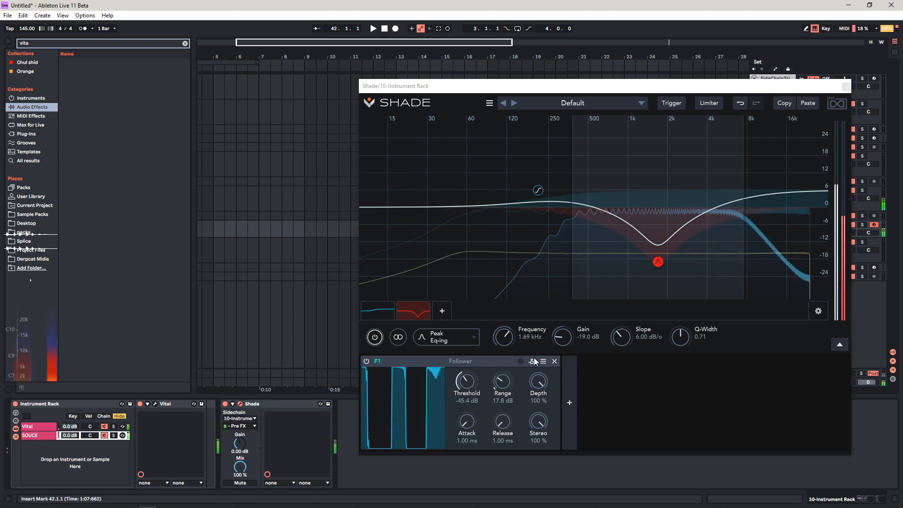
Open the Vital synth window and arrange it side by side with the Shade window
left_click(156, 404)
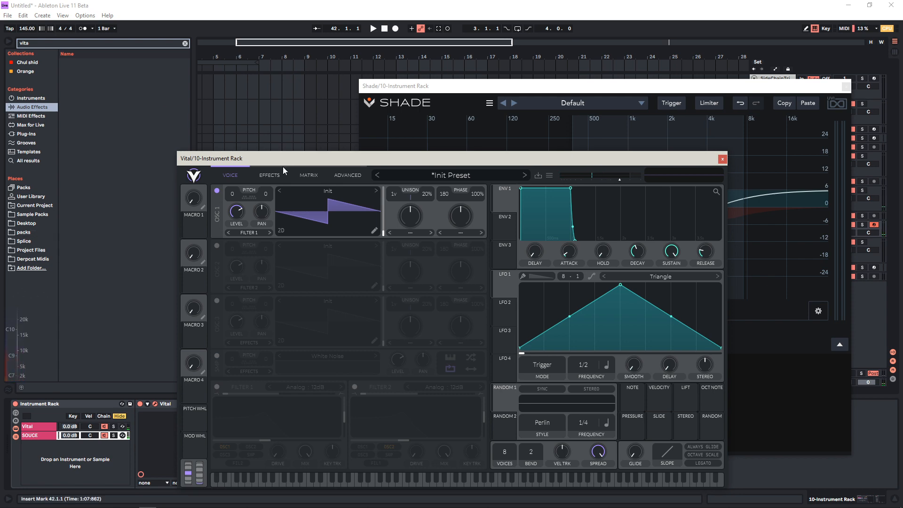
left_click_drag(282, 159, 598, 143)
left_click_drag(530, 87, 319, 83)
left_click(640, 140)
left_click_drag(640, 140, 494, 95)
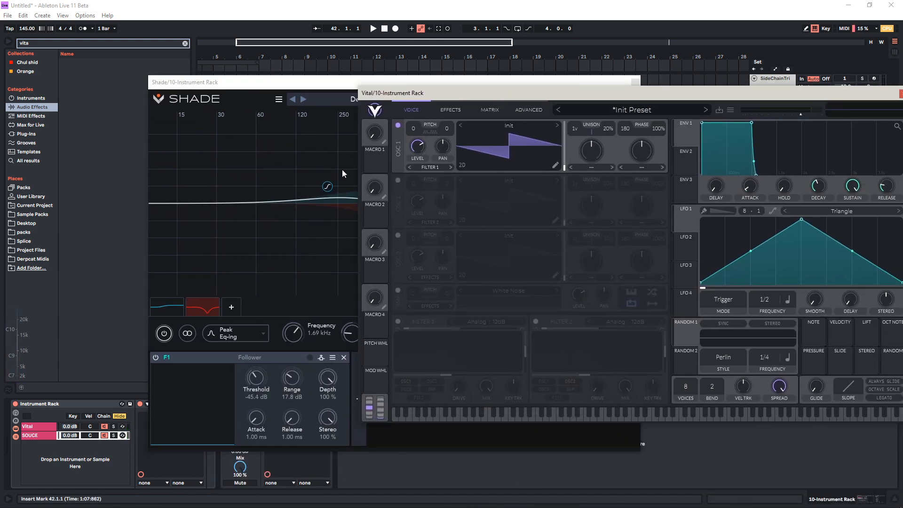
left_click(329, 149)
mouse_move(676, 94)
left_mouse_down()
mouse_move(629, 116)
mouse_move(664, 101)
left_mouse_up()
Vary Vital oscillator 1's transpose, return it to 0 semitones, and set Shade's Follower threshold to -21.1 dB
left_click_drag(401, 135, 394, 355)
left_click_drag(403, 136, 414, 100)
left_click(185, 385)
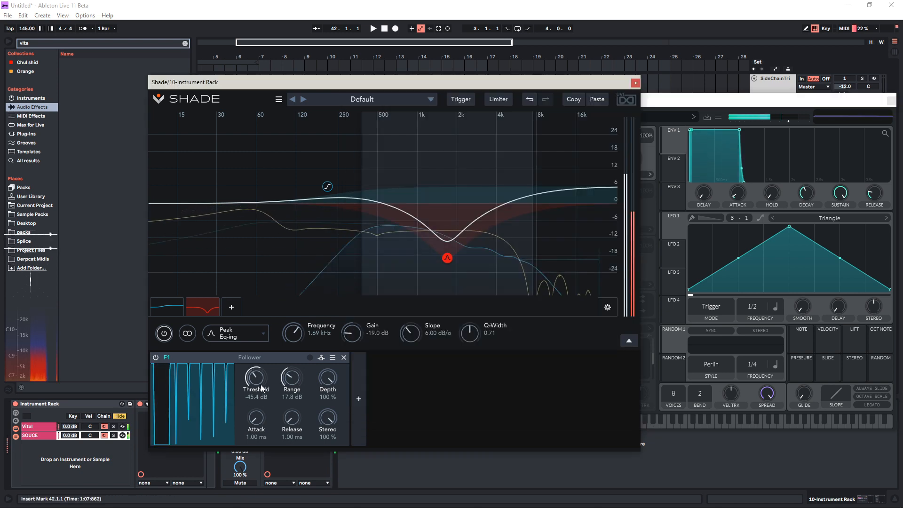
left_click(703, 98)
left_click_drag(404, 129, 410, 115)
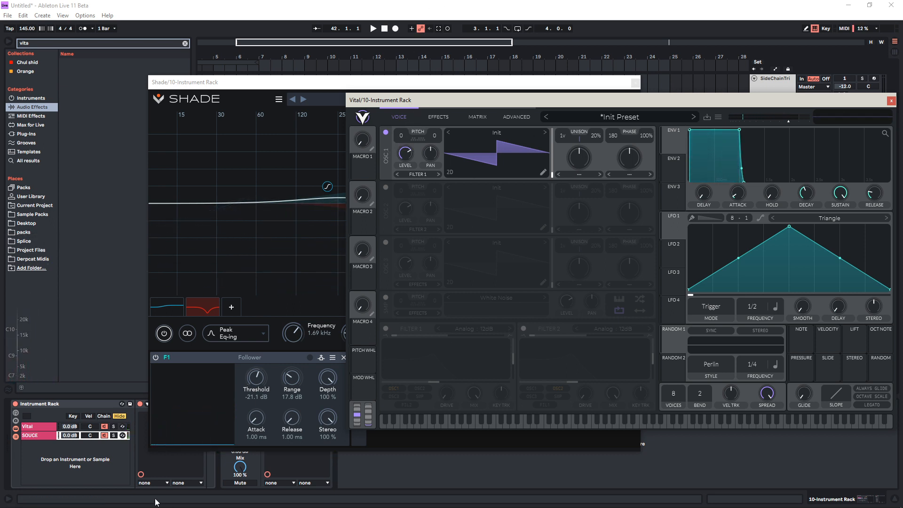
left_click(258, 183)
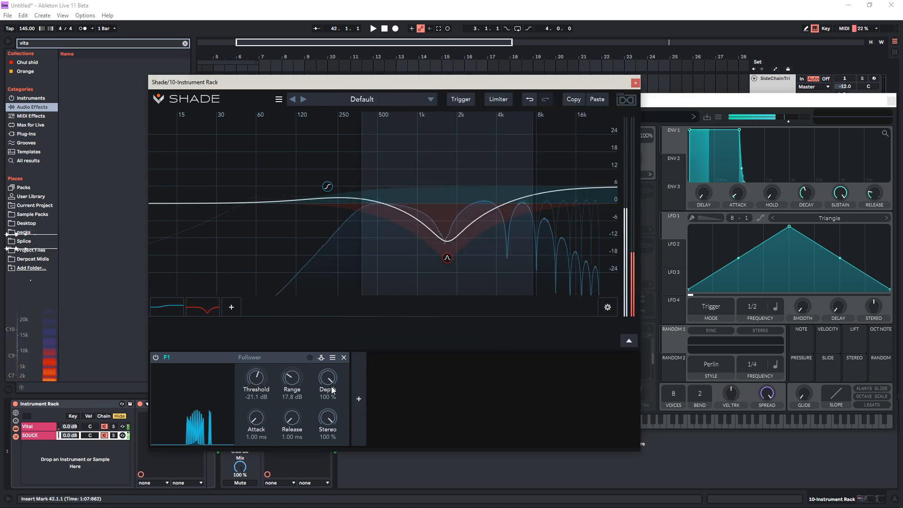
Move Shade's peak band to about 1.39 kHz with a gain of about -12.9 dB
right_click(436, 259)
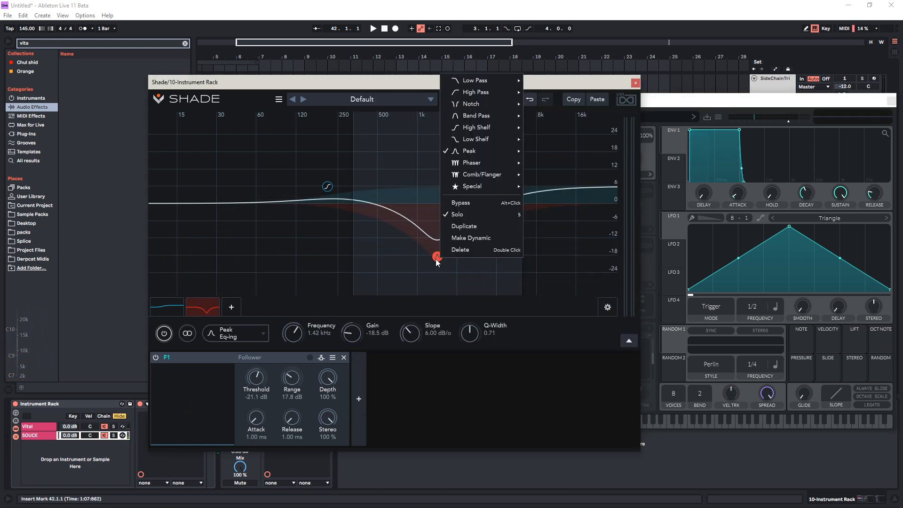
left_click(413, 380)
left_click_drag(437, 258, 436, 242)
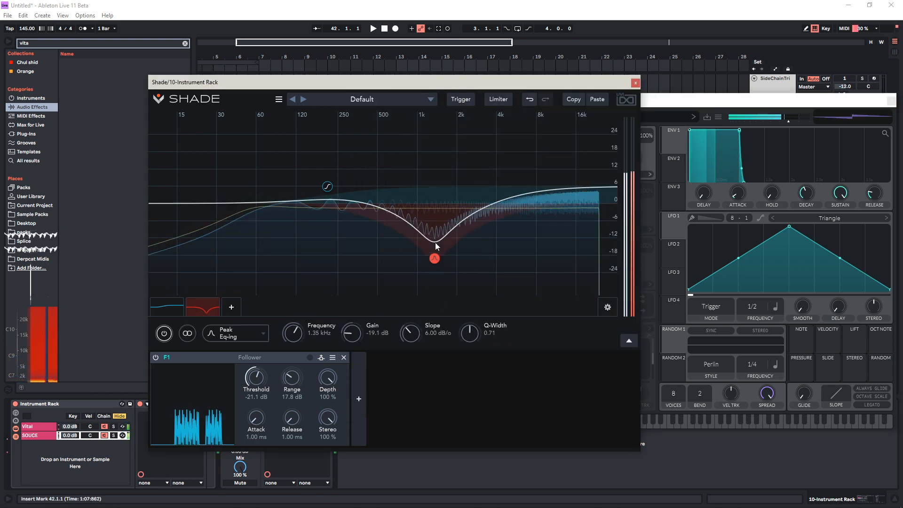
left_click(310, 362)
left_click(309, 362)
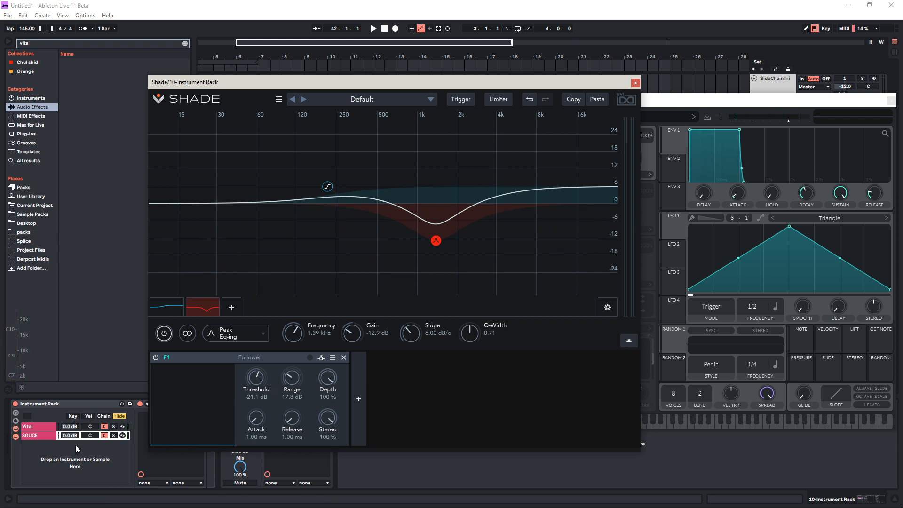
Search the browser for "uti" and insert Utility after Vital in the SOUCE chain, with Shade's window moved clear
key("ctrl+f")
type("uti")
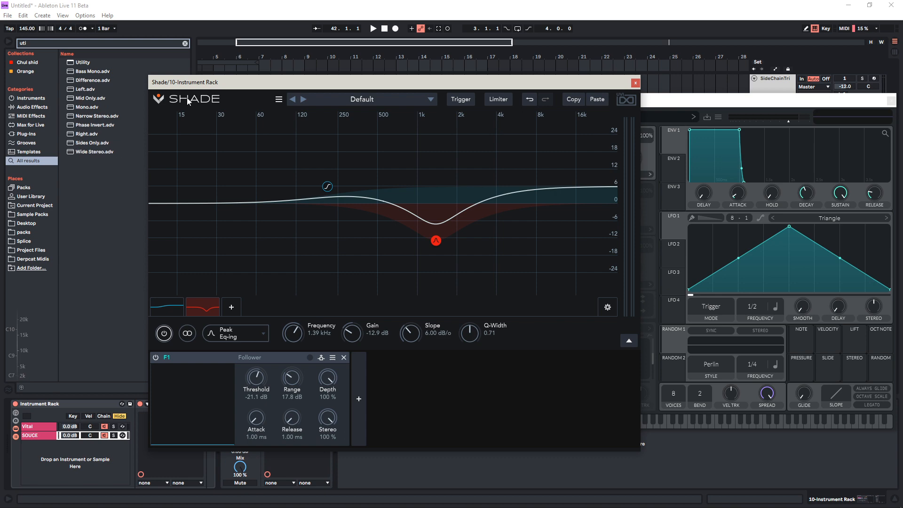
left_click_drag(193, 83, 353, 61)
left_click_drag(84, 62, 206, 438)
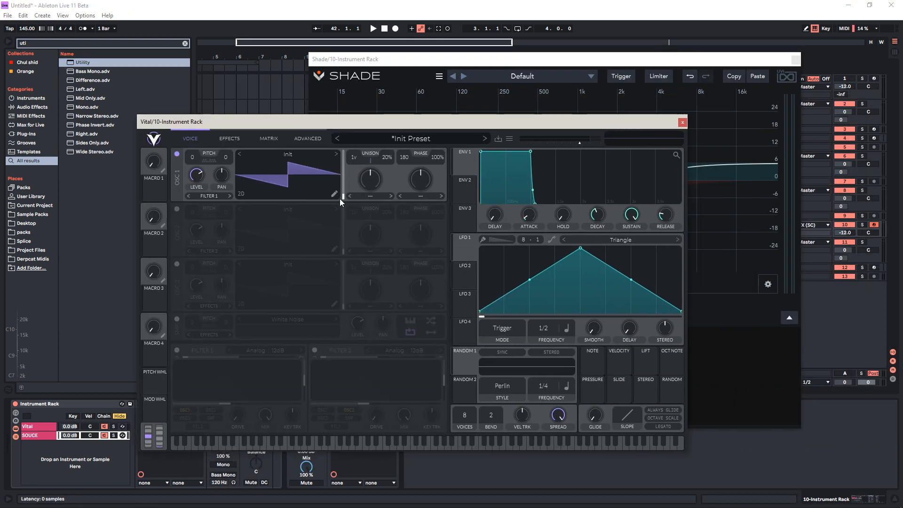
Edit Vital oscillator 1's wavetable into a sine by clearing the harmonics and raising only the first, and close Vital
left_click(334, 193)
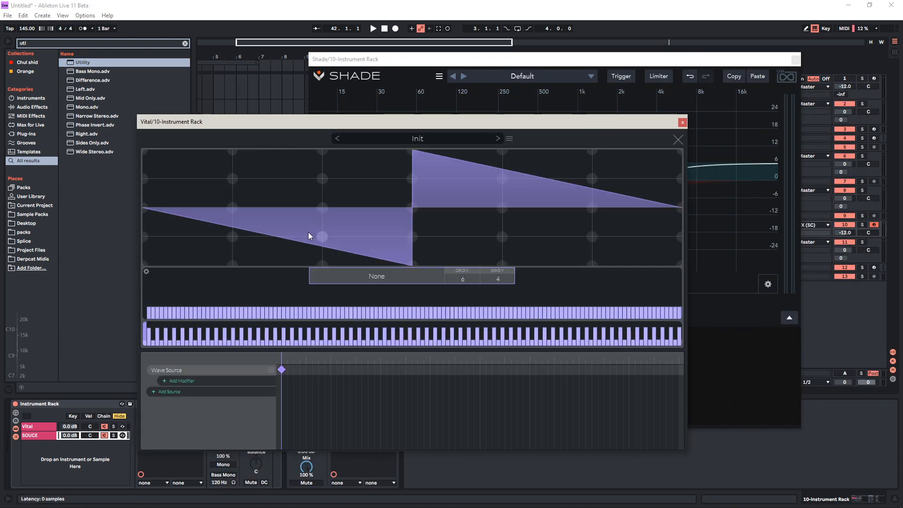
right_click(255, 302)
left_click(261, 308)
left_click_drag(148, 284, 142, 322)
left_click(149, 282)
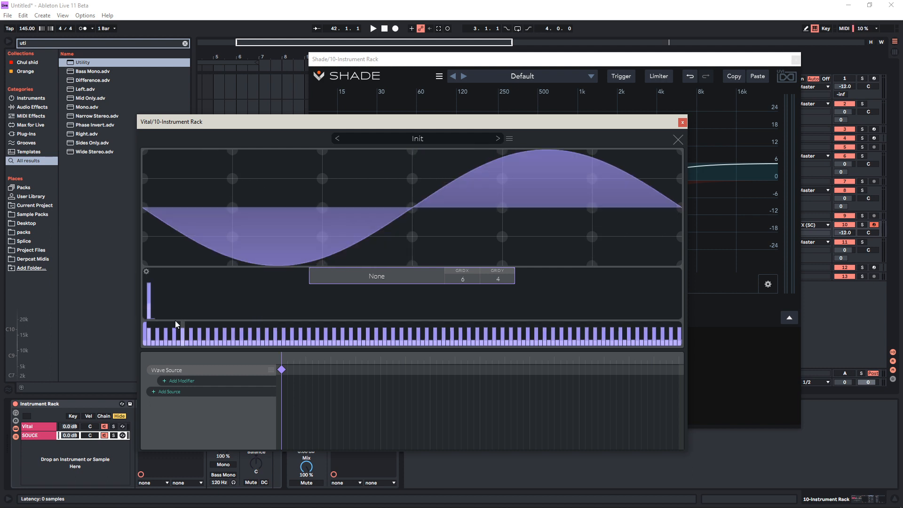
left_click(683, 122)
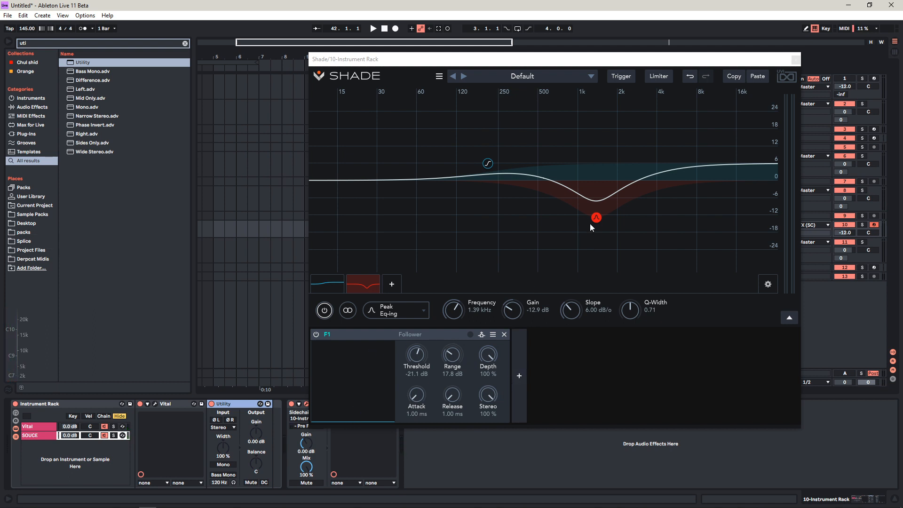
Narrow the peak band into a cut at about 1.14 kHz, -23.7 dB gain, 8.47 dB/o slope and 5.62 Q-Width
left_click_drag(590, 225, 582, 255)
left_click_drag(636, 310, 641, 265)
mouse_move(580, 302)
left_mouse_down()
mouse_move(594, 261)
mouse_move(584, 288)
left_mouse_up()
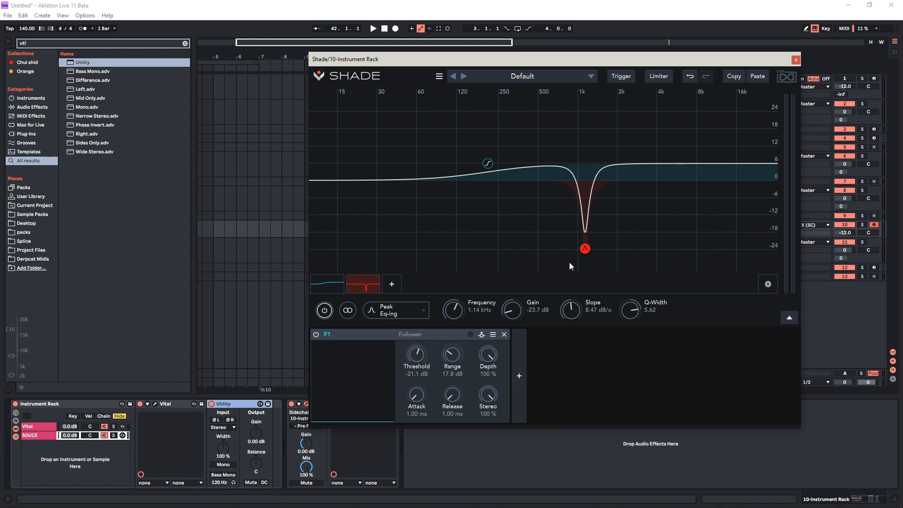
Lower the high shelf to a slight cut and delete the peak band
left_click_drag(489, 165, 499, 188)
left_click(366, 284)
key("Delete")
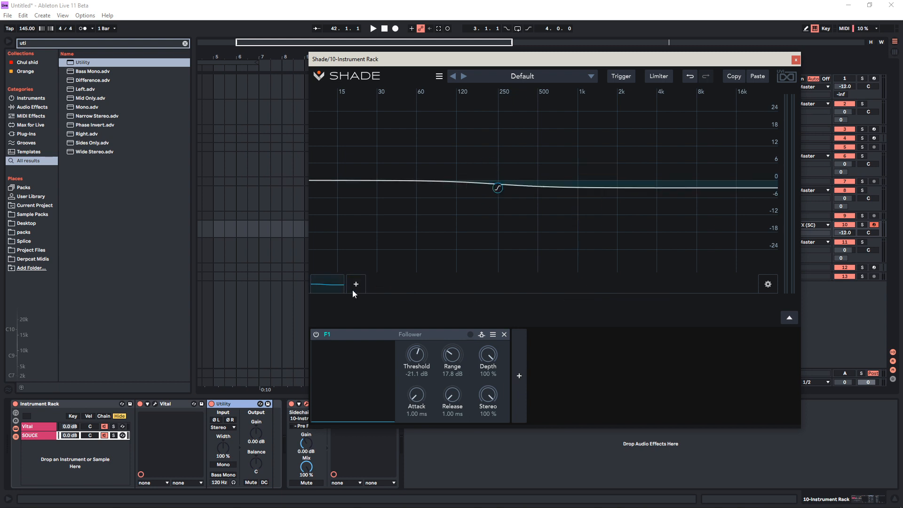
Add a Low Pass Resonant band and set it to about 626 Hz with a Q of about 6.25
left_click(352, 290)
mouse_move(414, 199)
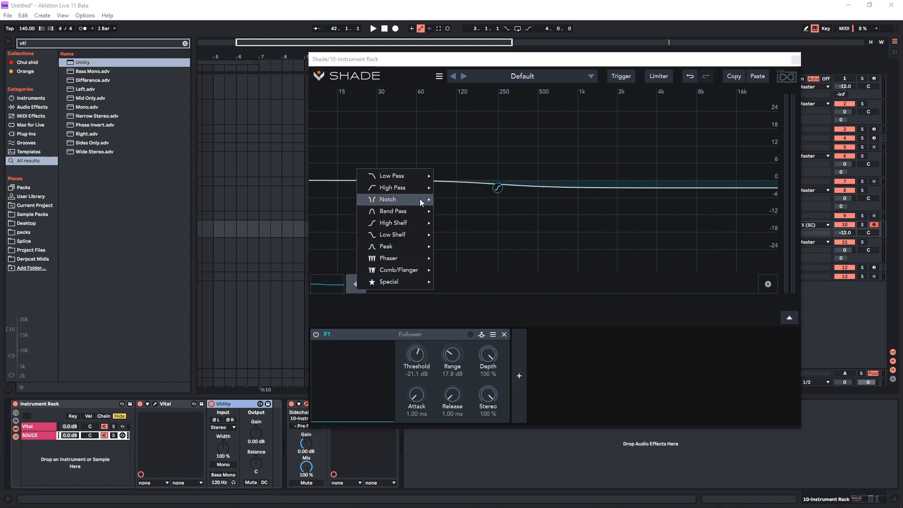
mouse_move(413, 174)
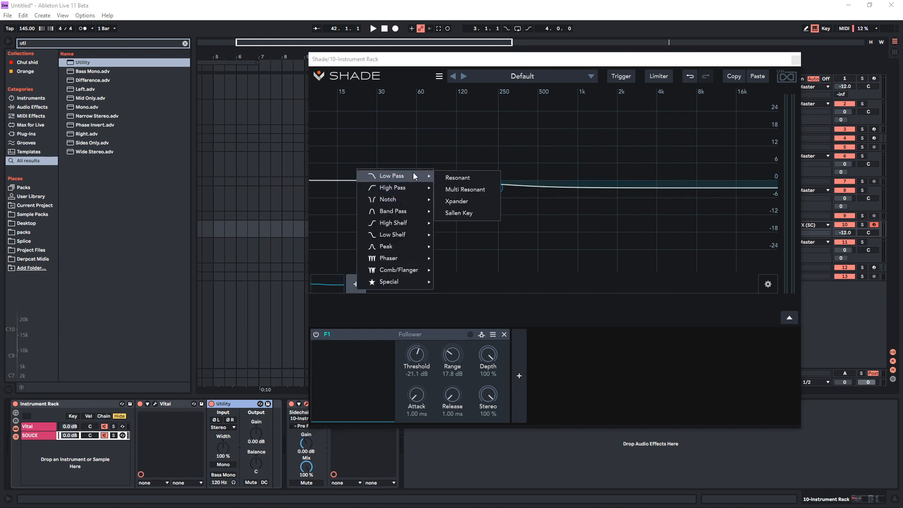
left_click(475, 179)
left_click_drag(516, 309, 537, 243)
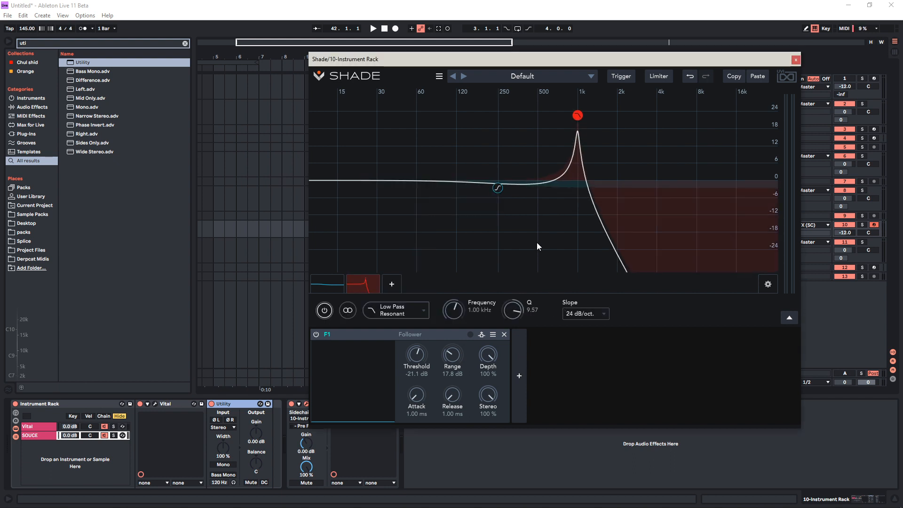
left_click_drag(577, 113, 551, 126)
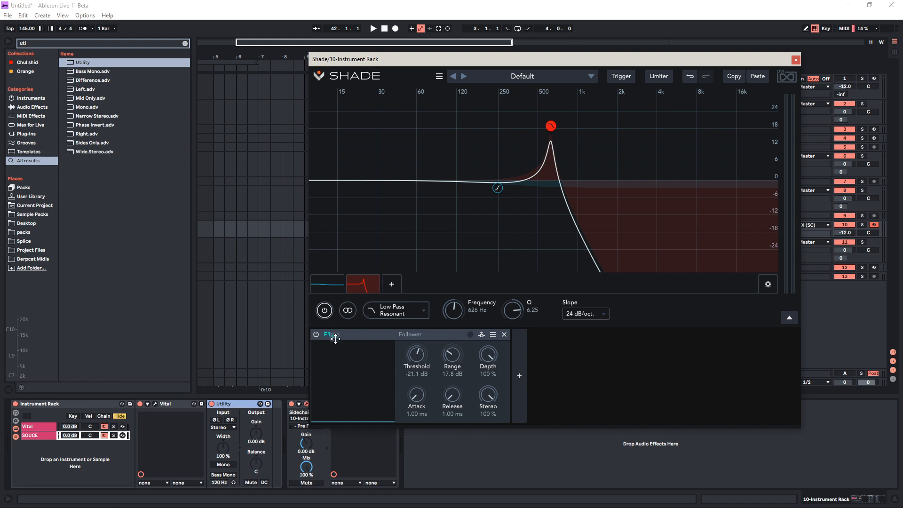
Assign the Follower to the low-pass frequency and set the frequency to 10.0 Hz, Threshold to -20.4 dB and Range to 10.6 dB
left_click_drag(409, 268, 455, 312)
left_click(442, 465)
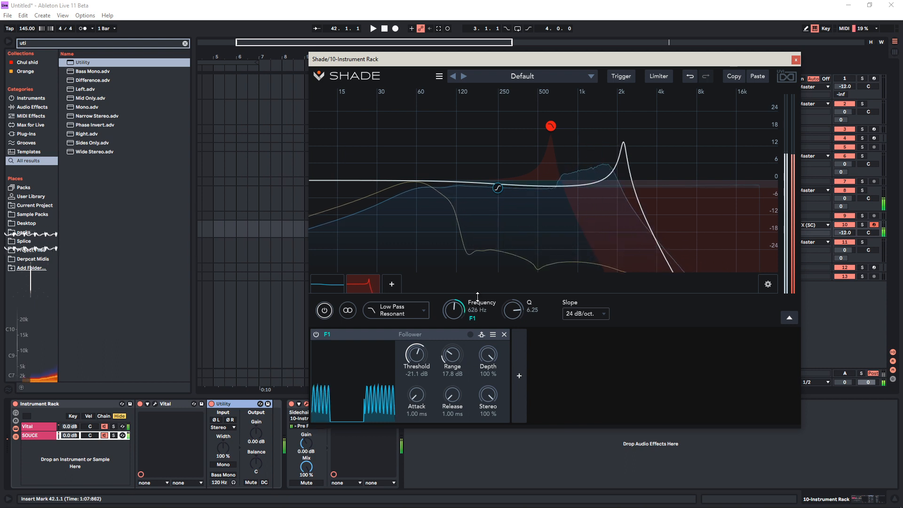
left_click_drag(454, 355, 456, 382)
left_click_drag(452, 312, 448, 404)
left_click_drag(417, 354, 420, 352)
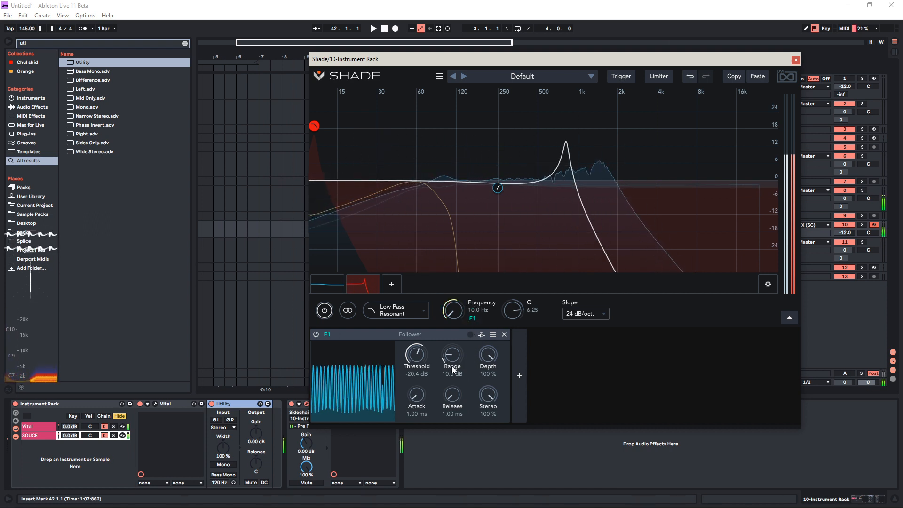
left_click_drag(453, 354, 455, 352)
Reopen Vital, move its window down, lower oscillator 1's transpose to about -8 semitones, and close the window
left_click(245, 419)
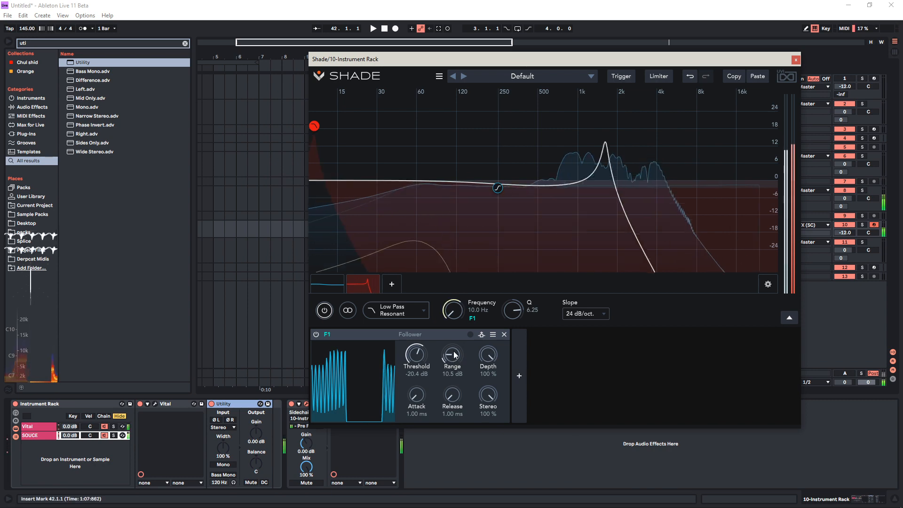
left_click(157, 403)
left_click(155, 404)
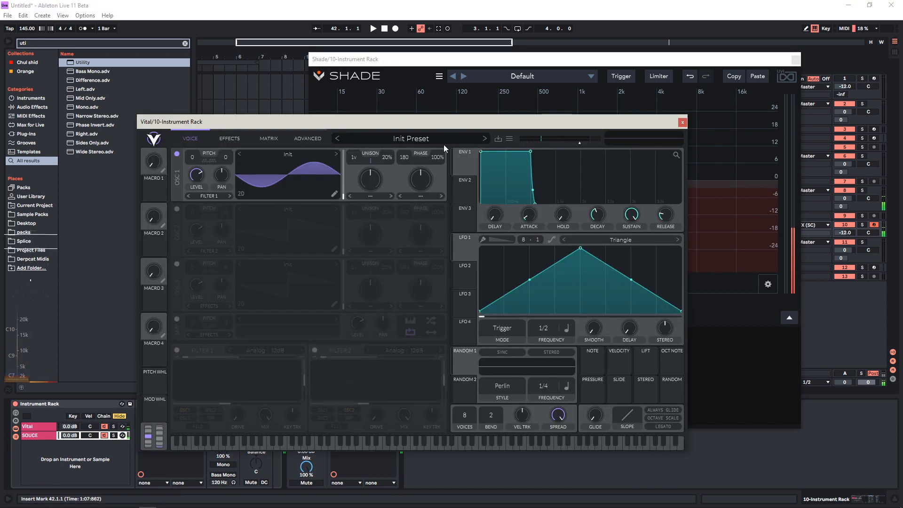
left_click_drag(206, 119, 241, 320)
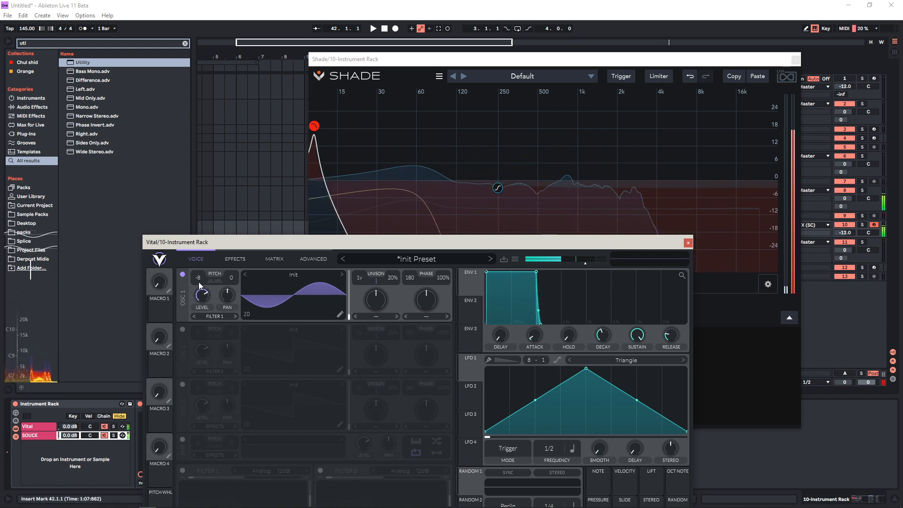
left_click(688, 243)
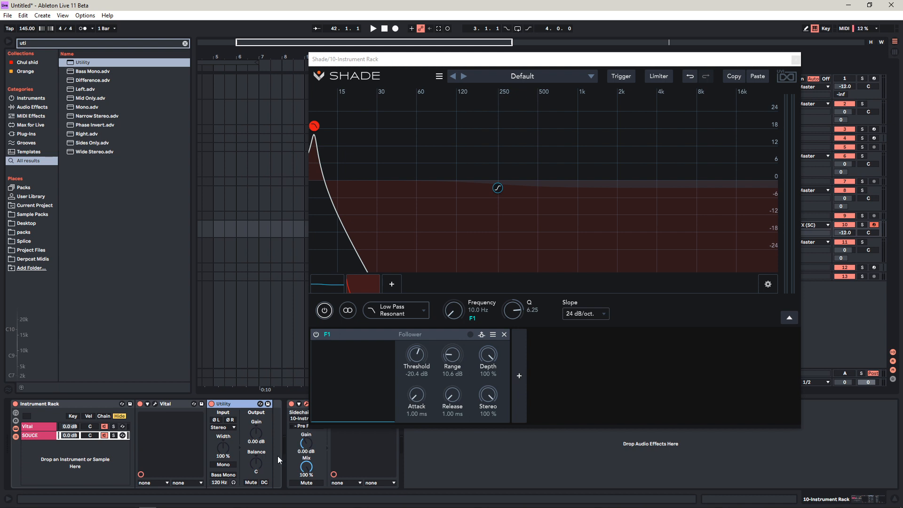
Remove the Follower modulator from Shade and add a Macro modulator in its place
left_click(426, 334)
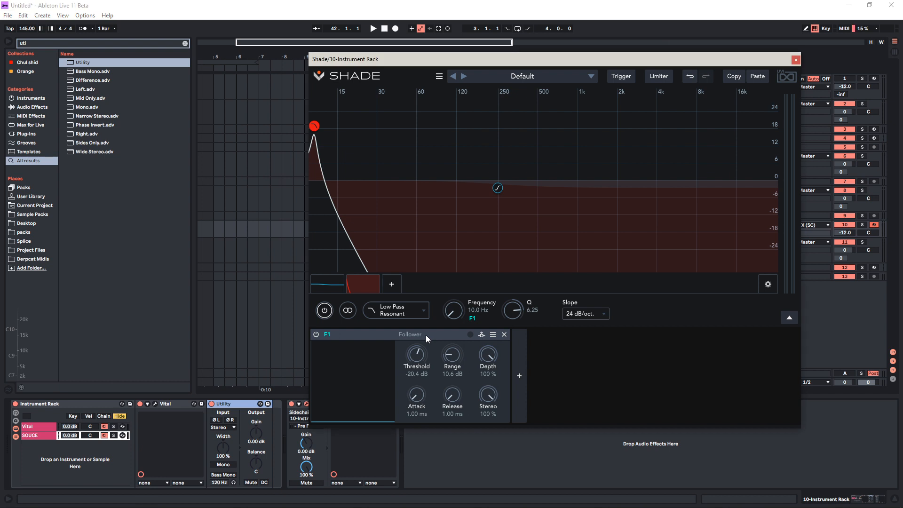
left_click(504, 334)
left_click(318, 375)
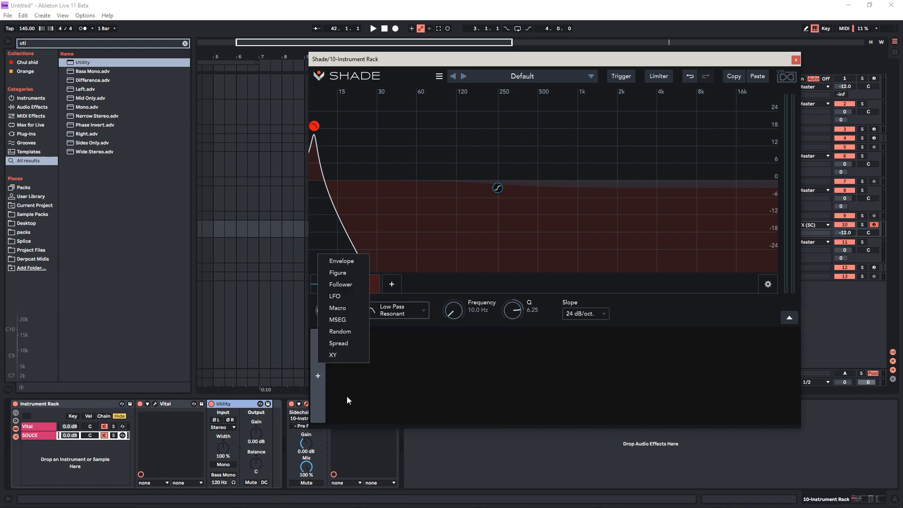
left_click(344, 307)
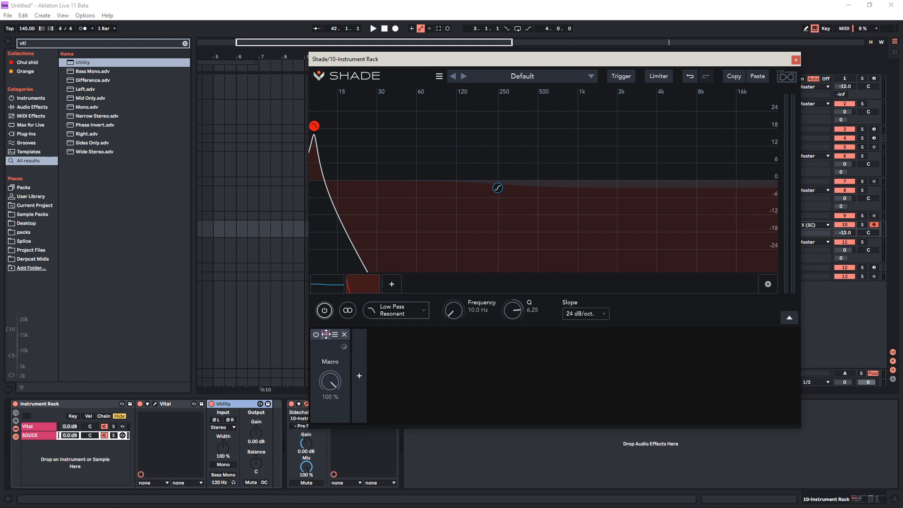
Assign the macro to the low-pass Frequency and Q, with Q falling as the macro rises, and set the macro to 100%
left_click_drag(326, 335, 454, 312)
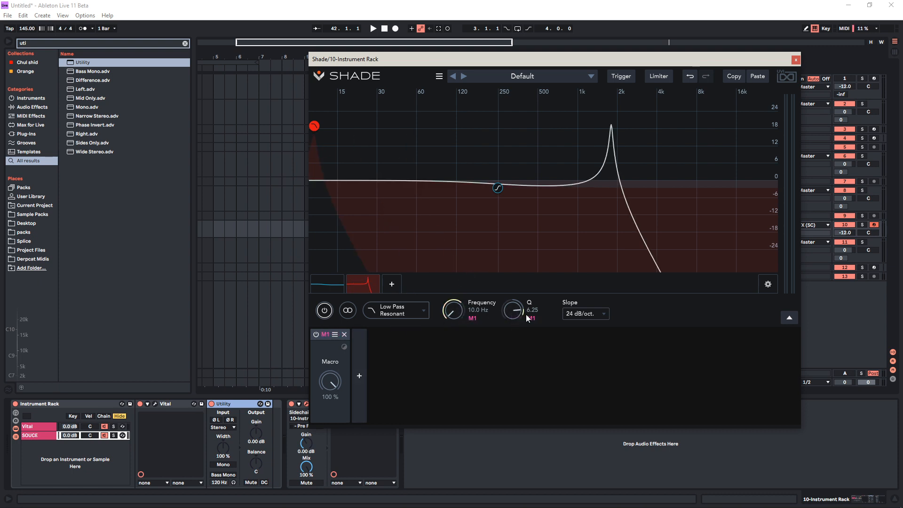
left_click_drag(334, 385, 352, 479)
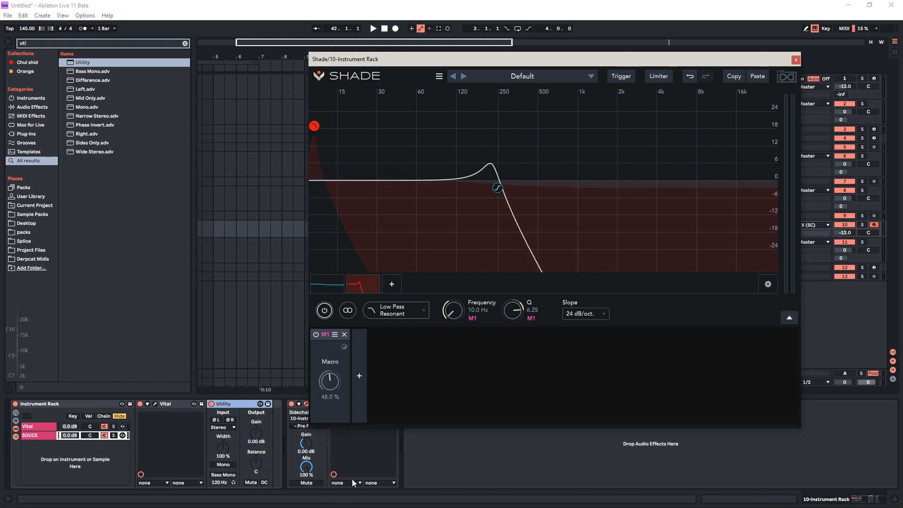
left_click_drag(397, 370, 398, 353)
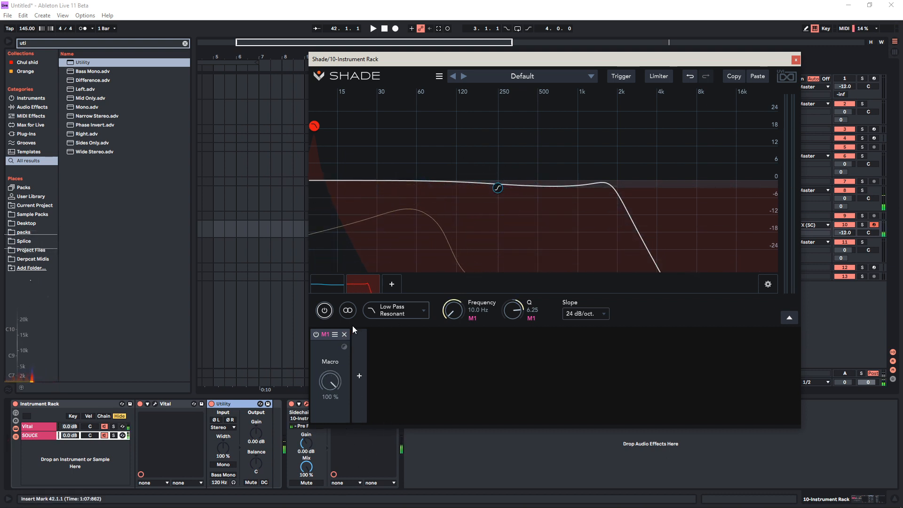
Enable Shade's ear guard limiter and set its threshold to -30.0 dB
left_click(650, 76)
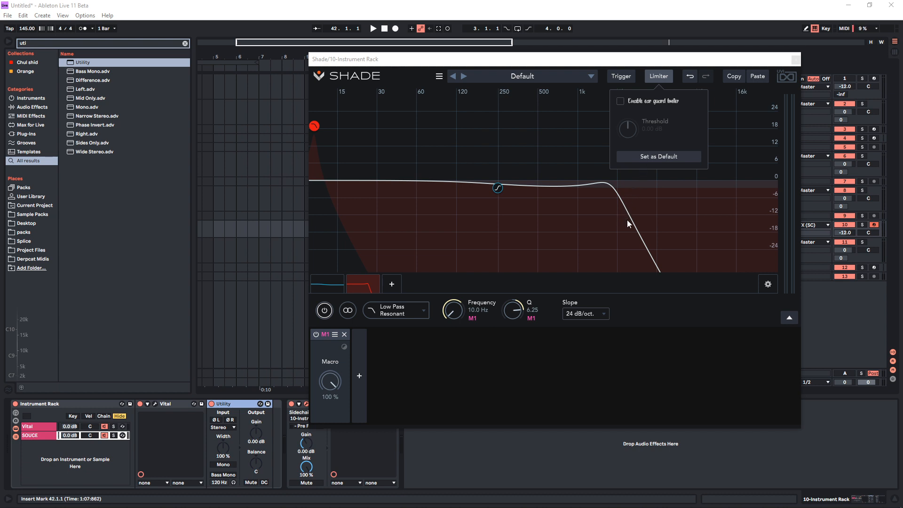
left_click(619, 101)
left_click(565, 379)
left_click(660, 80)
left_click(579, 415)
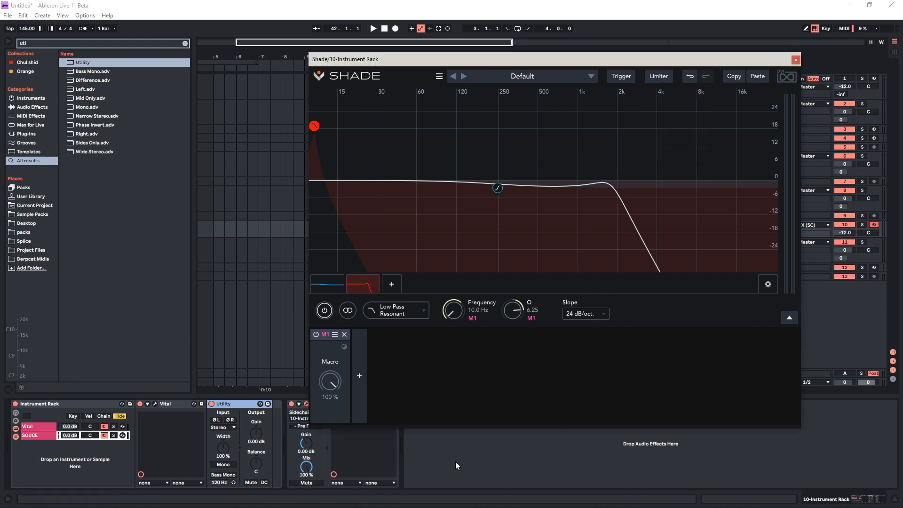
left_click(659, 77)
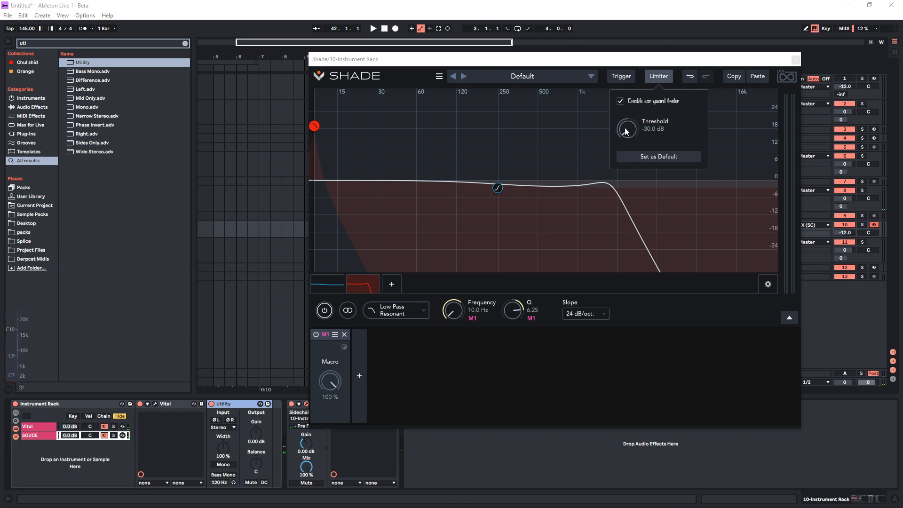
left_click(623, 226)
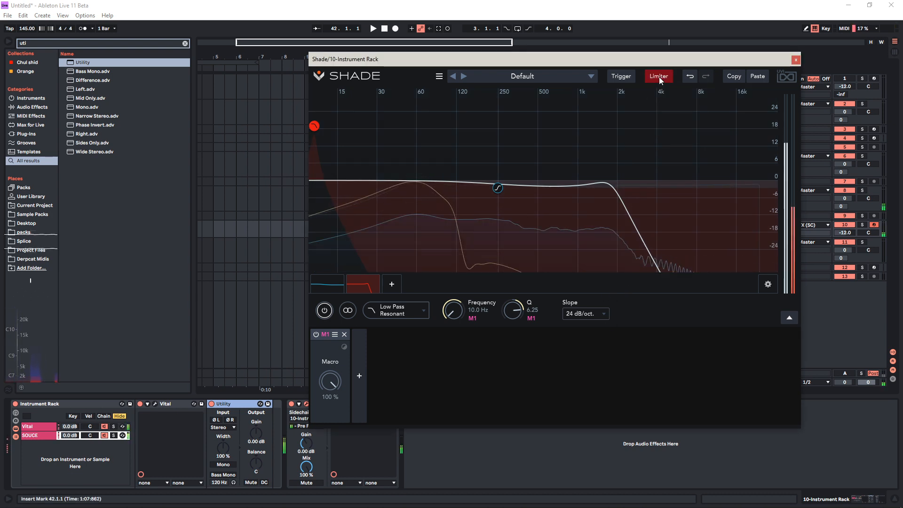
Raise the ear guard limiter's threshold to about -9.43 dB and remove both filters from Shade
left_click(648, 80)
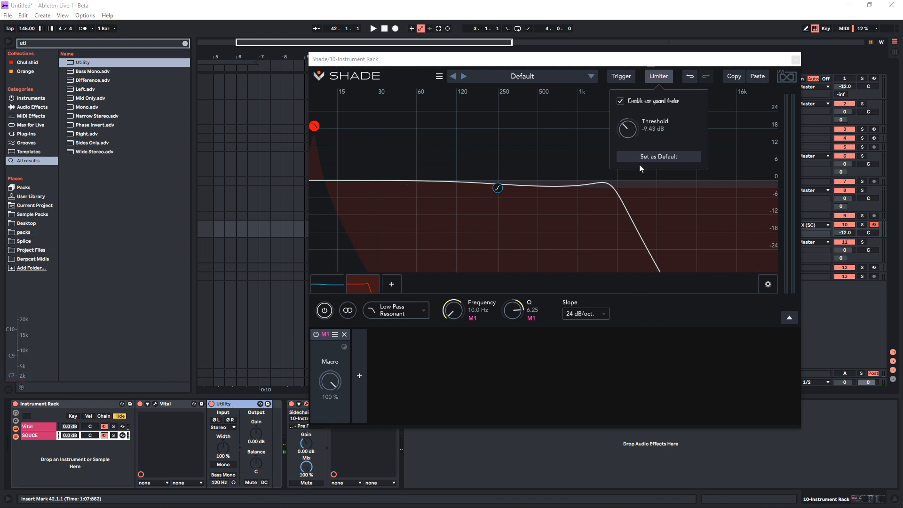
left_click(534, 409)
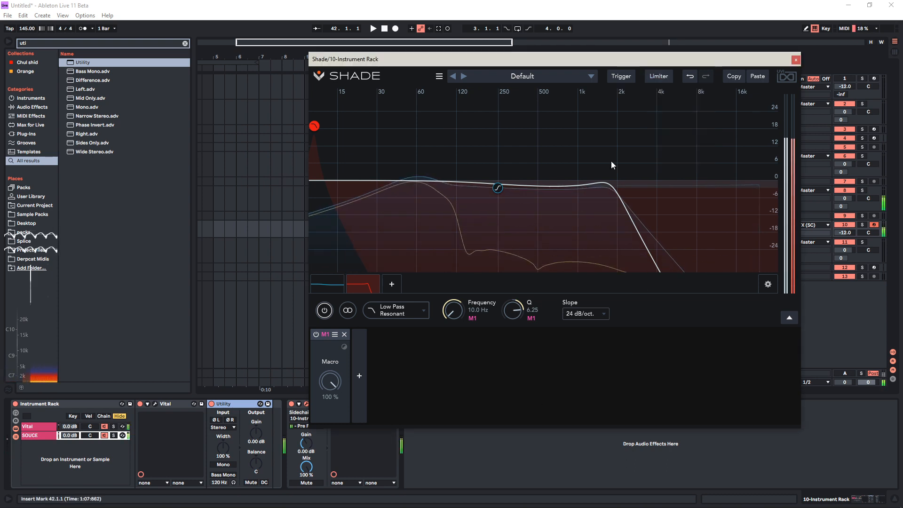
left_click(373, 288)
left_click(337, 288)
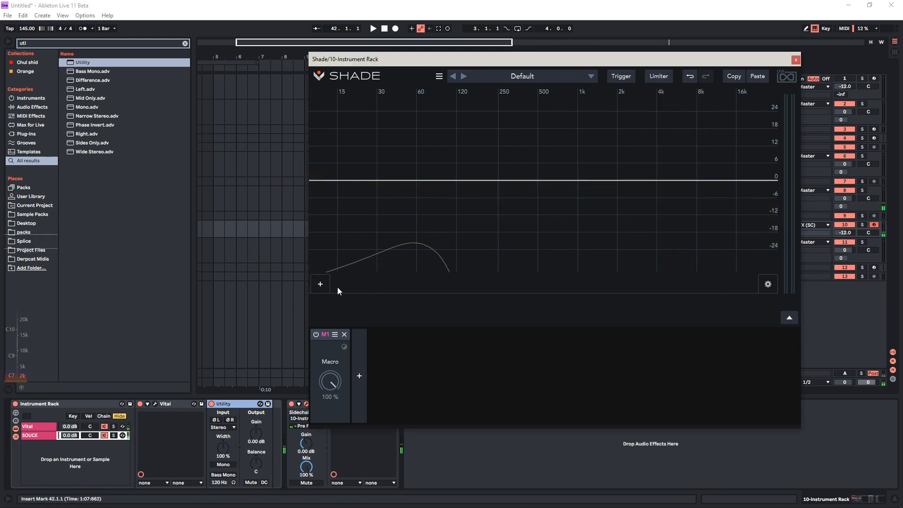
left_click(656, 77)
left_click(711, 135)
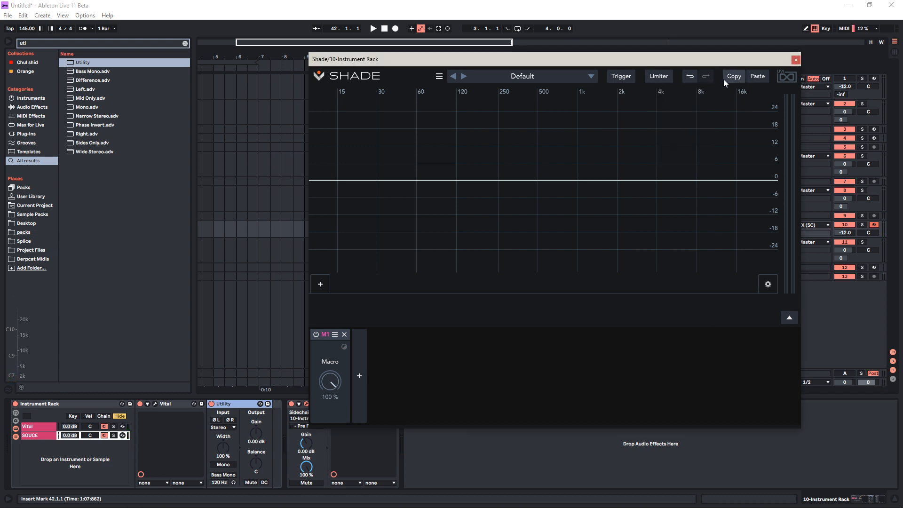
Undo the filter removals in Shade and redo them
left_click(688, 77)
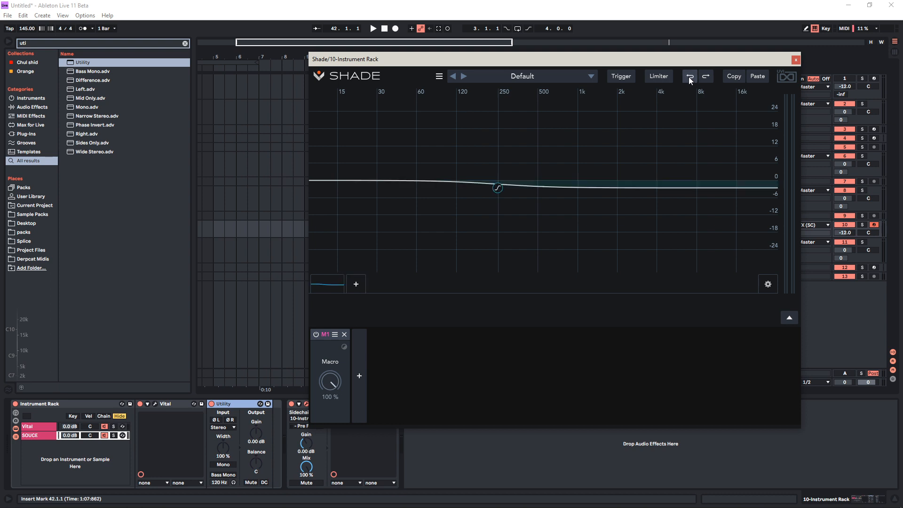
left_click(689, 77)
left_click(701, 77)
left_click(701, 77)
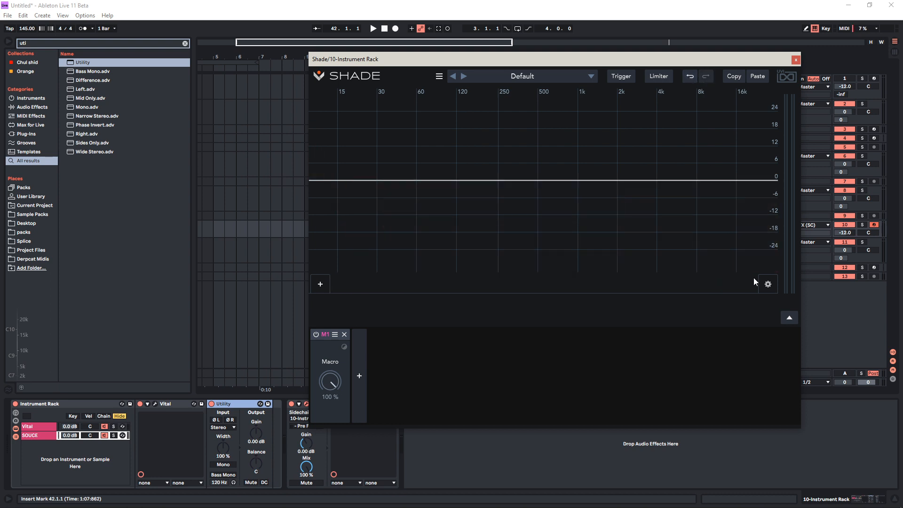
Pull the flat curve into a peak filter at 500 Hz with -30.0 dB gain and vary Shade's overall Mix
left_click(768, 285)
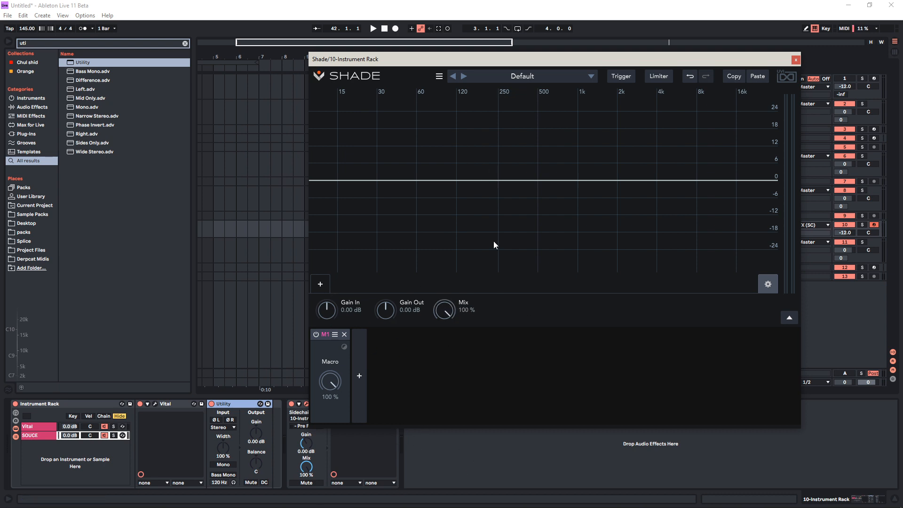
left_click_drag(476, 182, 525, 308)
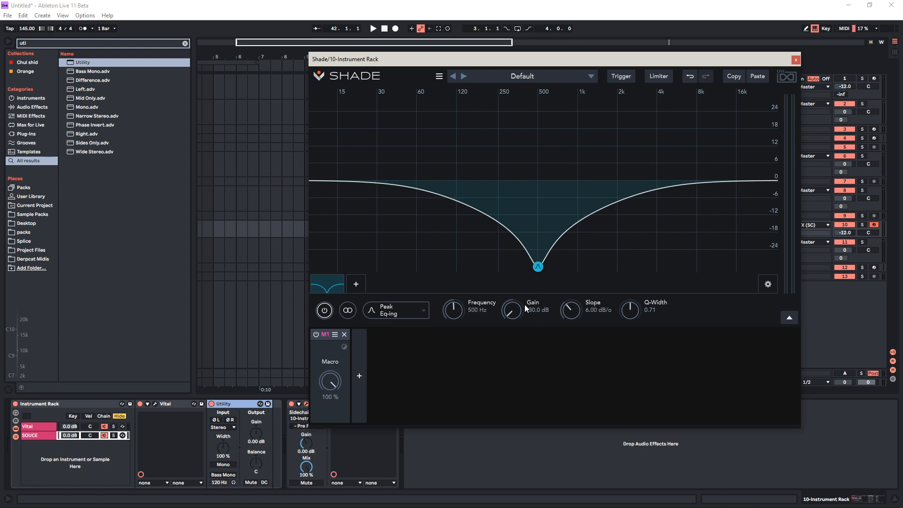
left_click(770, 283)
left_click_drag(440, 318, 427, 280)
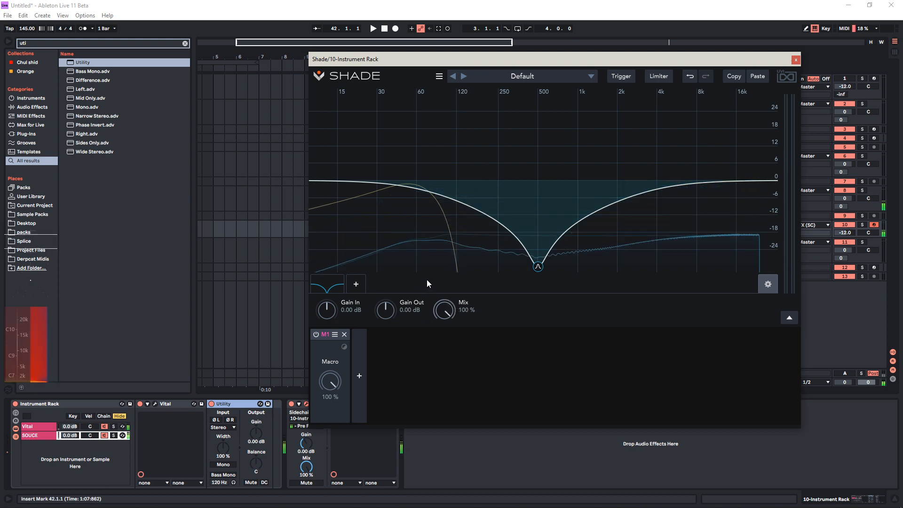
Replace the peak filter with a Multi Resonant low-pass cutting just above 1 kHz, with raised resonance, and vary the overall Mix
left_click_drag(537, 267, 526, 267)
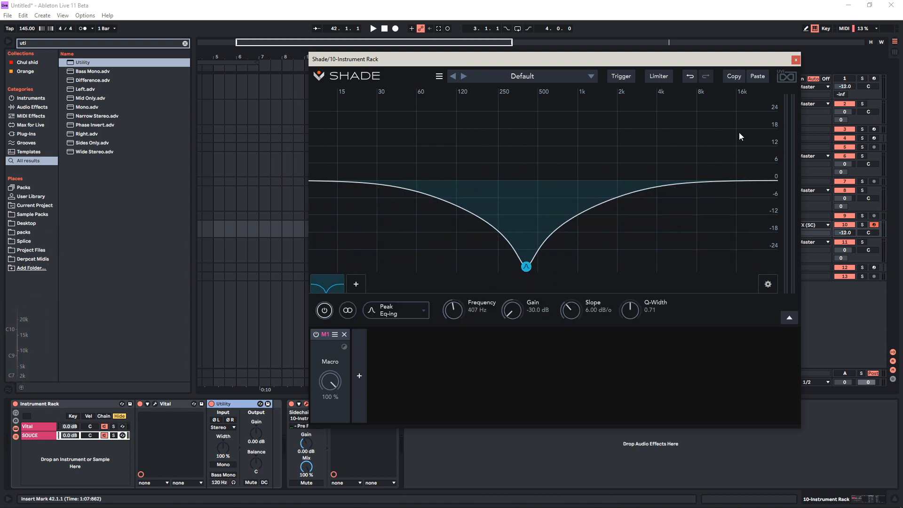
double_click(332, 286)
left_click(319, 286)
mouse_move(363, 195)
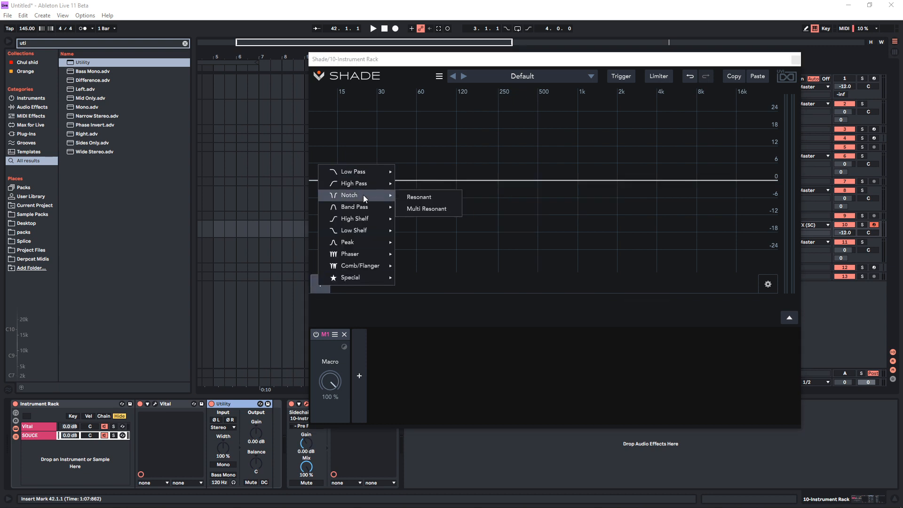
mouse_move(368, 170)
left_click(416, 184)
left_click_drag(577, 181, 589, 123)
left_click(768, 285)
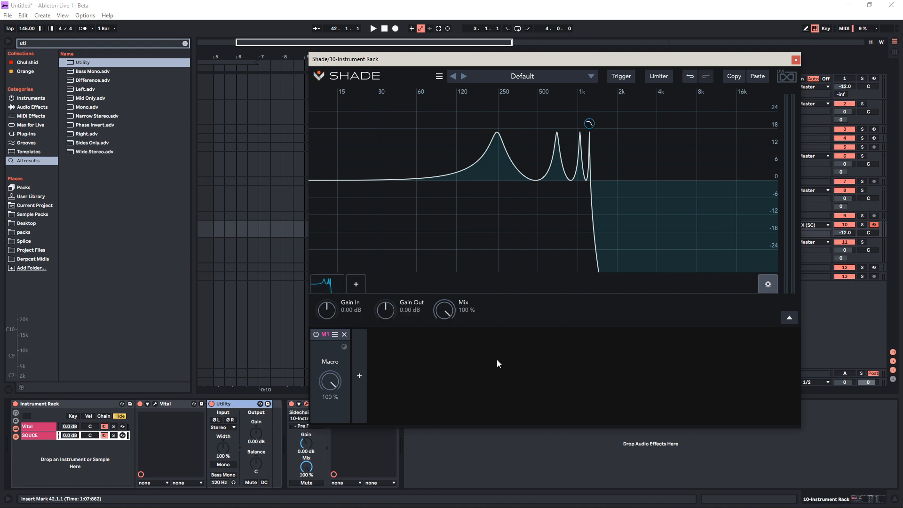
left_click_drag(444, 310, 429, 274)
Audition the presets BB Booster, Badass Line and Combinazer in turn, and look through Combinazer's modulators
left_click(441, 80)
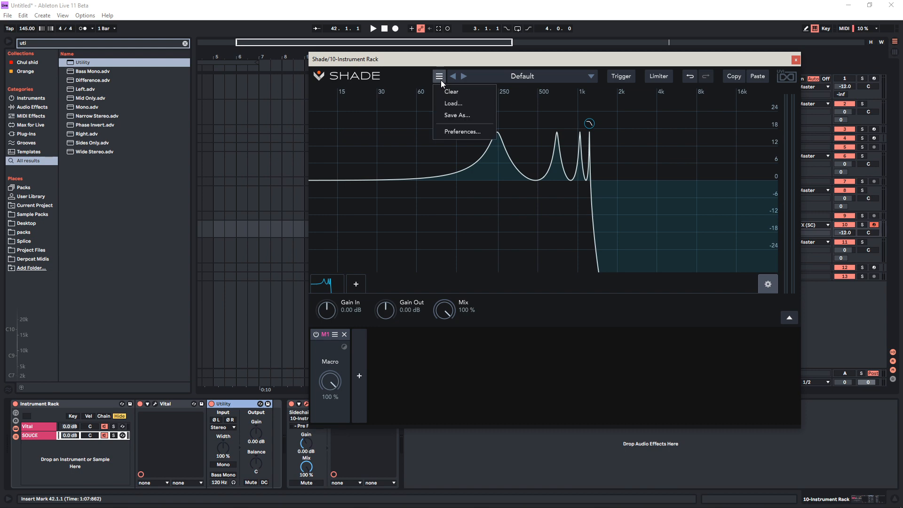
left_click(441, 80)
left_click(464, 80)
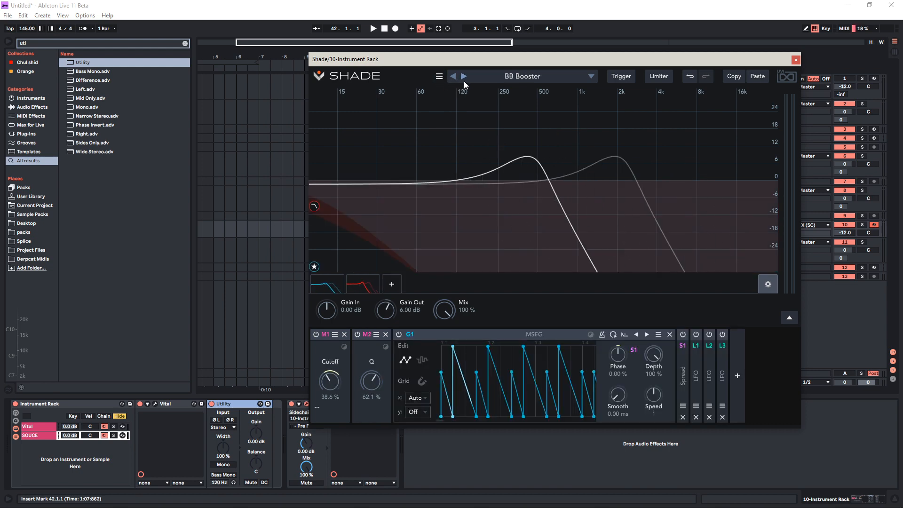
left_click(464, 81)
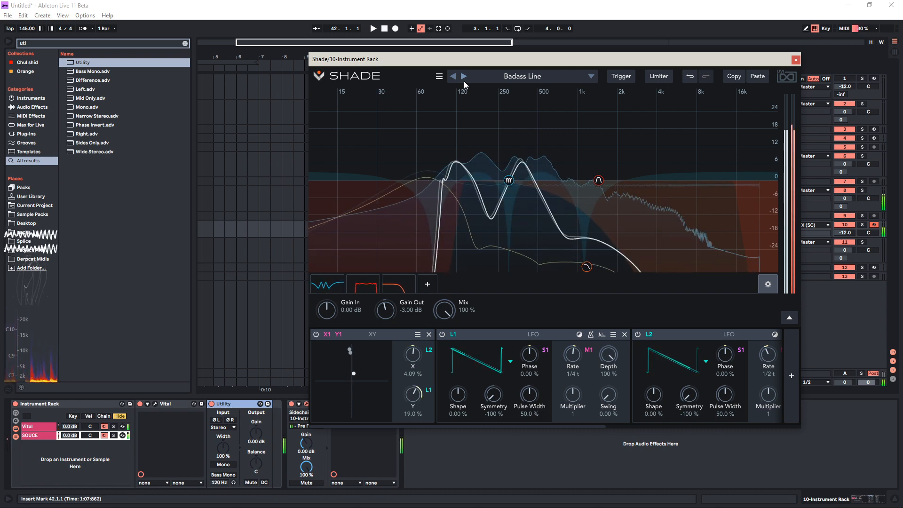
left_click(464, 83)
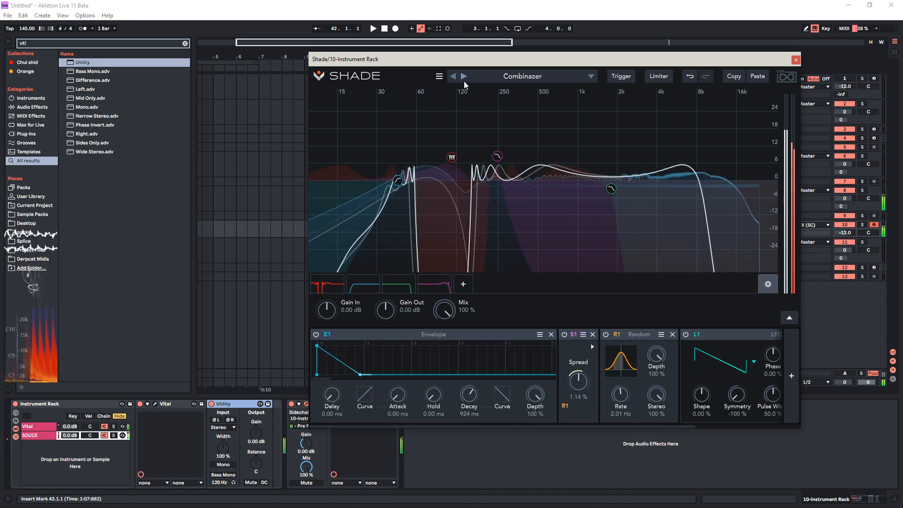
scroll(632, 378, "down", 2)
scroll(630, 377, "down", 4)
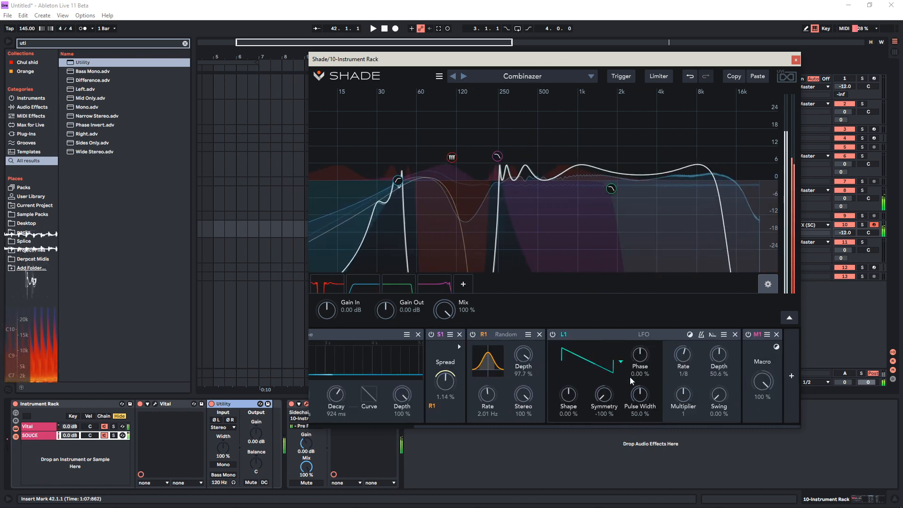
Audition the following presets, Gated Waves, Guitar Air Drive and Hypnosis, playing notes in different octaves
left_click(464, 77)
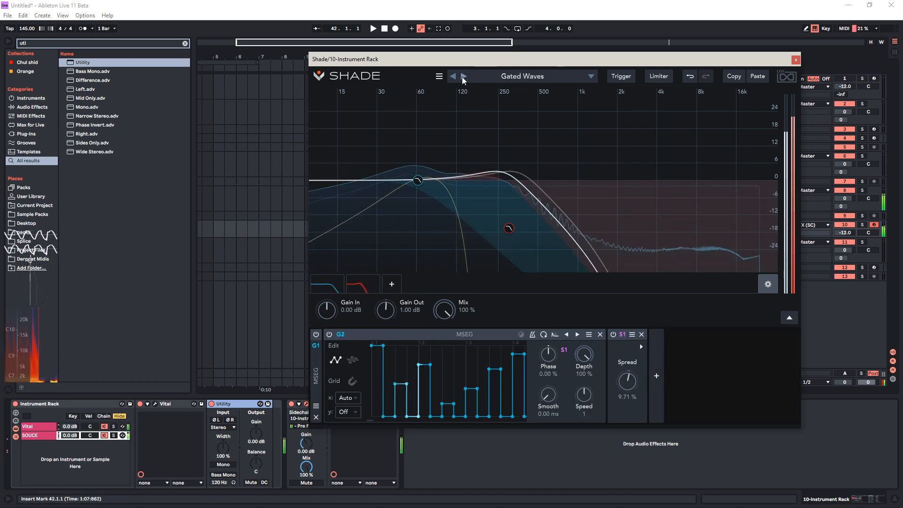
left_click(463, 77)
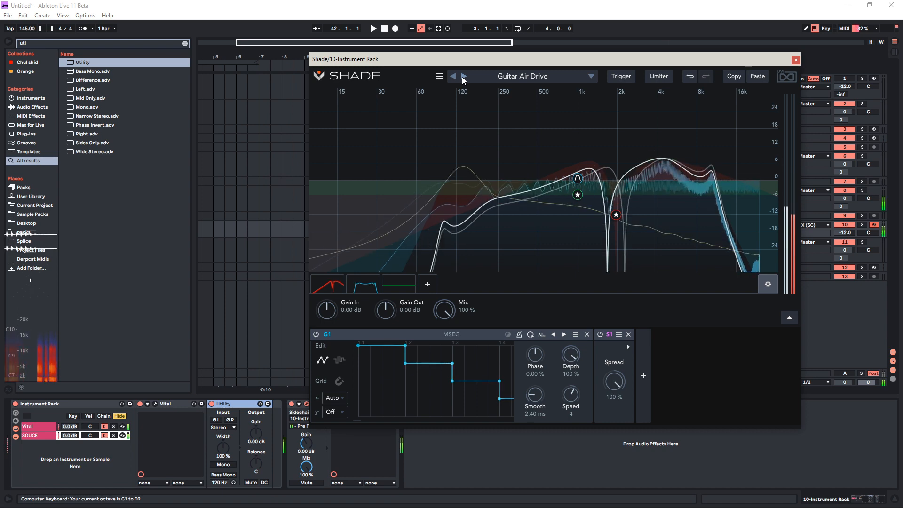
left_click(464, 76)
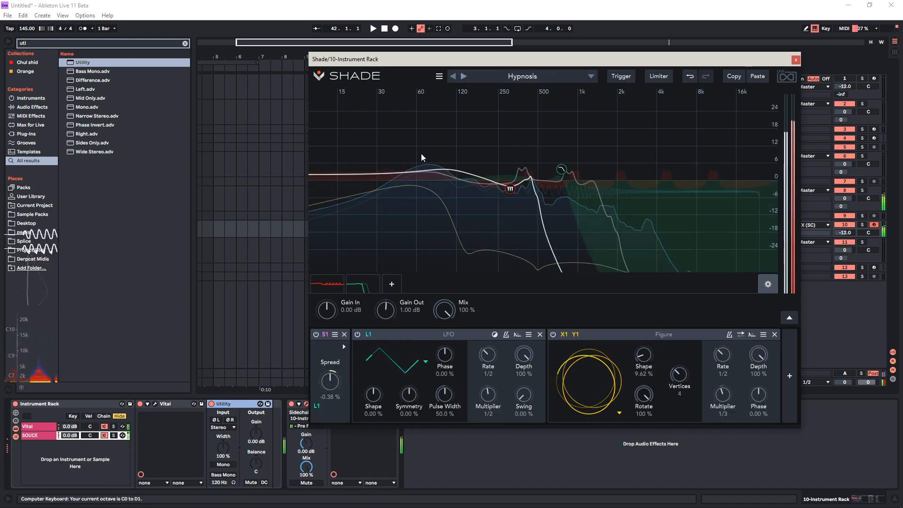
key("x")
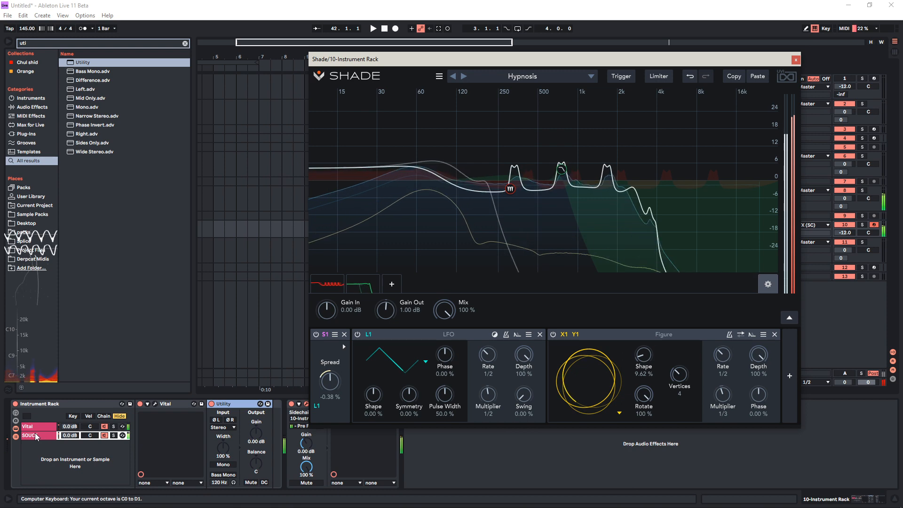
Advance past Macaroni to the Phasing Movement preset and set its Spread modulator to -100%
left_click(464, 76)
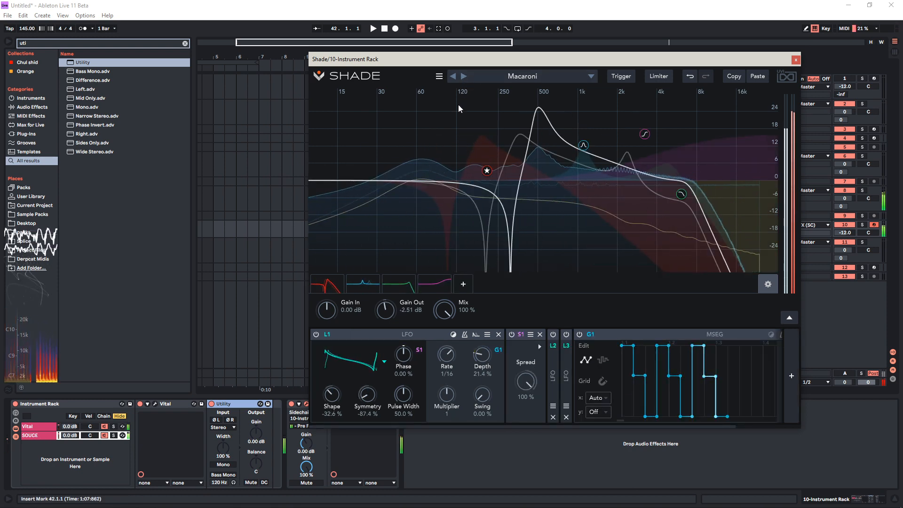
left_click(464, 76)
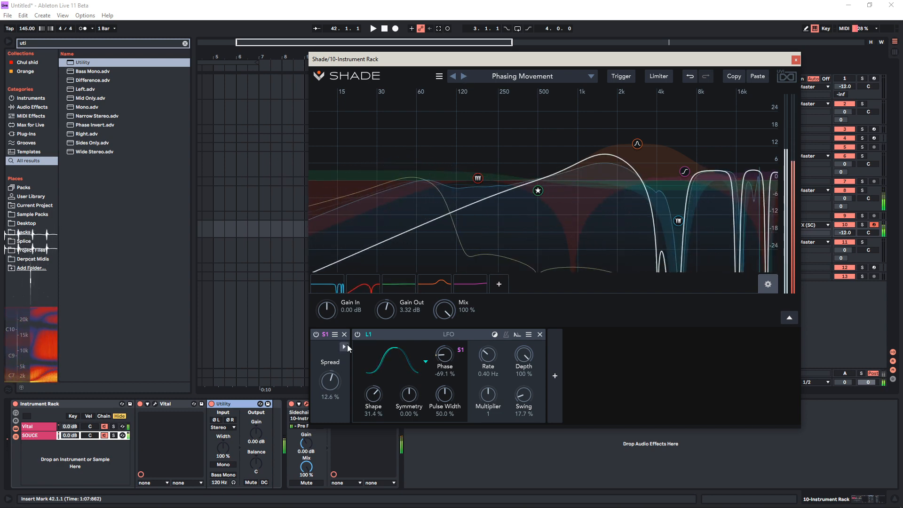
left_click_drag(331, 381, 325, 496)
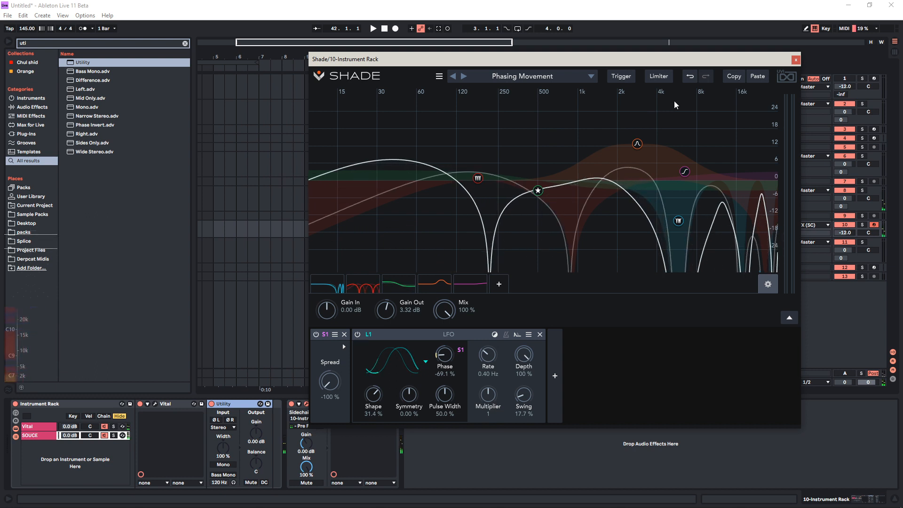